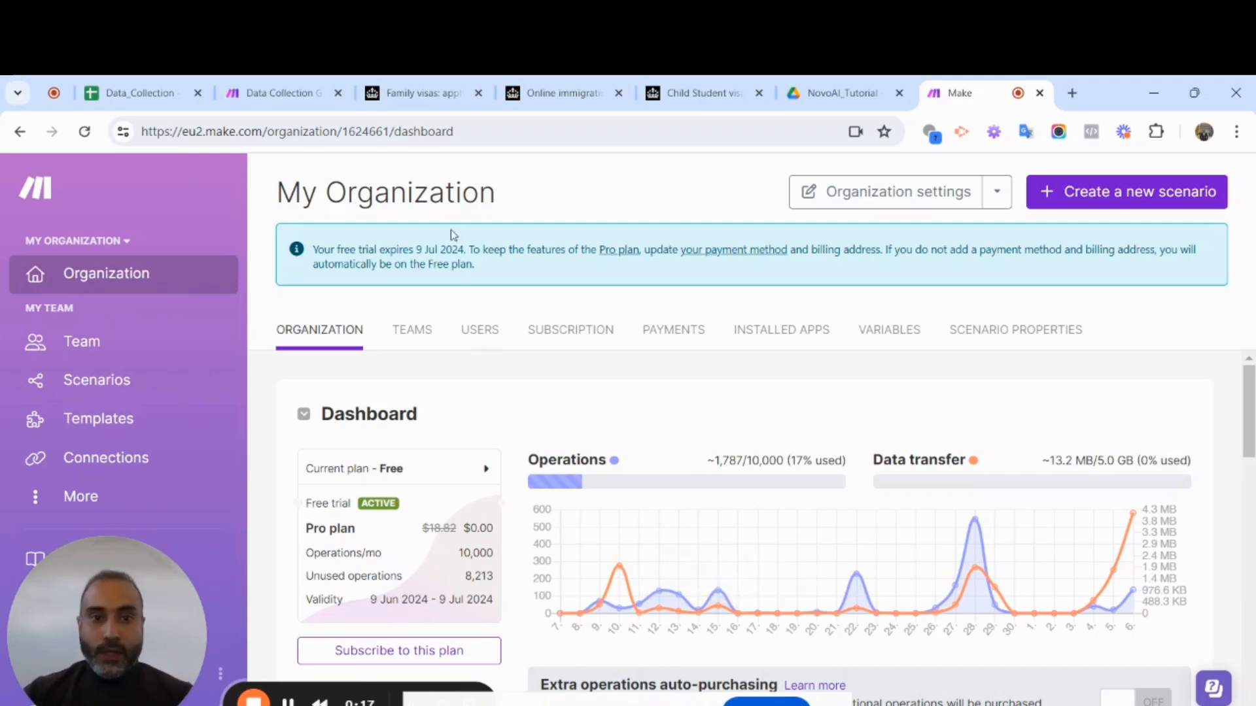
# Look over the GOV.UK pages on family visas, online immigration status (eVisa) and the Child Student visa
pyautogui.click(429, 99)
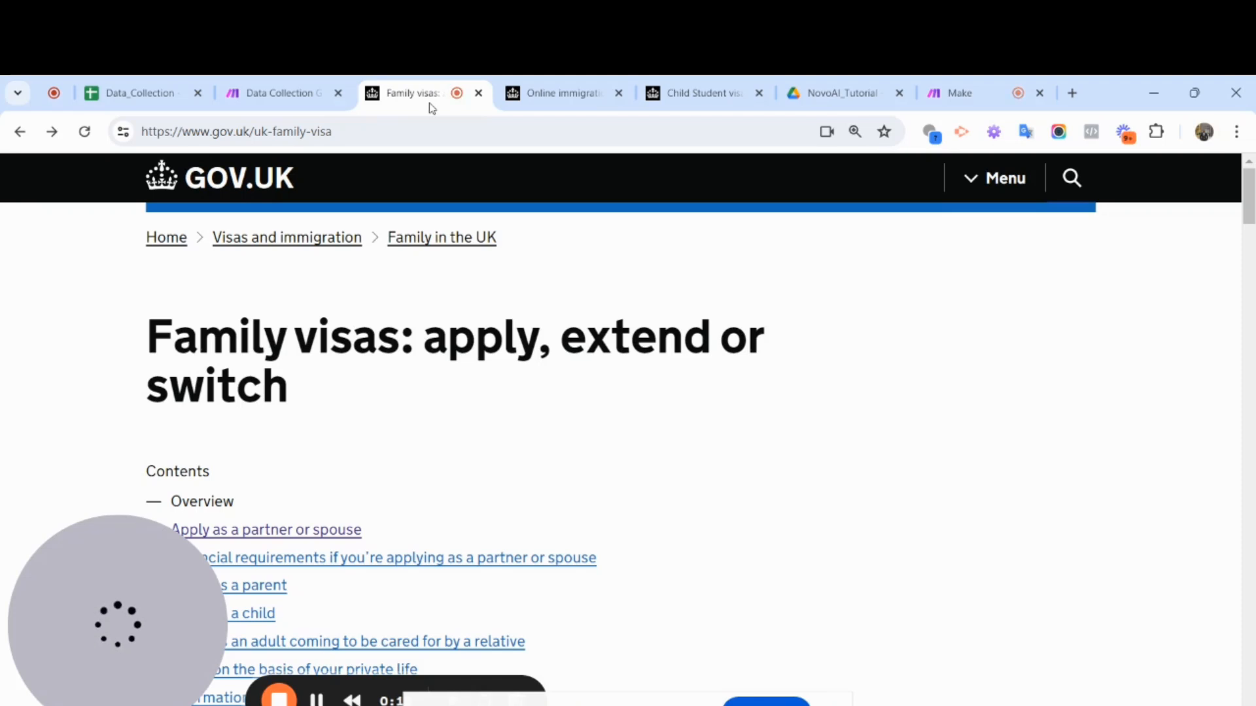
pyautogui.moveTo(89, 571); pyautogui.dragTo(821, 449)
pyautogui.moveTo(245, 343); pyautogui.dragTo(379, 346)
pyautogui.click(394, 433)
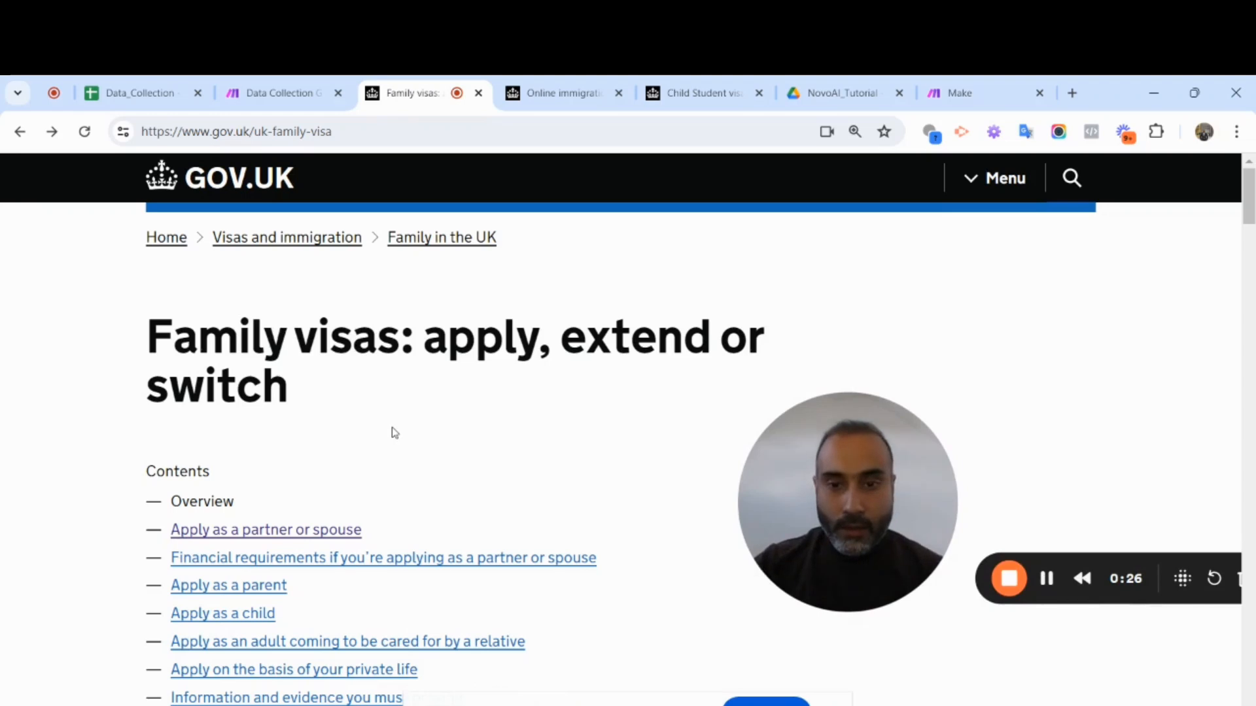
pyautogui.moveTo(189, 347); pyautogui.dragTo(321, 347)
pyautogui.click(553, 93)
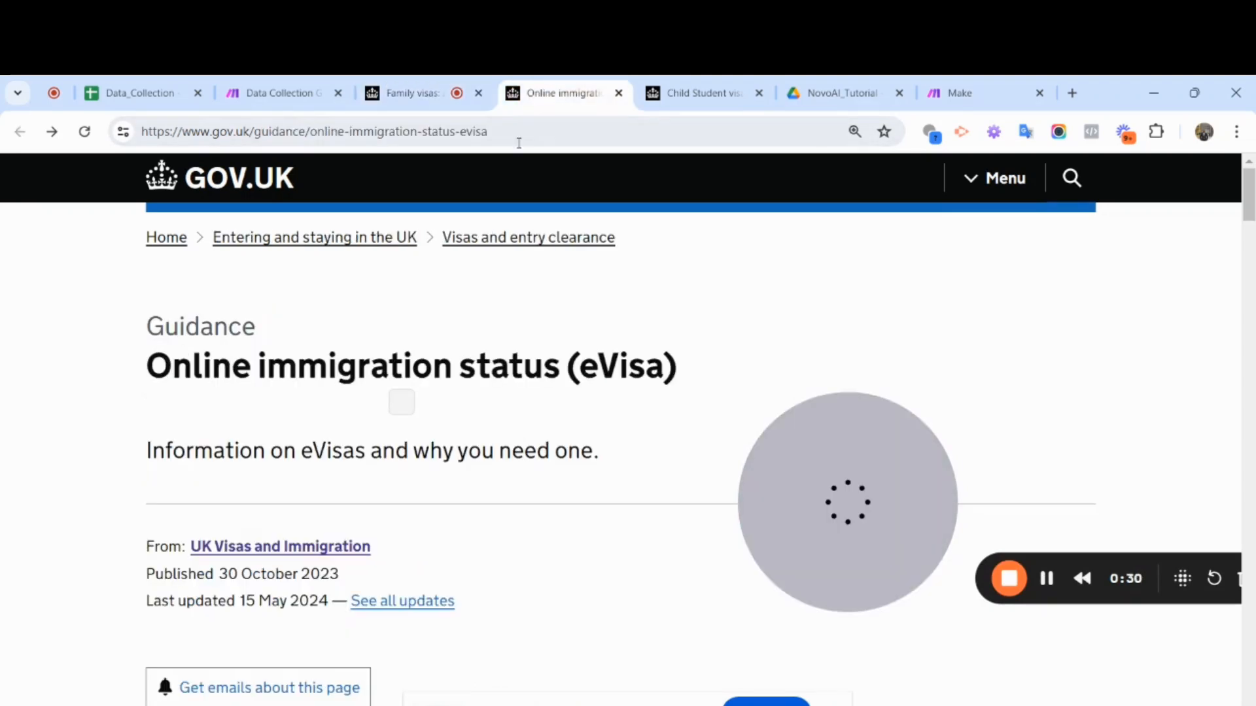
pyautogui.moveTo(253, 366); pyautogui.dragTo(412, 368)
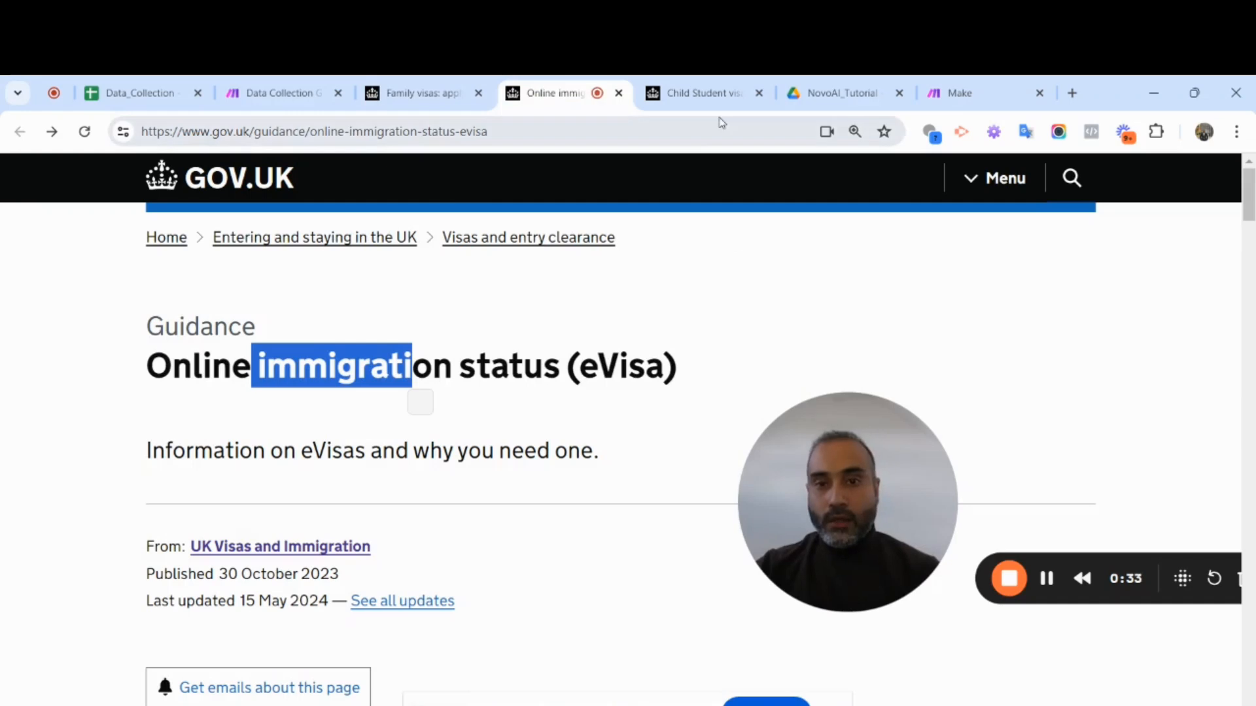
pyautogui.click(687, 100)
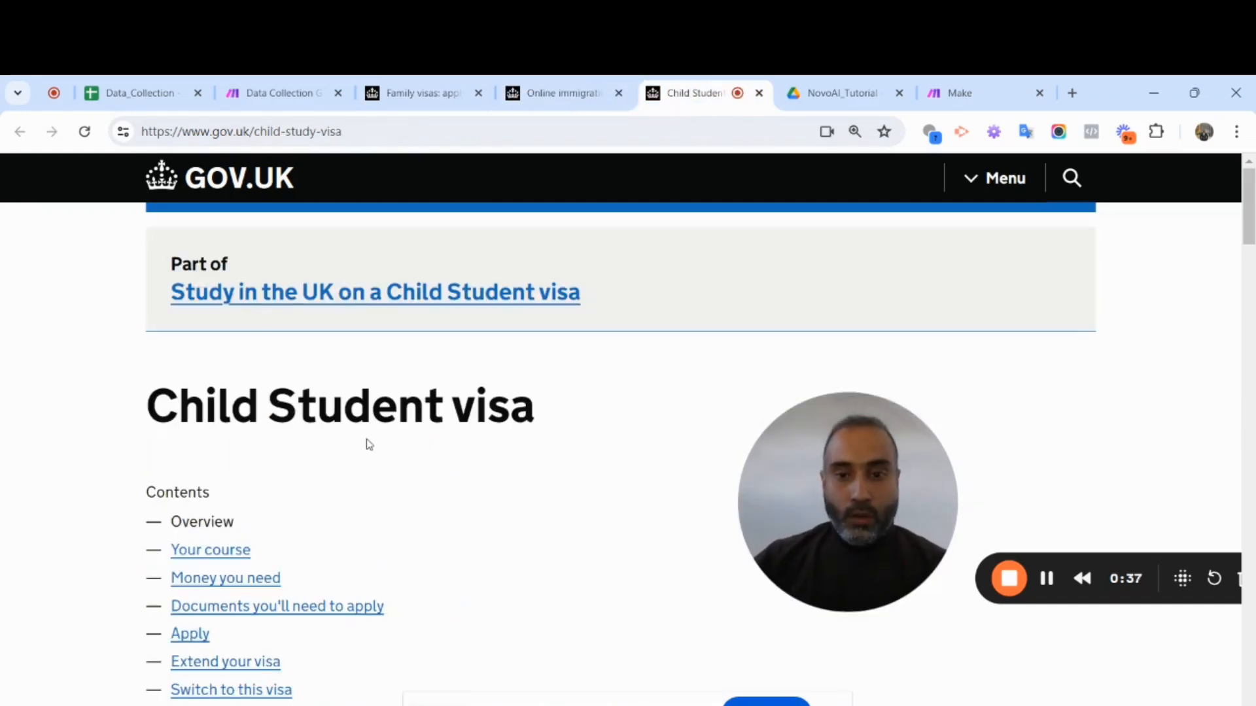
# Review the Title, URL and Content columns of the Data_Collection spreadsheet in Google Sheets, checking the Family_Visa_UK entry against the family visas page
pyautogui.click(123, 94)
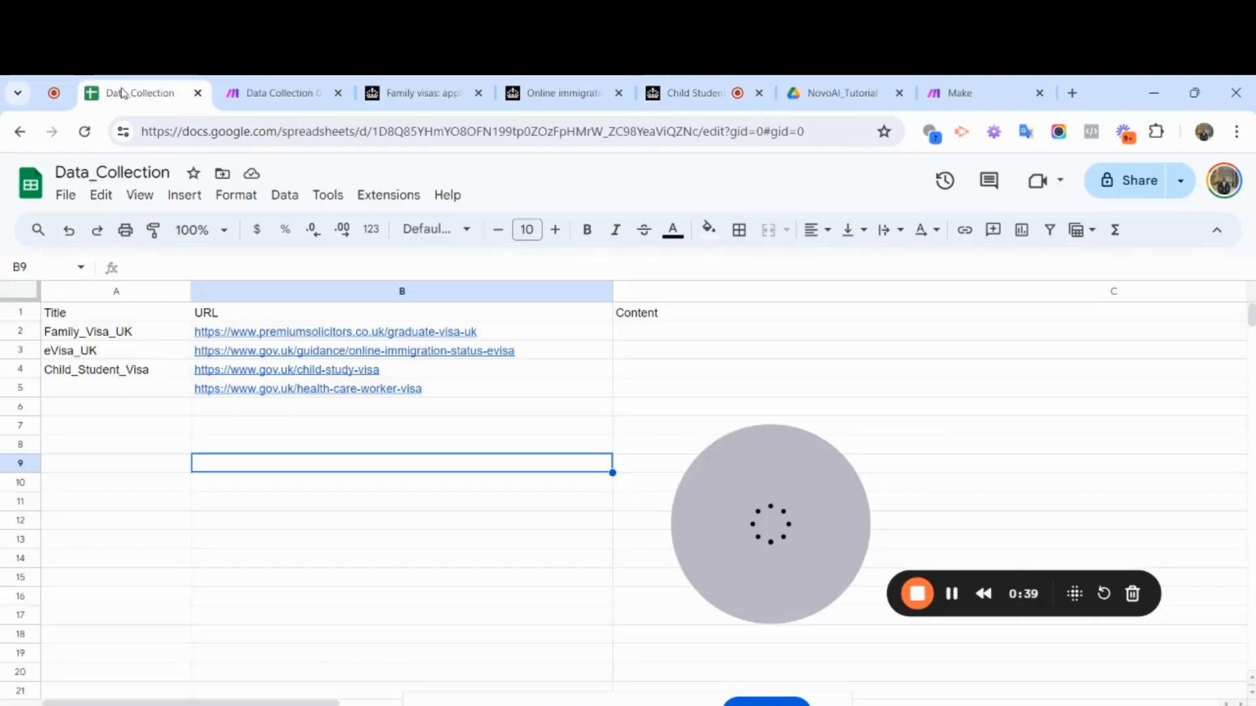
pyautogui.click(130, 476)
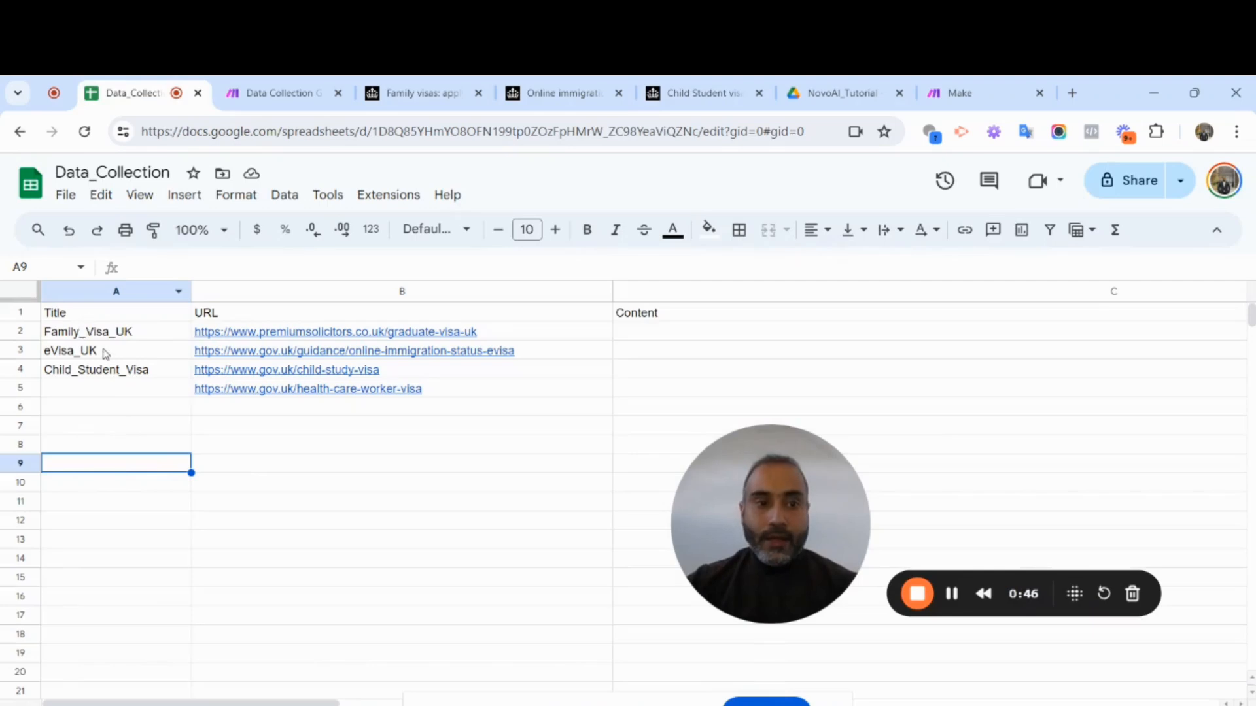
pyautogui.click(115, 333)
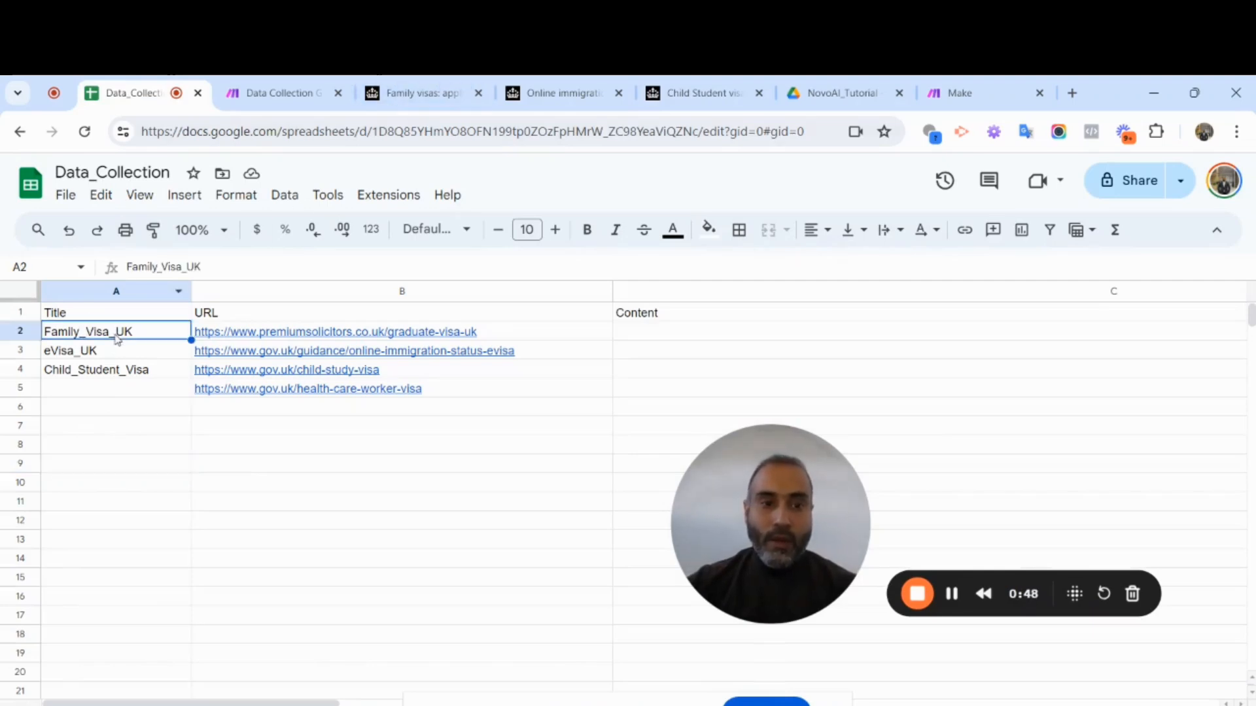
pyautogui.click(402, 93)
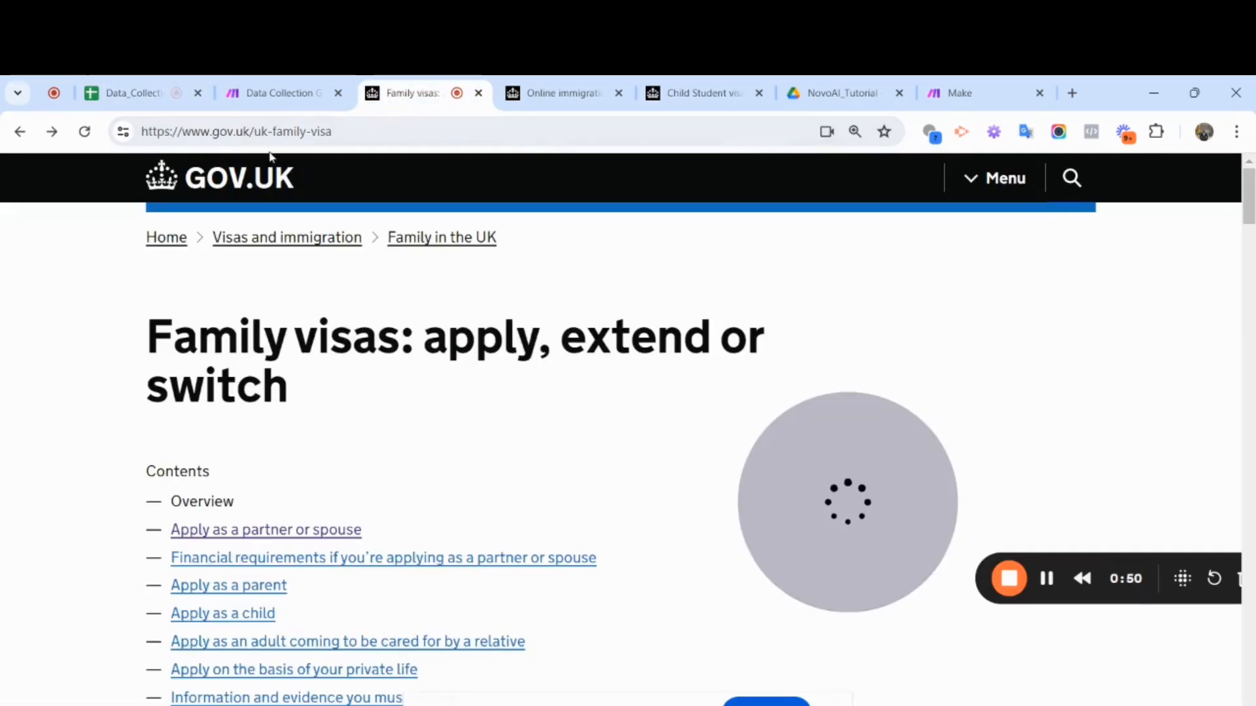
pyautogui.click(124, 93)
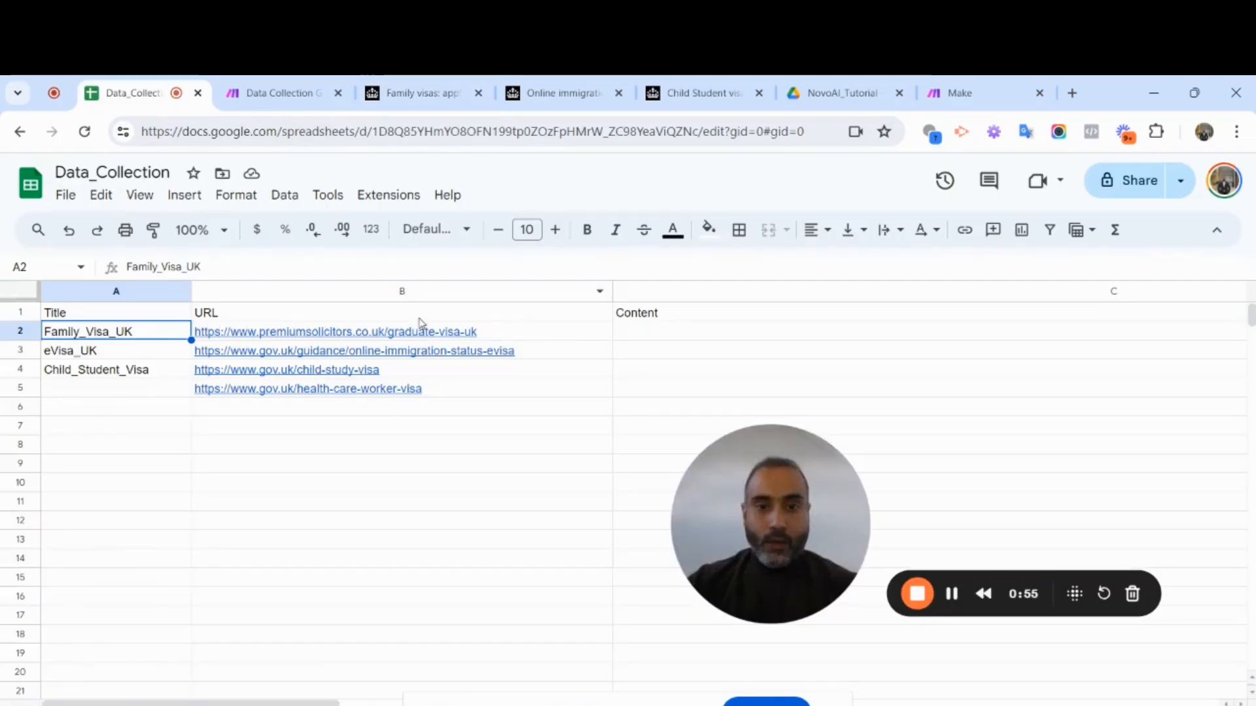
pyautogui.click(659, 339)
pyautogui.click(649, 354)
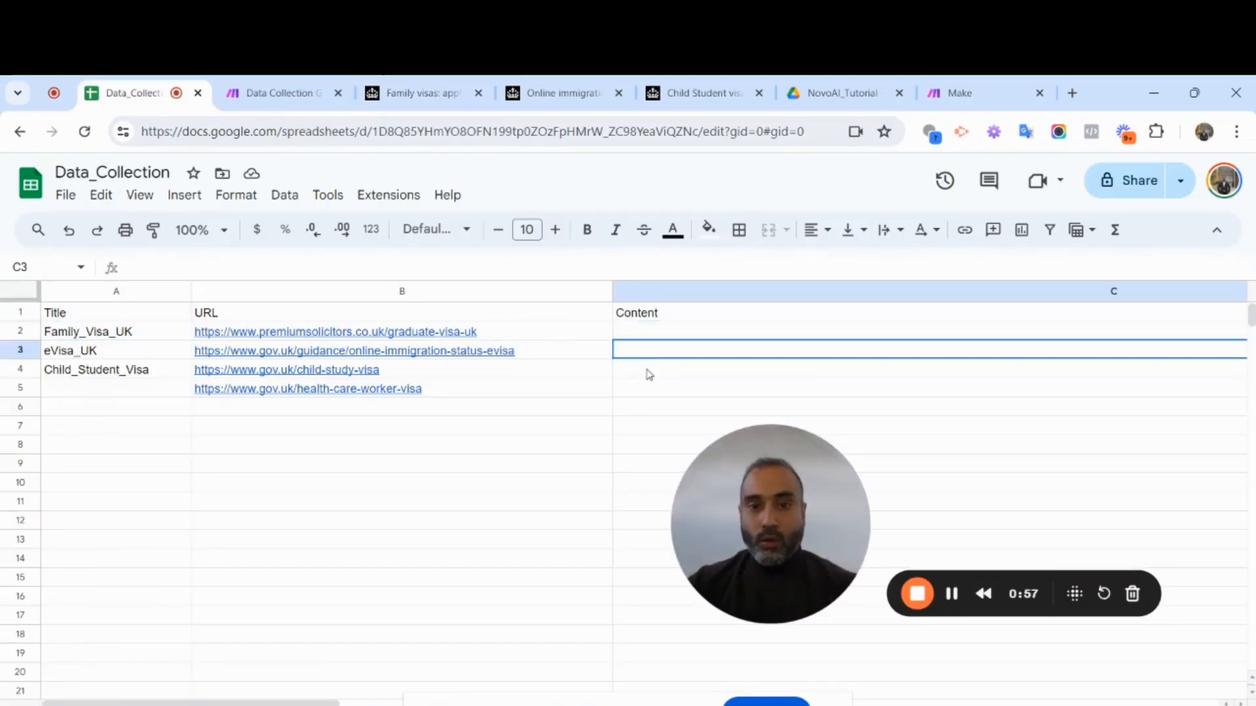
pyautogui.click(648, 375)
pyautogui.moveTo(463, 380)
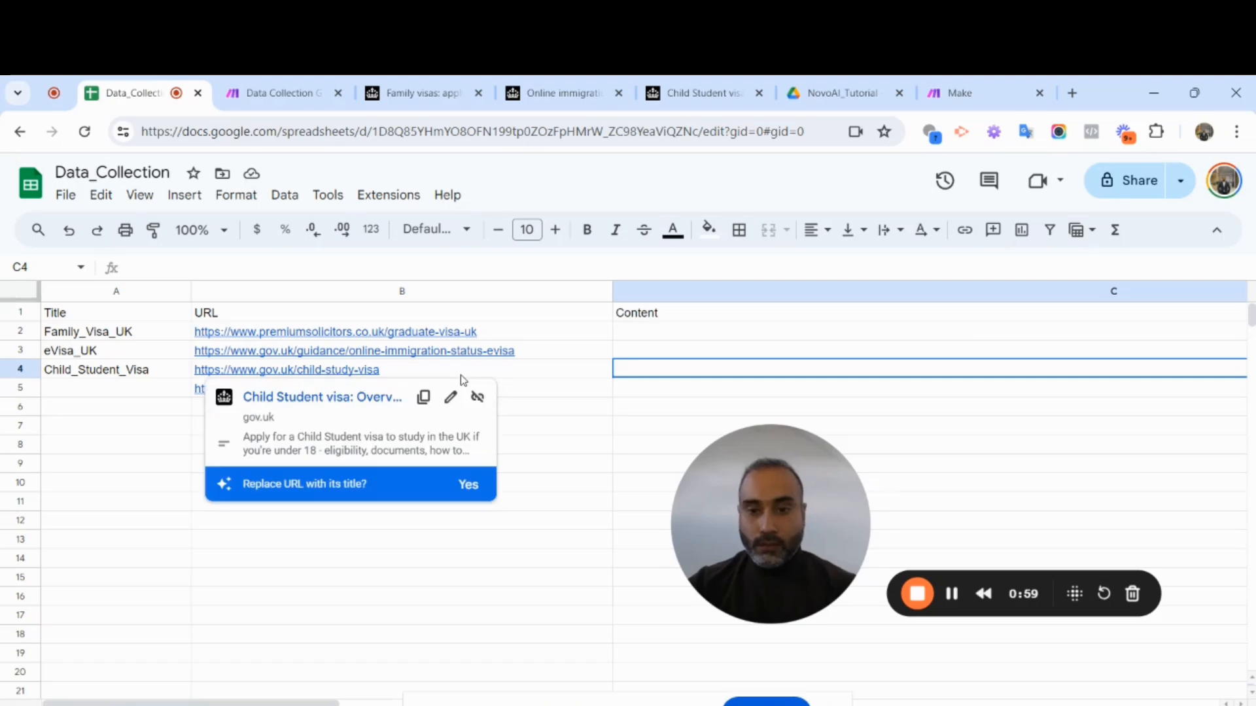
pyautogui.click(117, 448)
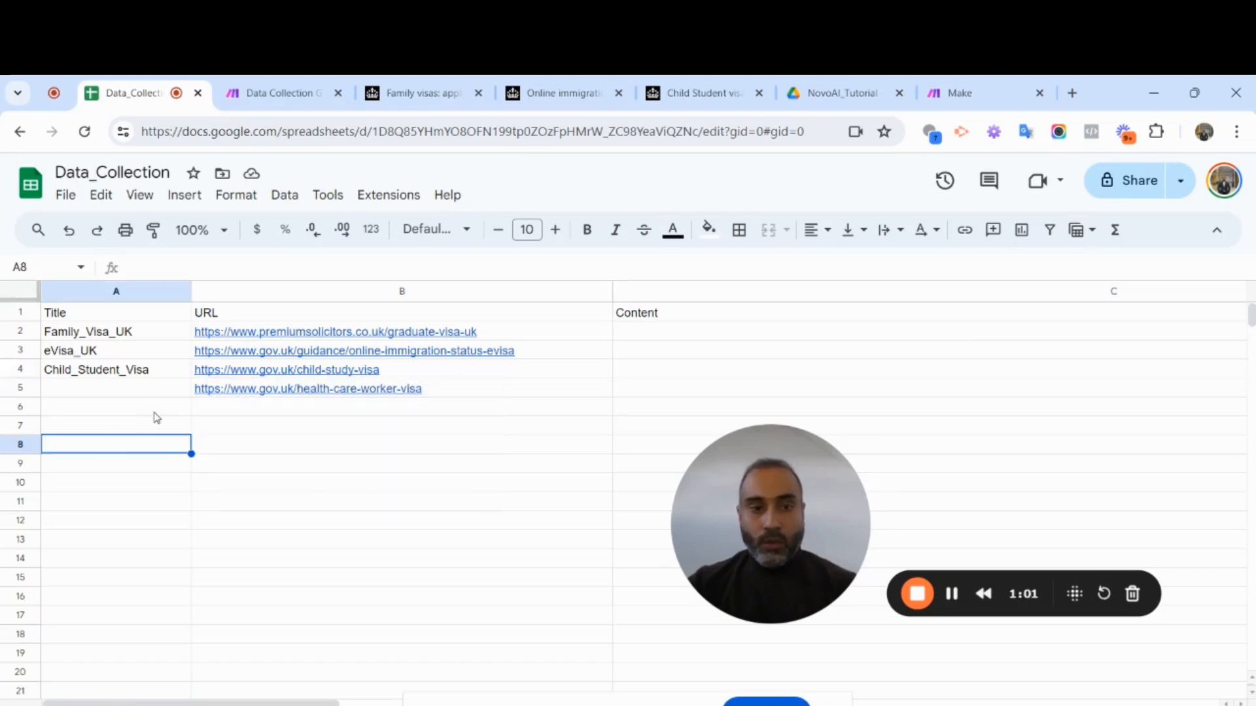
pyautogui.click(118, 389)
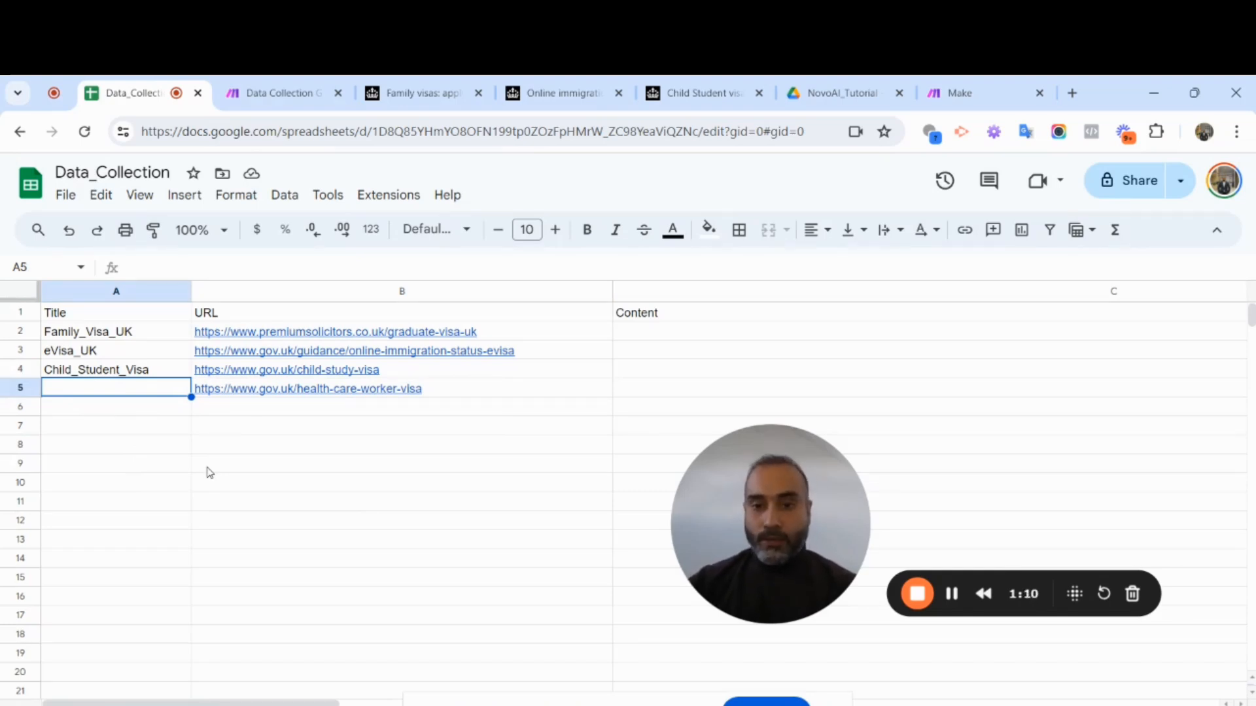
pyautogui.moveTo(734, 489); pyautogui.dragTo(135, 532)
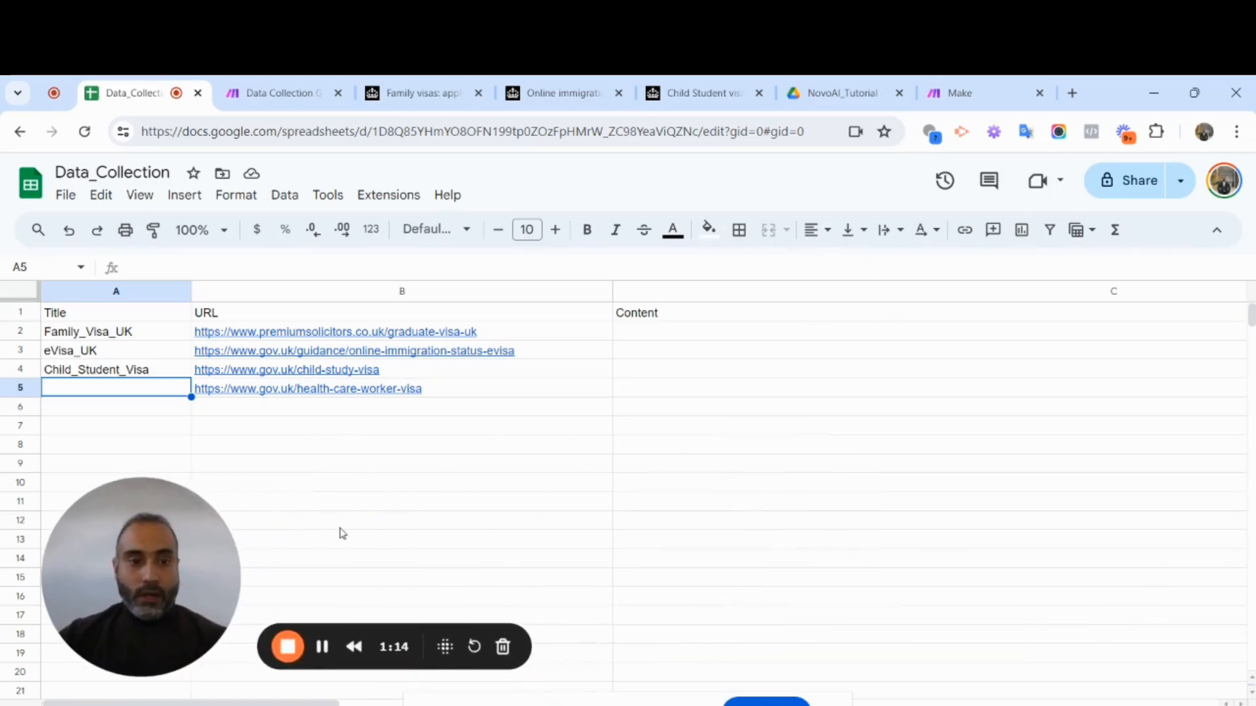
# Switch to Make, create a new scenario and name it DataX
pyautogui.click(968, 98)
pyautogui.moveTo(155, 567); pyautogui.dragTo(395, 485)
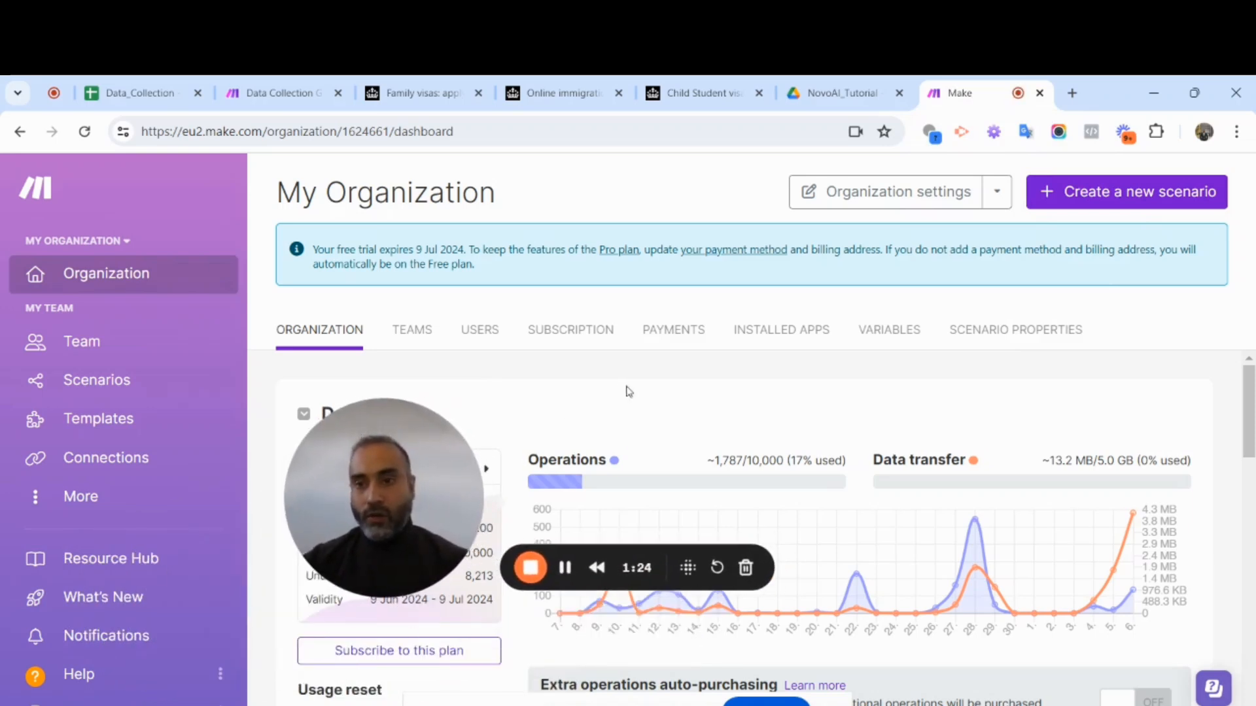
pyautogui.click(1127, 191)
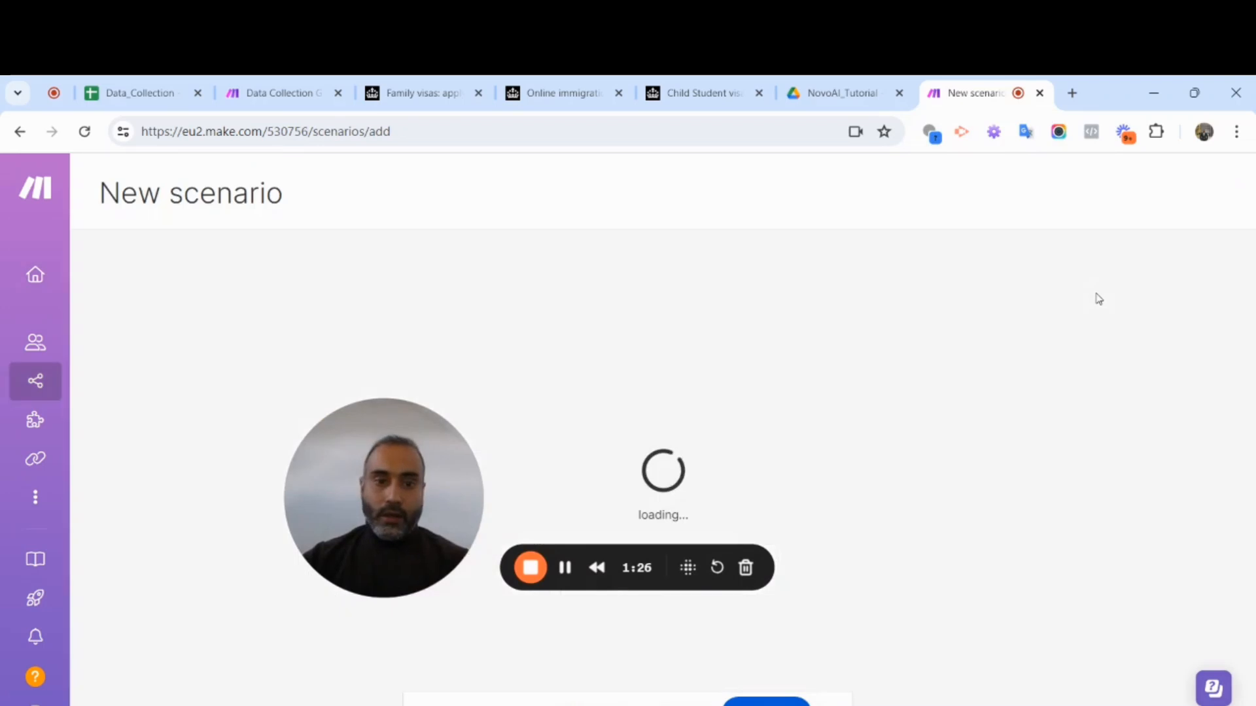
pyautogui.moveTo(378, 470); pyautogui.dragTo(153, 463)
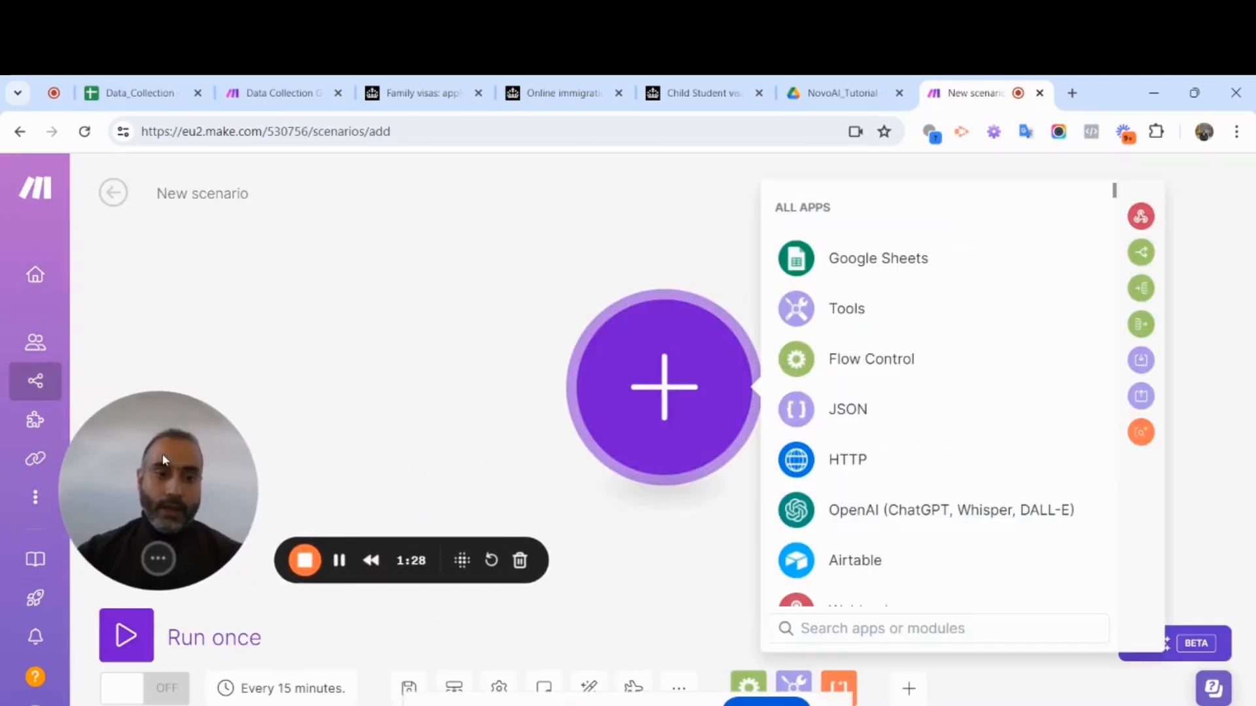
pyautogui.tripleClick(227, 194)
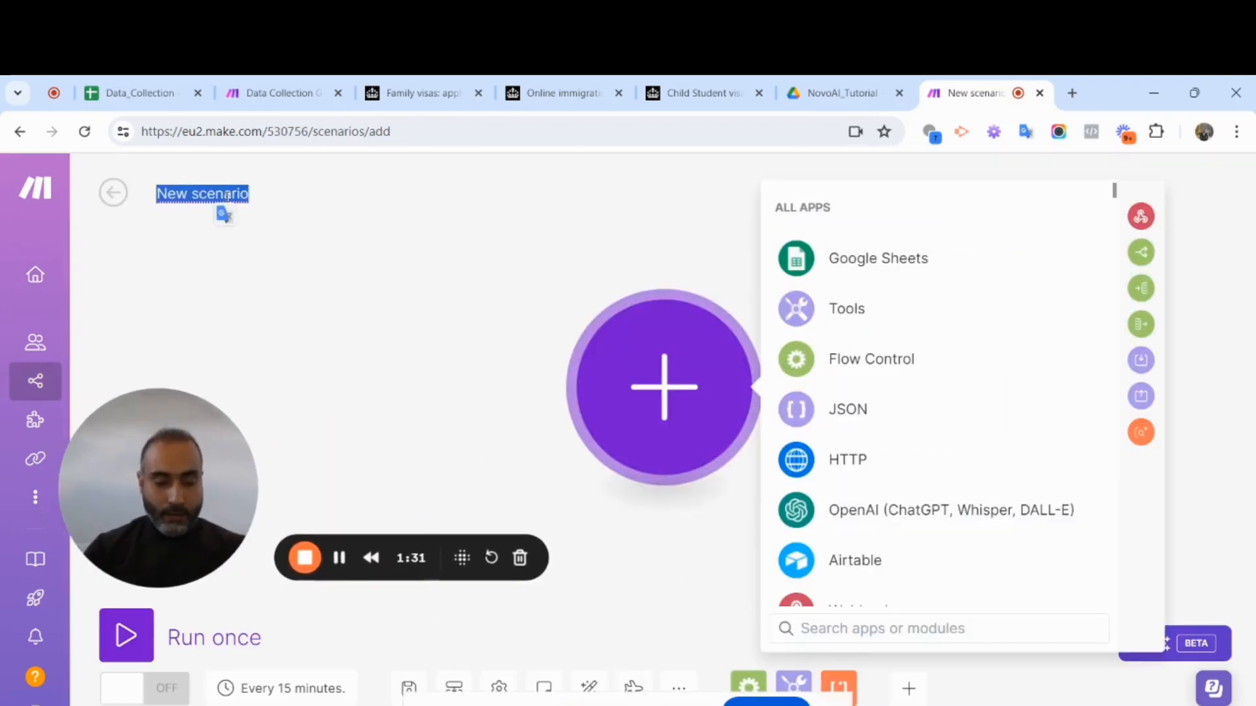
pyautogui.write('DataX')
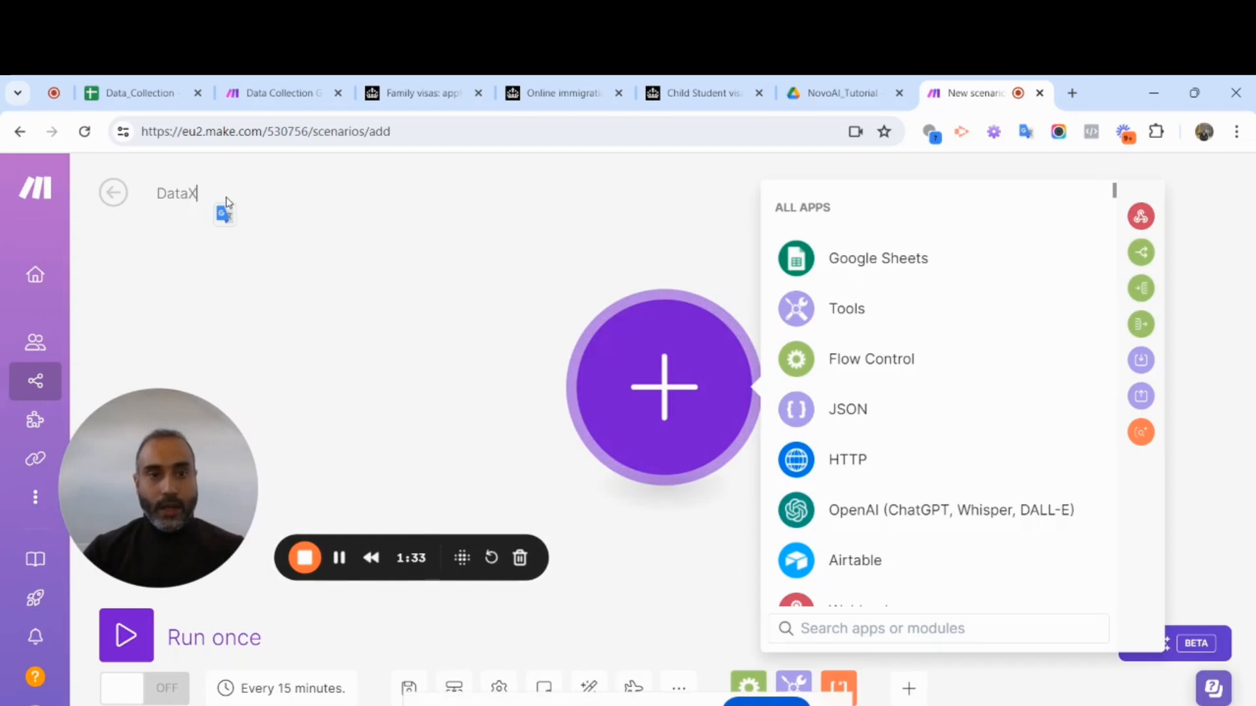
pyautogui.click(563, 254)
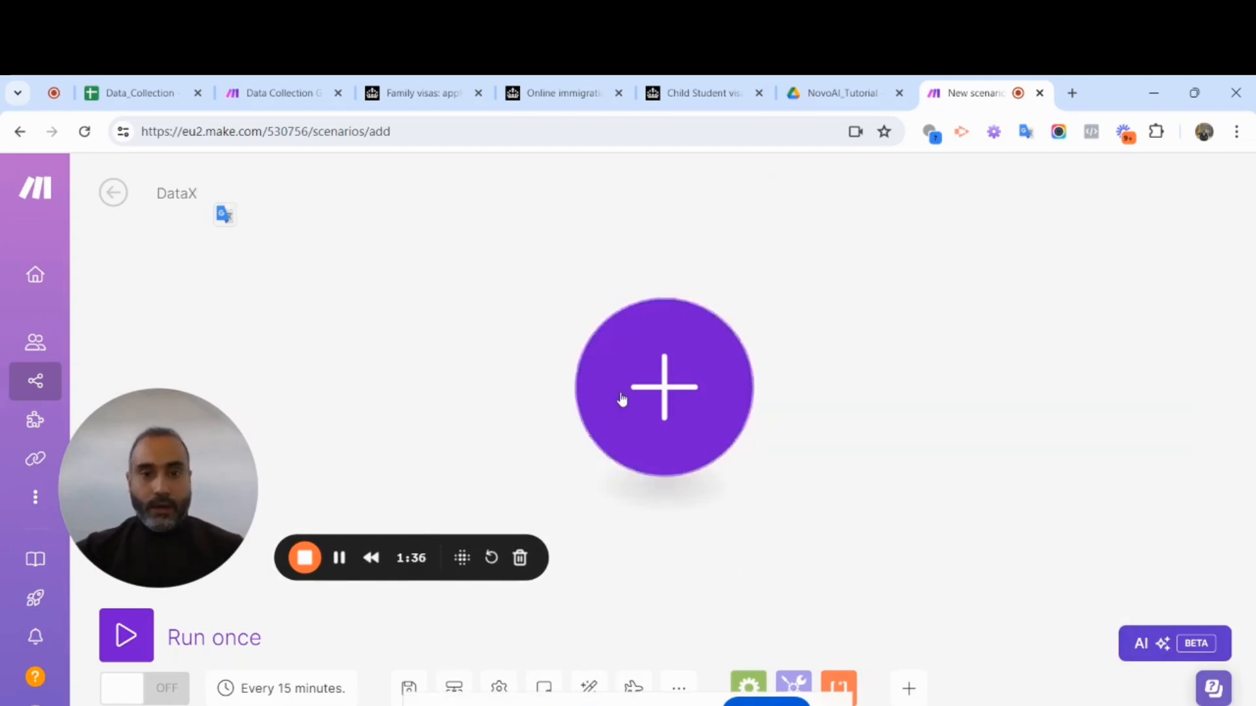
# Add a Google Sheets Search Rows module as the scenario's first module
pyautogui.click(621, 399)
pyautogui.click(588, 242)
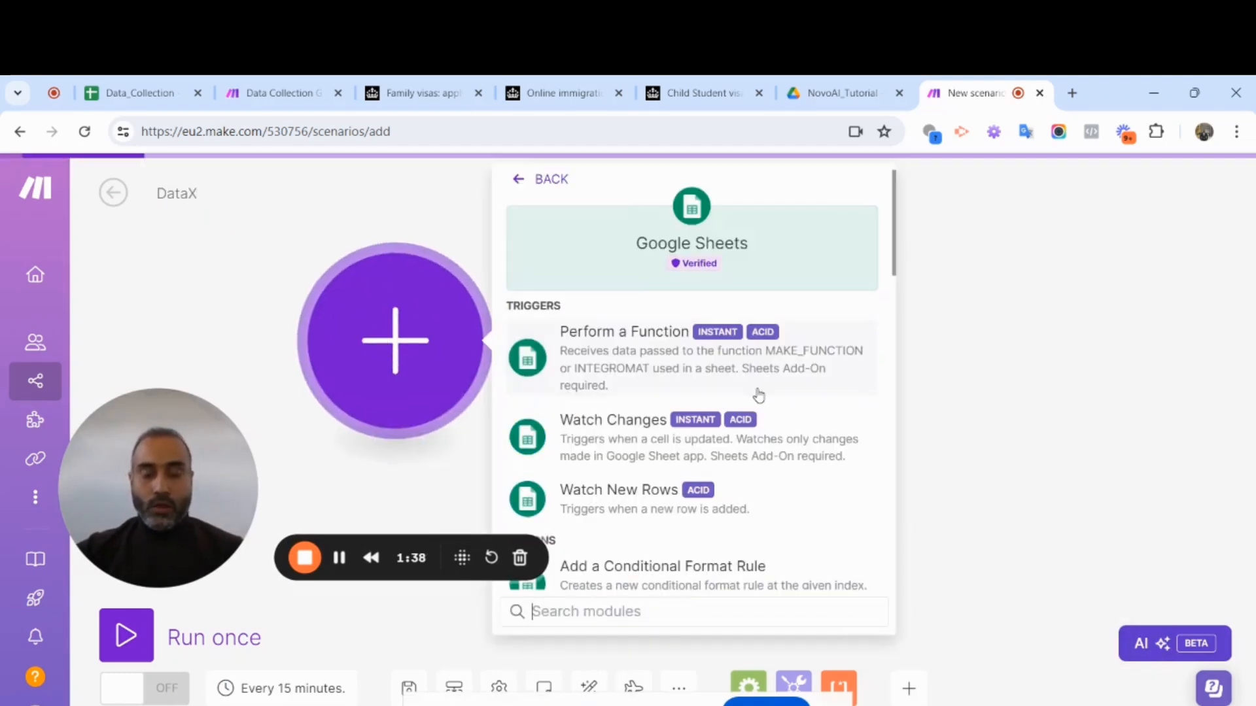
pyautogui.click(626, 611)
pyautogui.write('se')
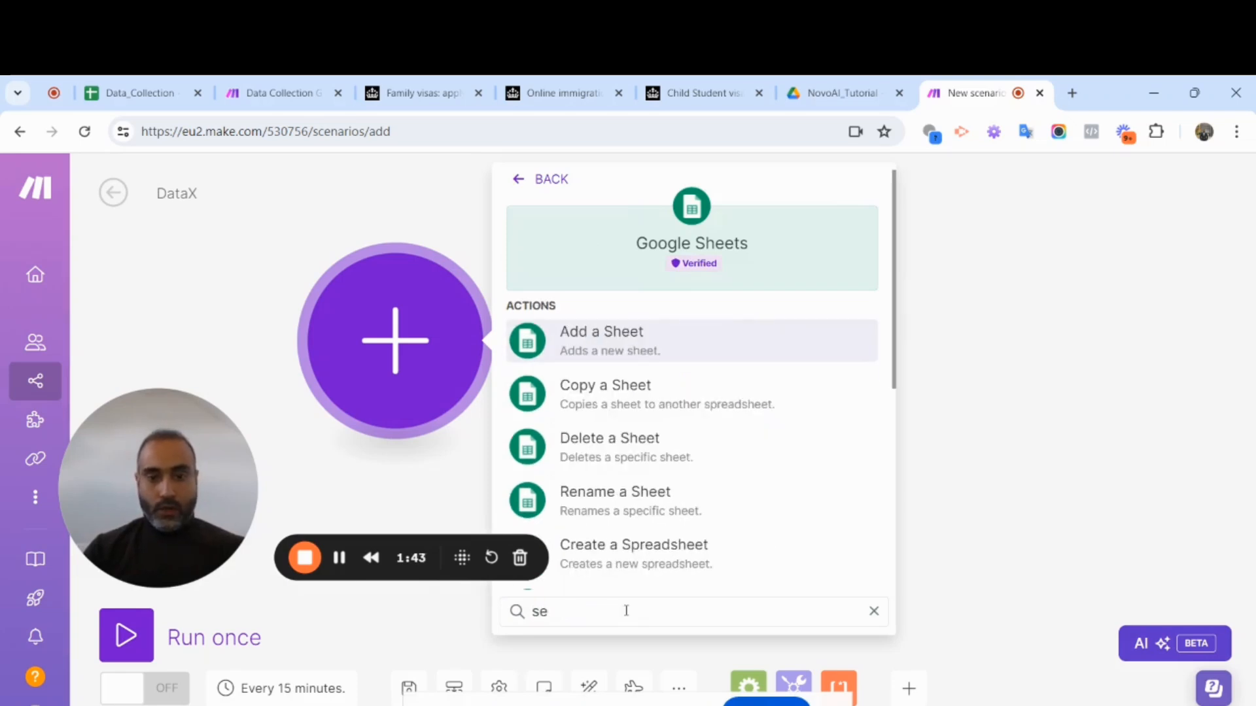
pyautogui.write('ar')
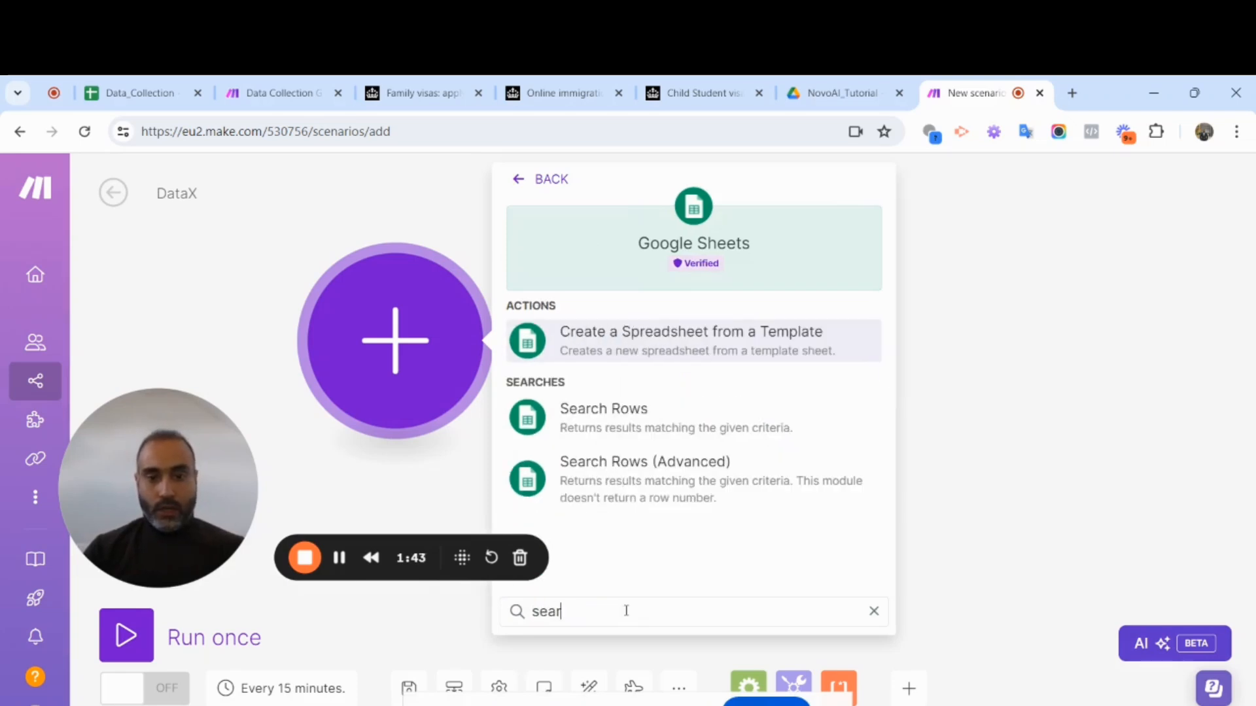
pyautogui.click(626, 407)
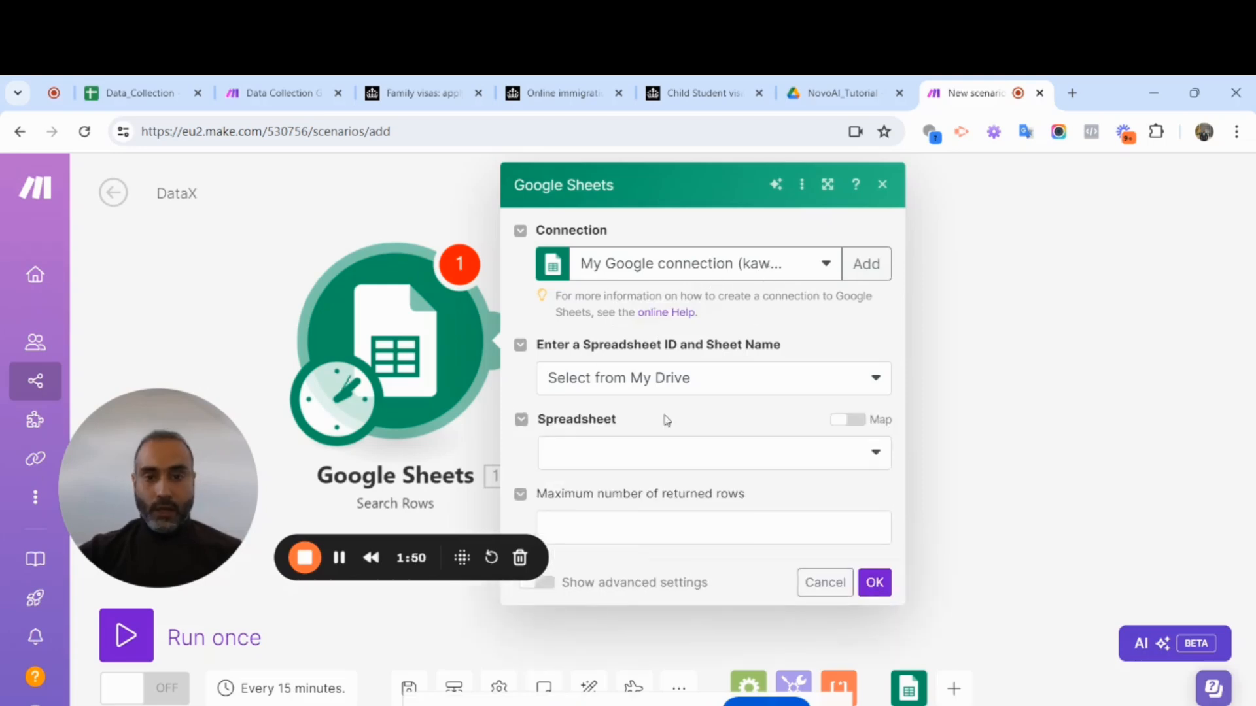
# Set the Search Rows module's source to Sheet1 of the Data_Collection spreadsheet
pyautogui.click(696, 454)
pyautogui.write('data')
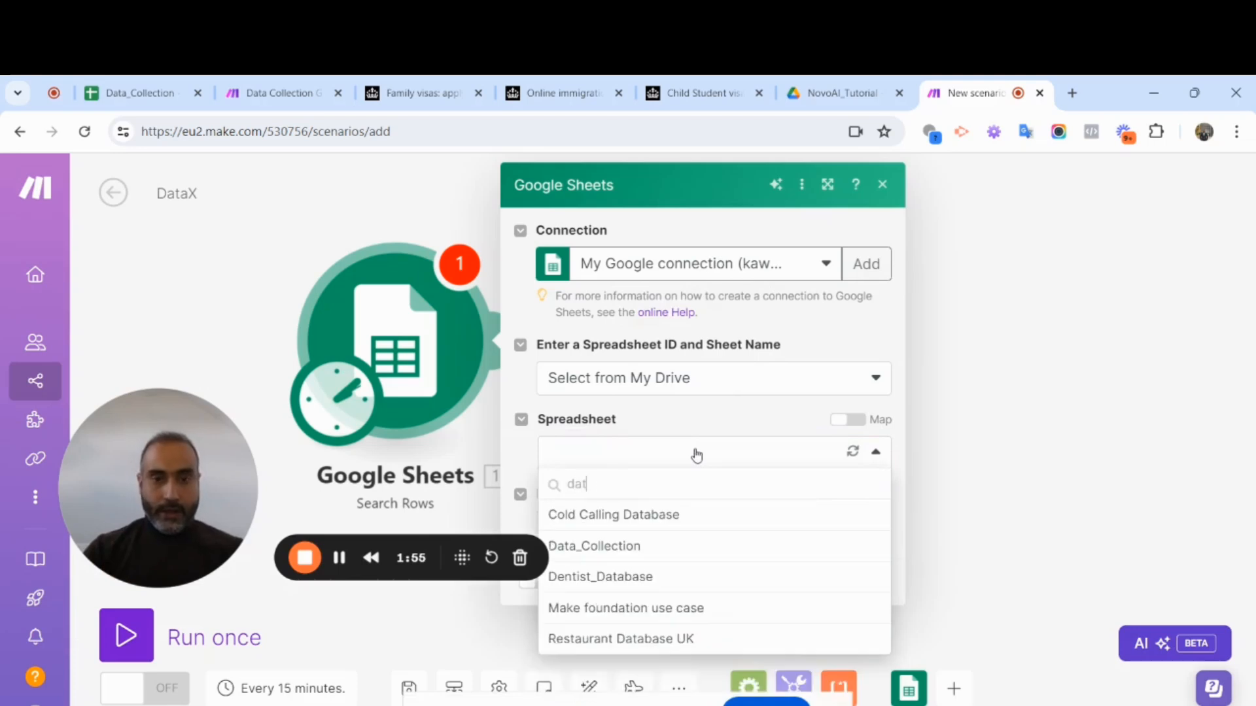
pyautogui.click(613, 548)
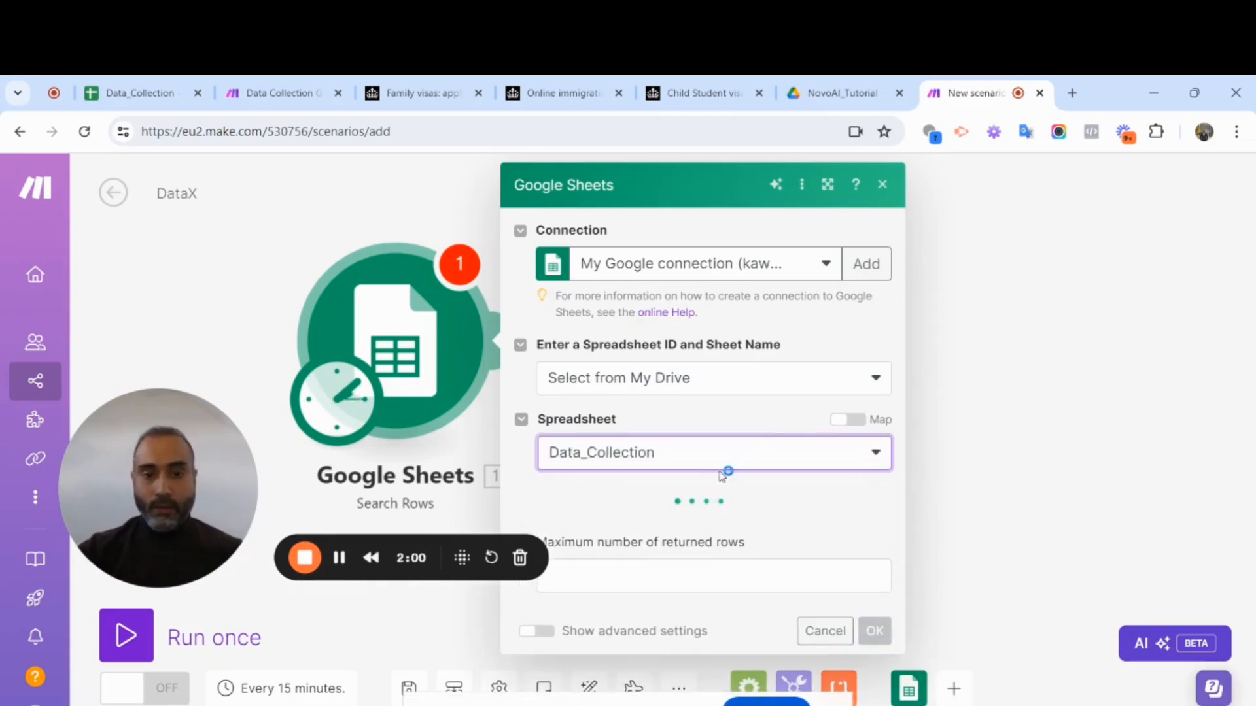
pyautogui.click(700, 527)
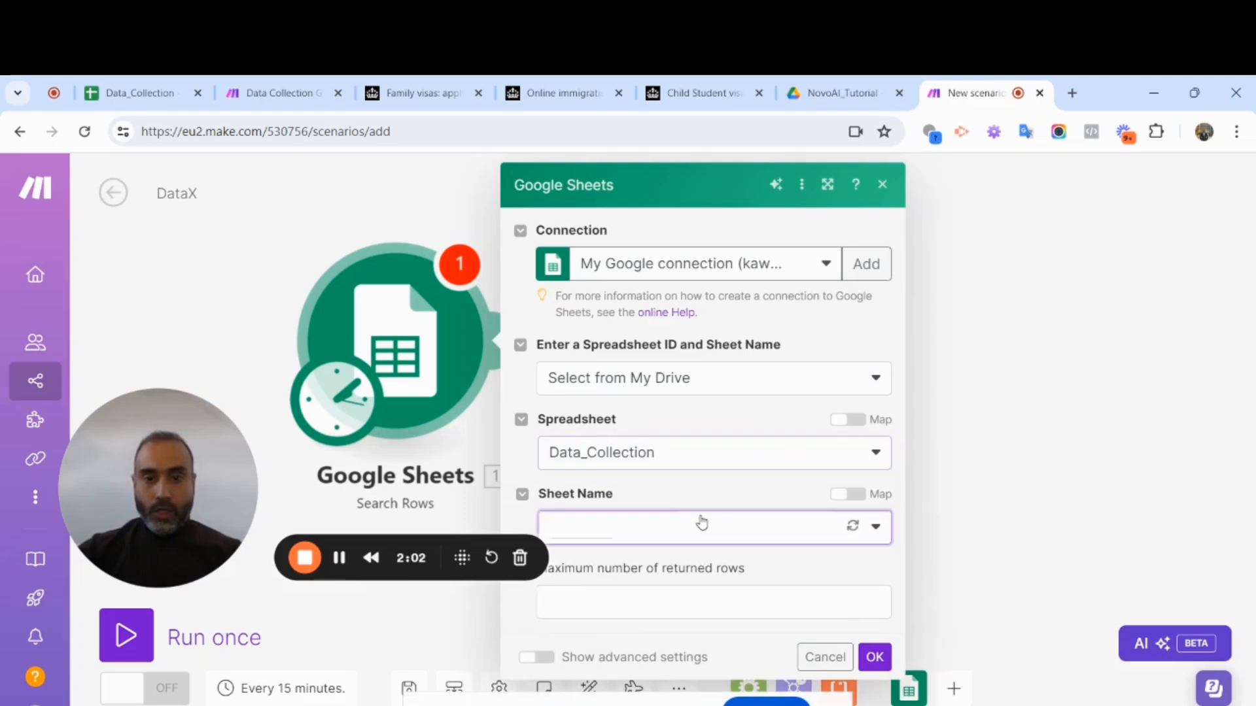
# Filter the searched rows to those where Title (A) meets the basic operator Exists
pyautogui.scroll(-3, 793, 509)
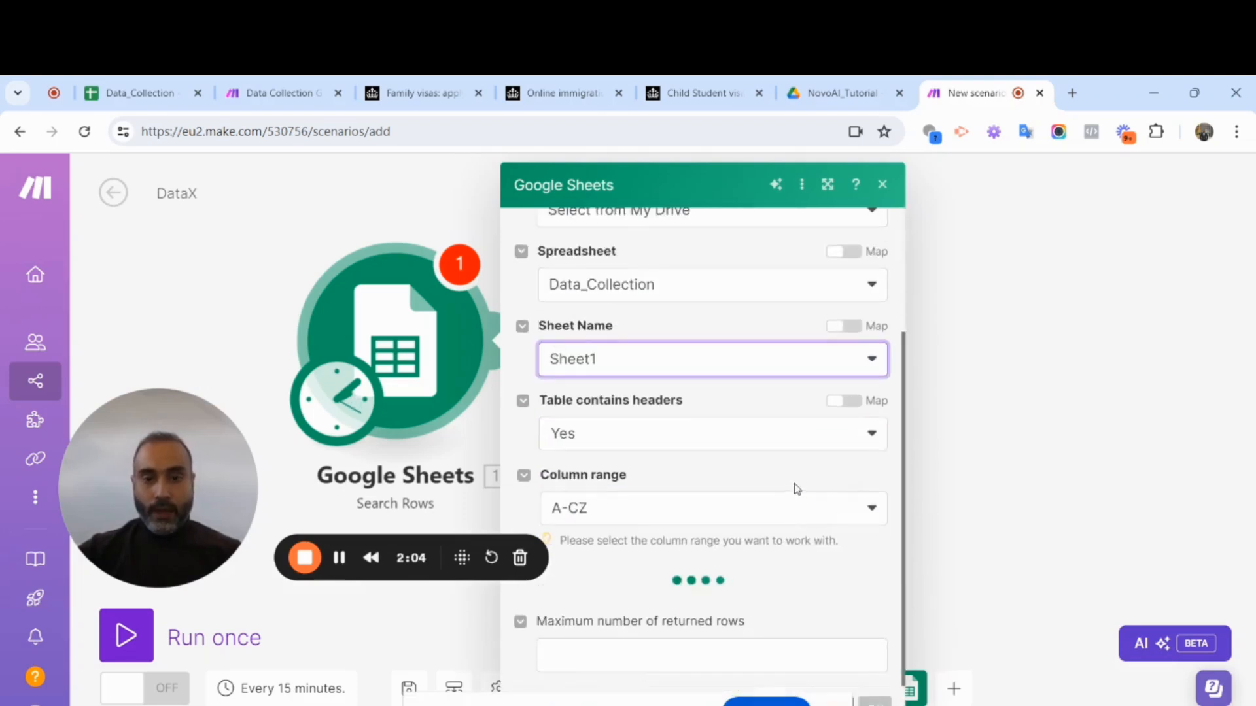
pyautogui.scroll(-4, 772, 498)
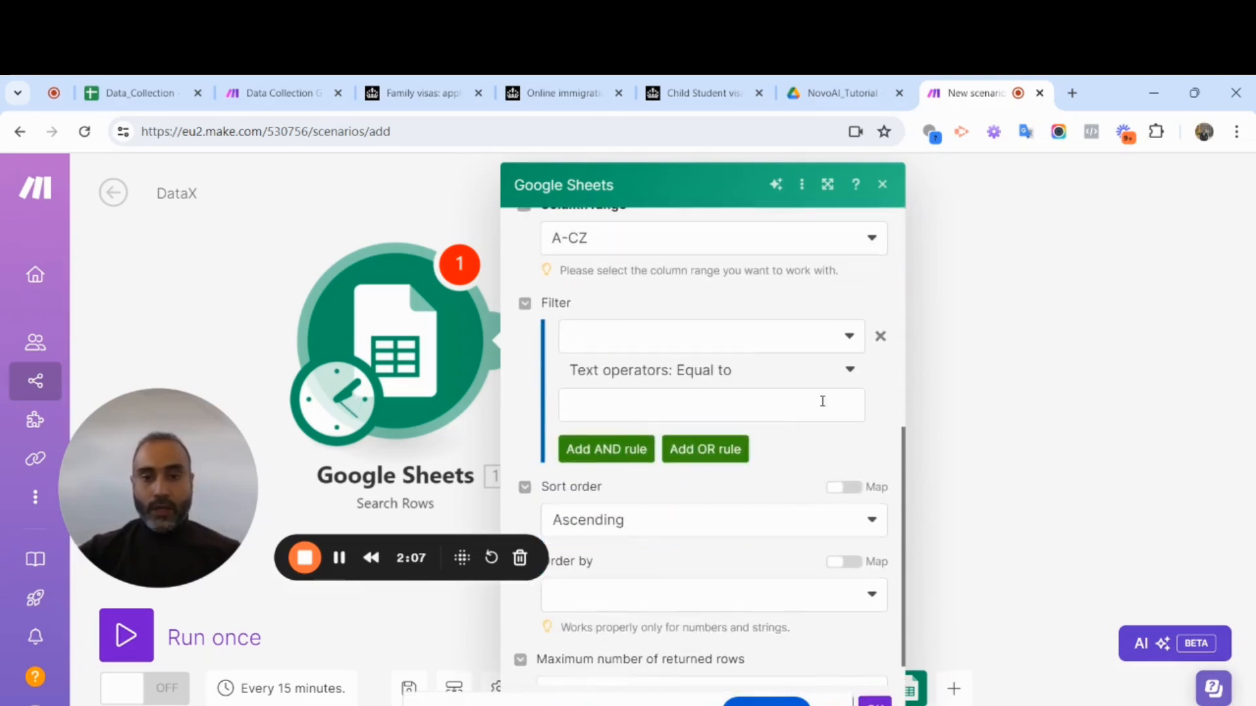
pyautogui.click(823, 343)
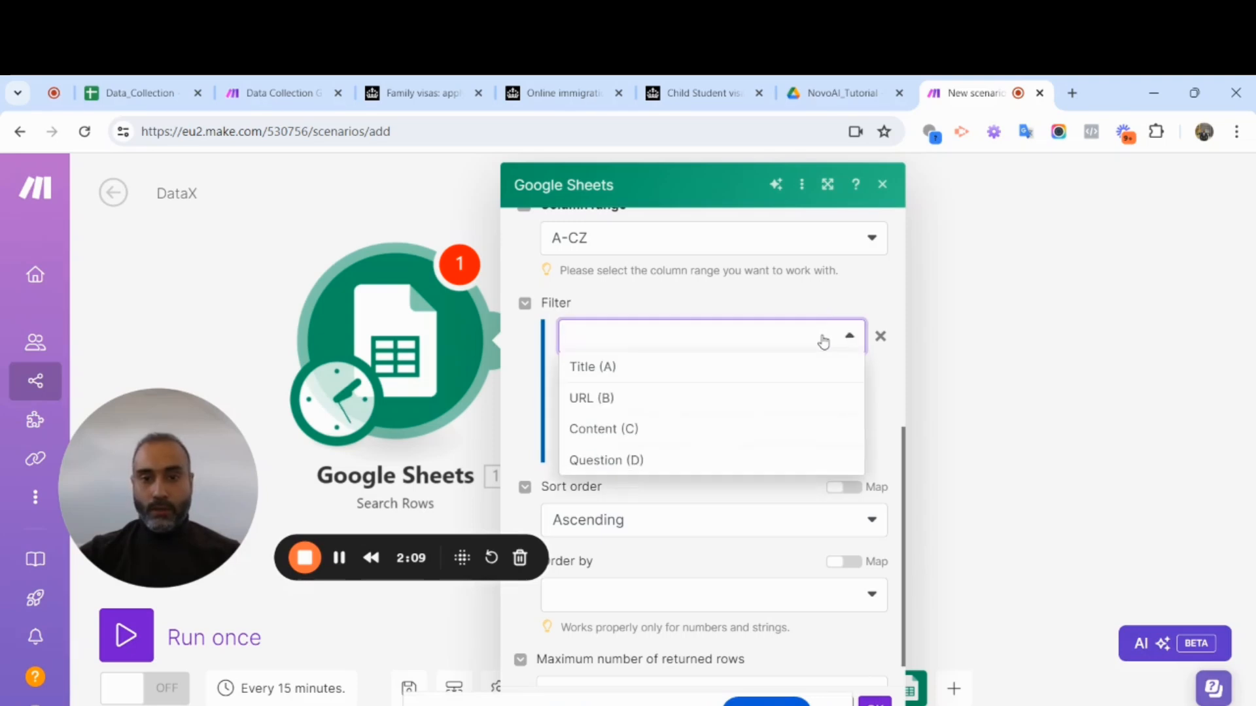
pyautogui.click(685, 368)
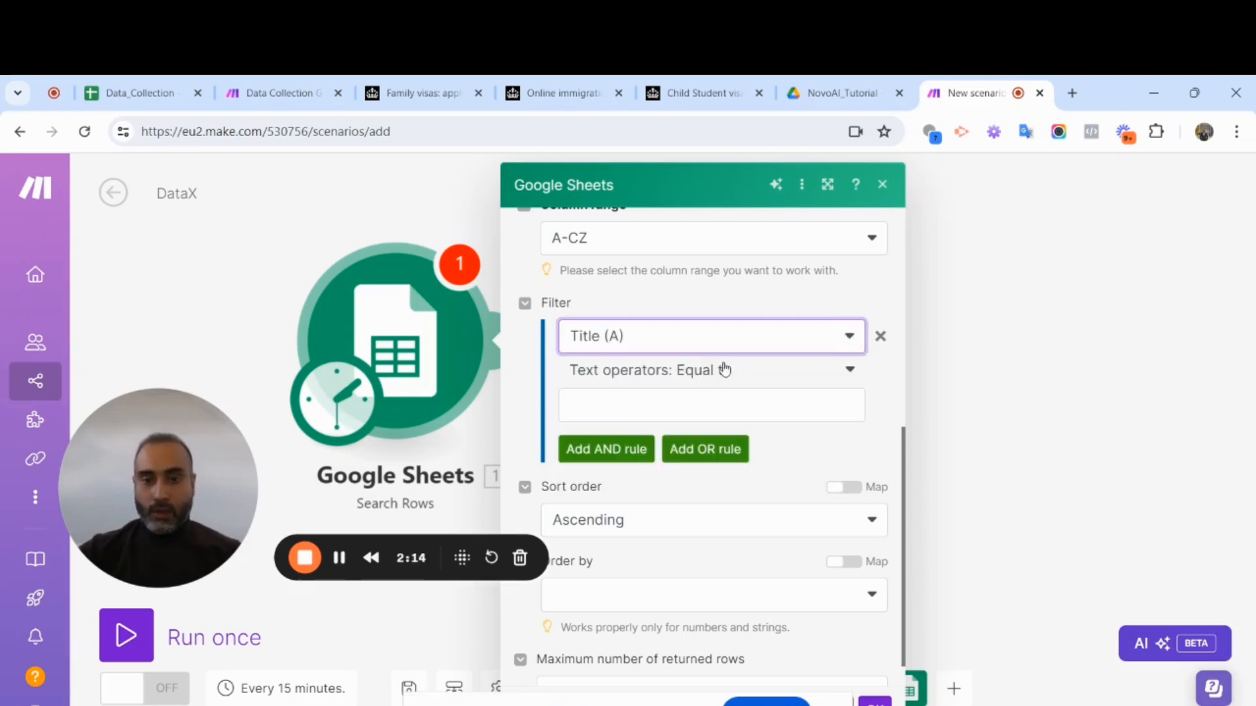
pyautogui.click(848, 372)
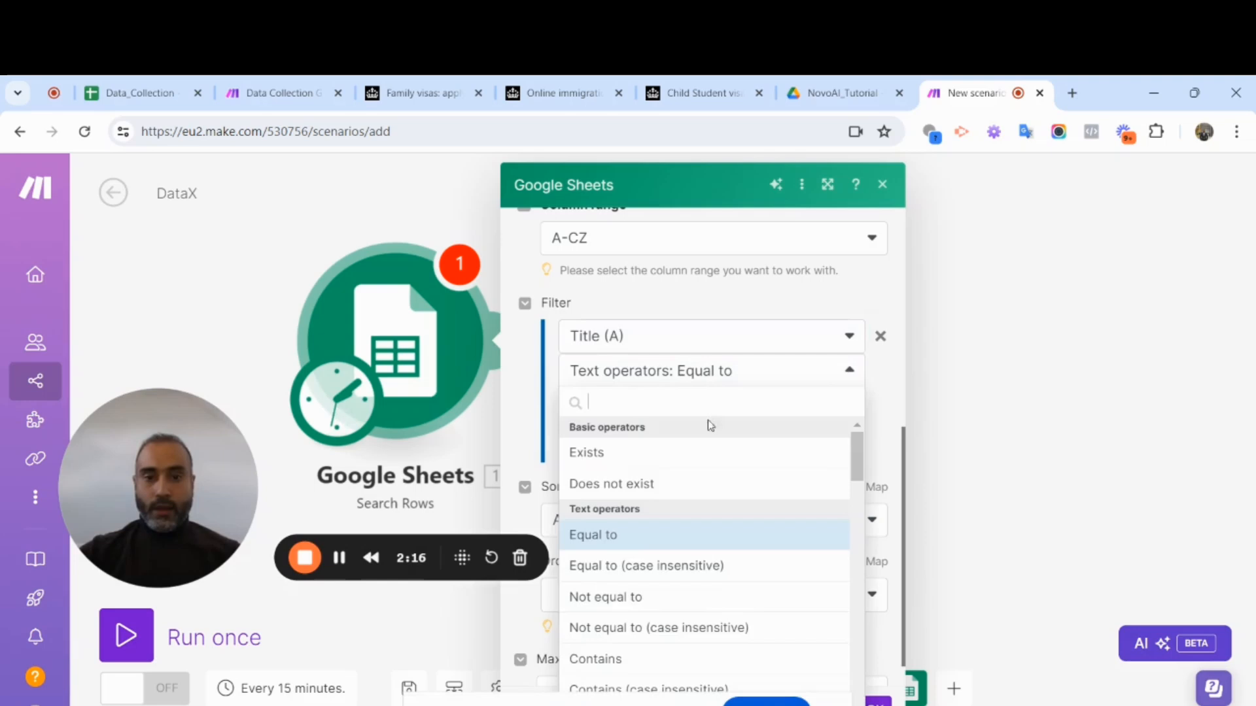
pyautogui.click(644, 461)
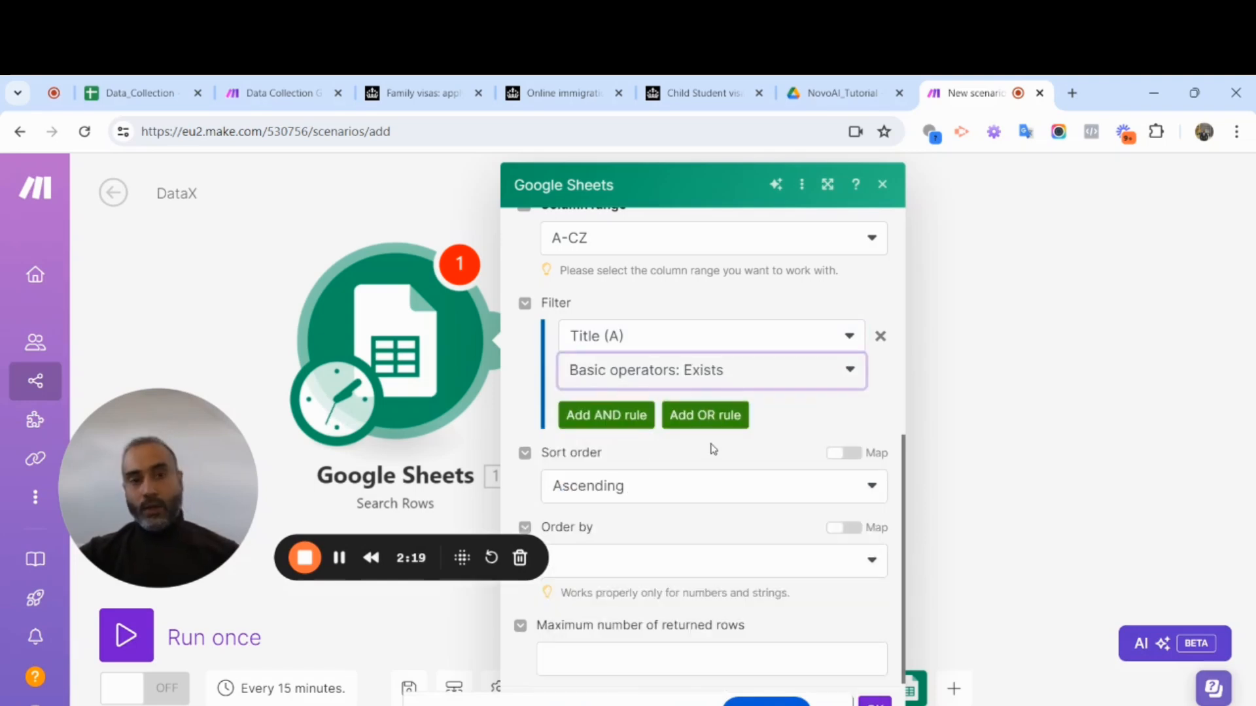
pyautogui.scroll(-1, 759, 488)
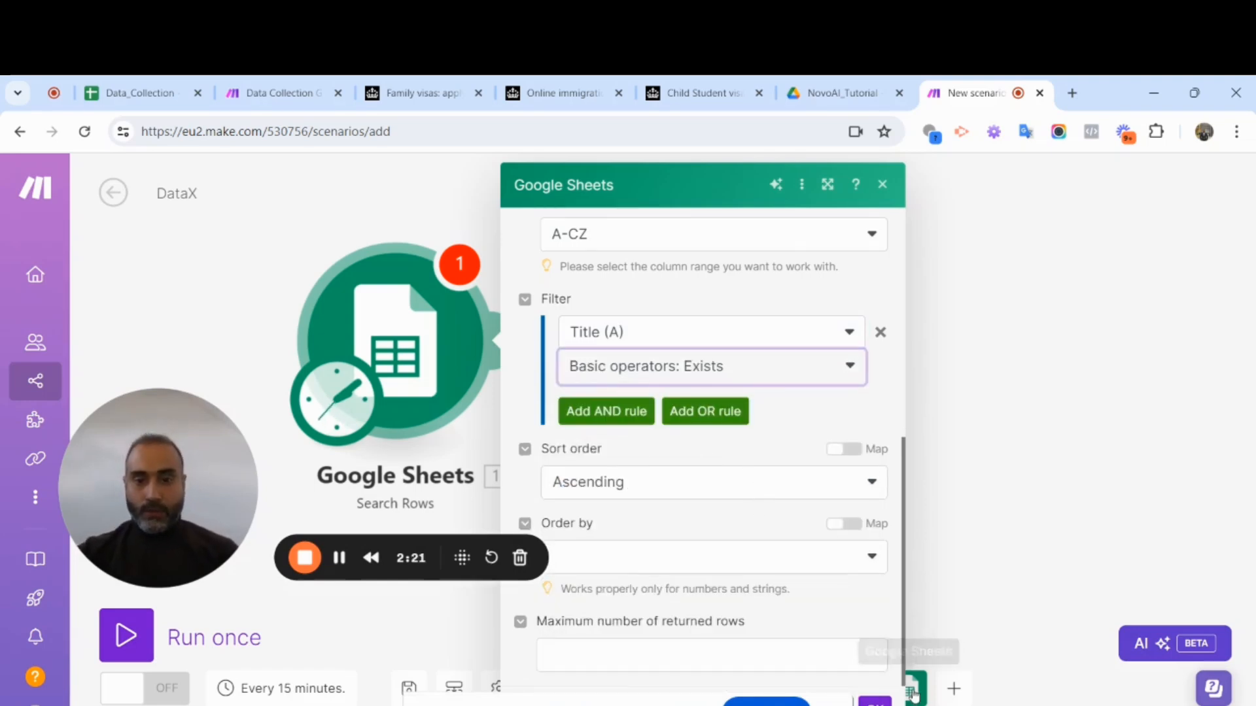
# Confirm the Search Rows module settings and run the scenario once
pyautogui.click(875, 702)
pyautogui.moveTo(416, 319); pyautogui.dragTo(411, 319)
pyautogui.moveTo(170, 414); pyautogui.dragTo(192, 461)
pyautogui.moveTo(190, 511); pyautogui.dragTo(175, 458)
pyautogui.click(126, 636)
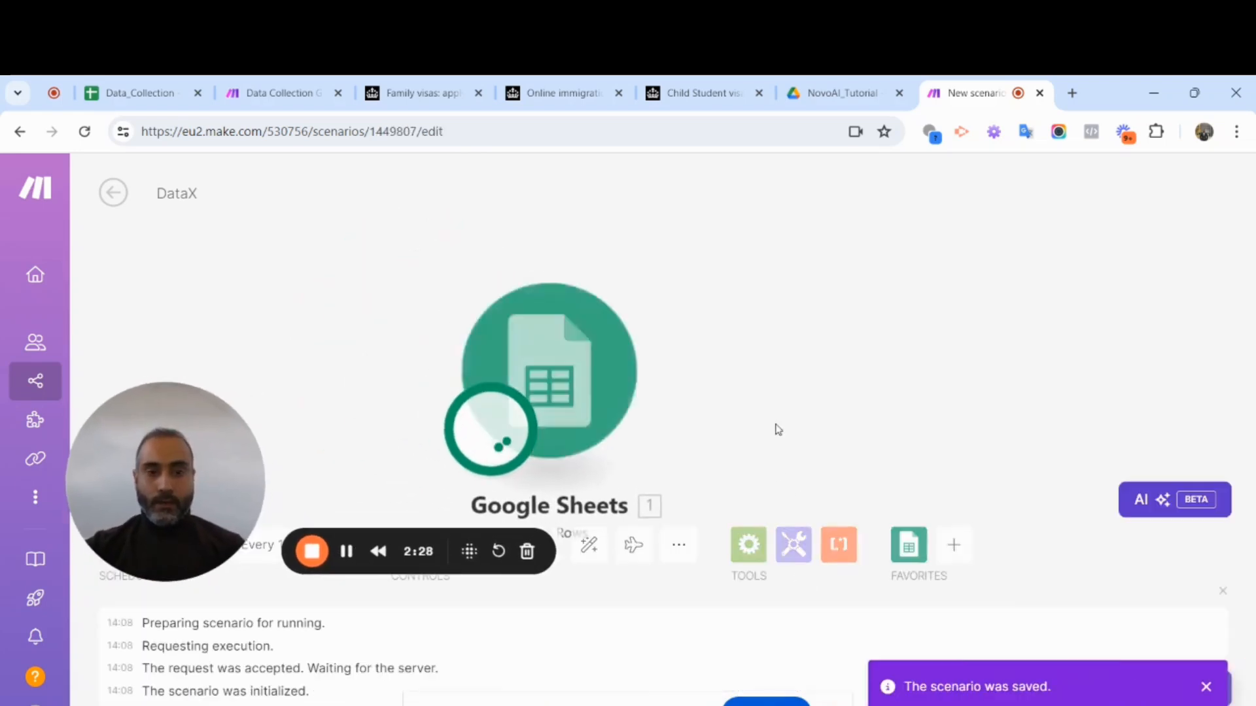
# Examine the titles and URLs in the Search Rows module's output bundles
pyautogui.moveTo(821, 339); pyautogui.dragTo(533, 261)
pyautogui.click(449, 216)
pyautogui.scroll(-5, 681, 280)
pyautogui.scroll(2, 743, 345)
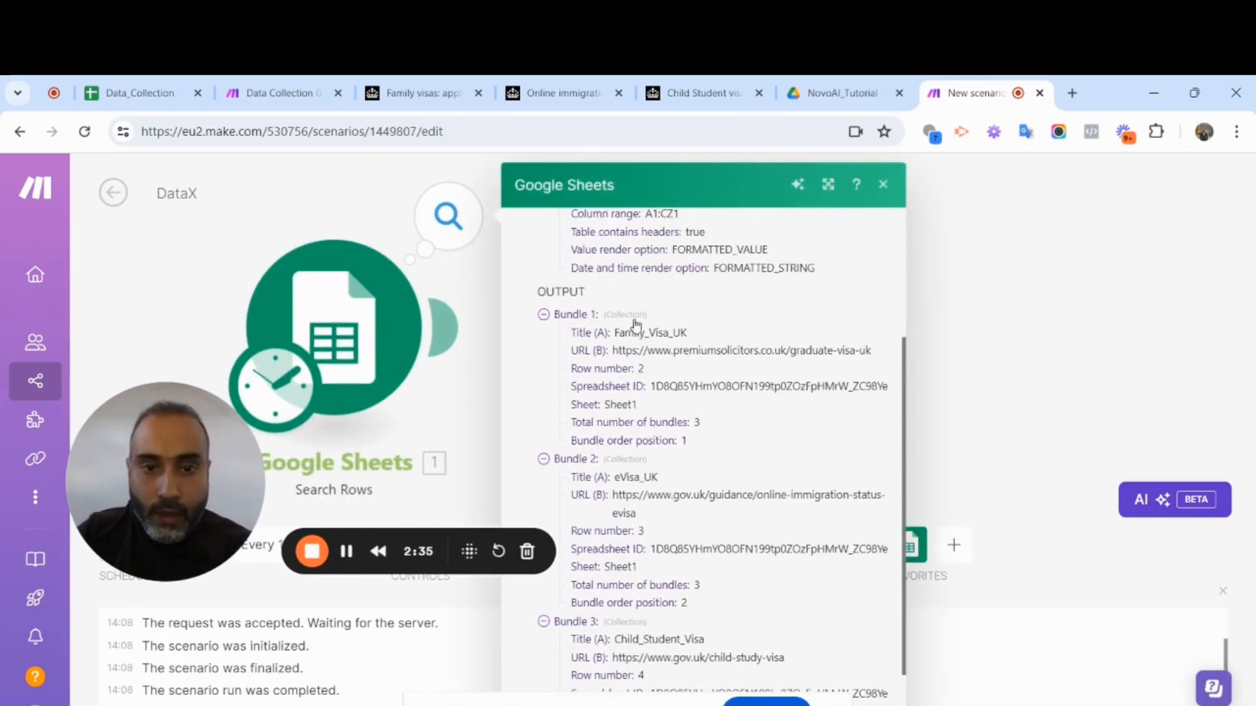
pyautogui.moveTo(546, 292); pyautogui.dragTo(585, 292)
pyautogui.scroll(-2, 654, 412)
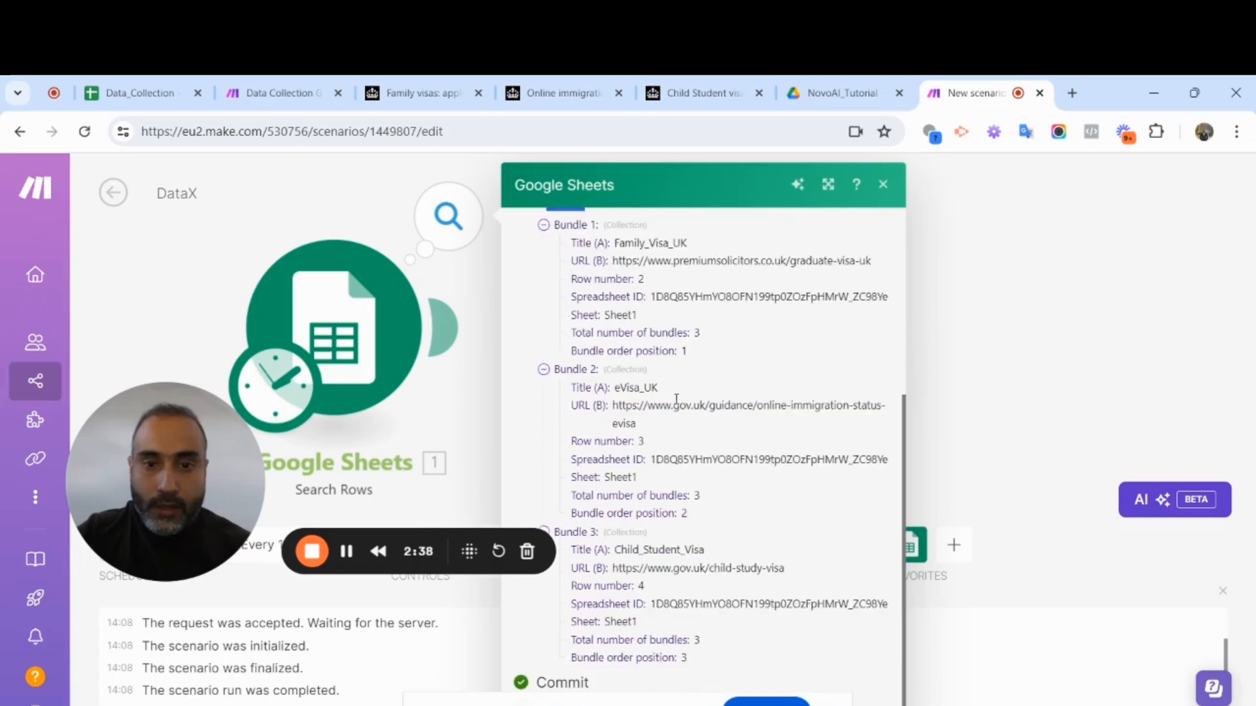
pyautogui.moveTo(645, 243); pyautogui.dragTo(689, 205)
pyautogui.moveTo(629, 388); pyautogui.dragTo(677, 399)
pyautogui.moveTo(630, 550); pyautogui.dragTo(704, 551)
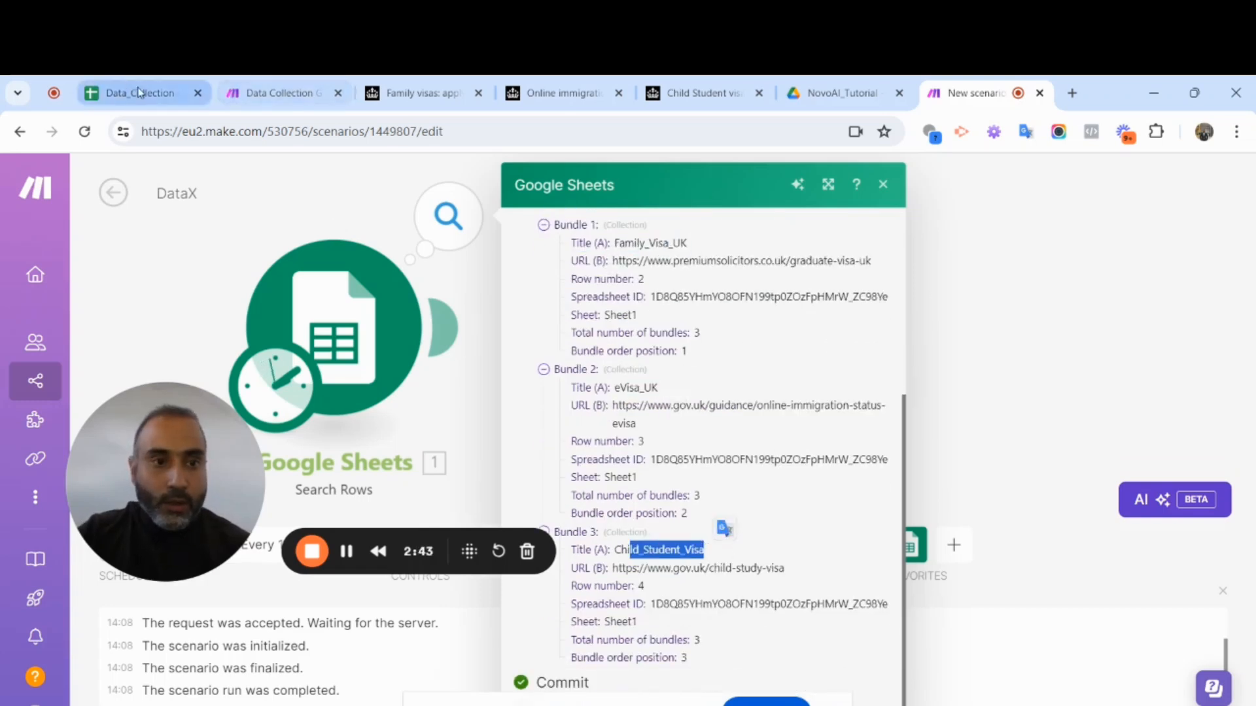
# Compare the output with the rows in the Data_Collection sheet, then return to Make and close the module output
pyautogui.click(138, 92)
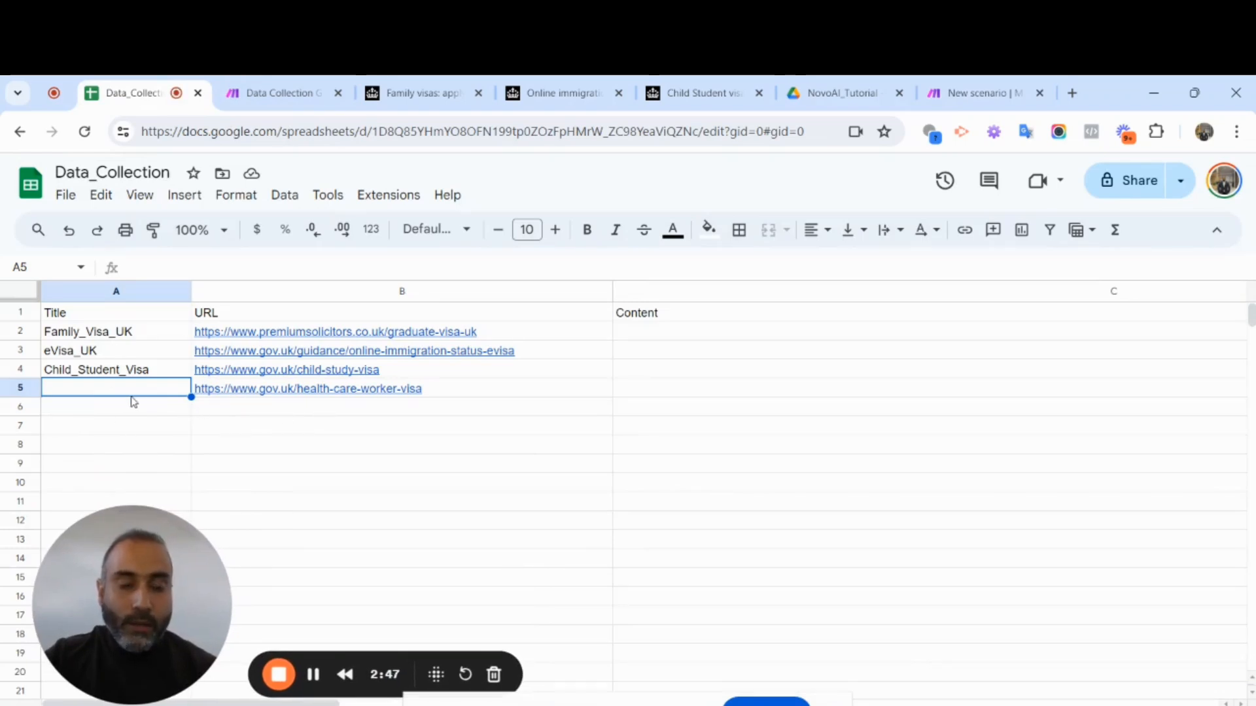
pyautogui.click(973, 94)
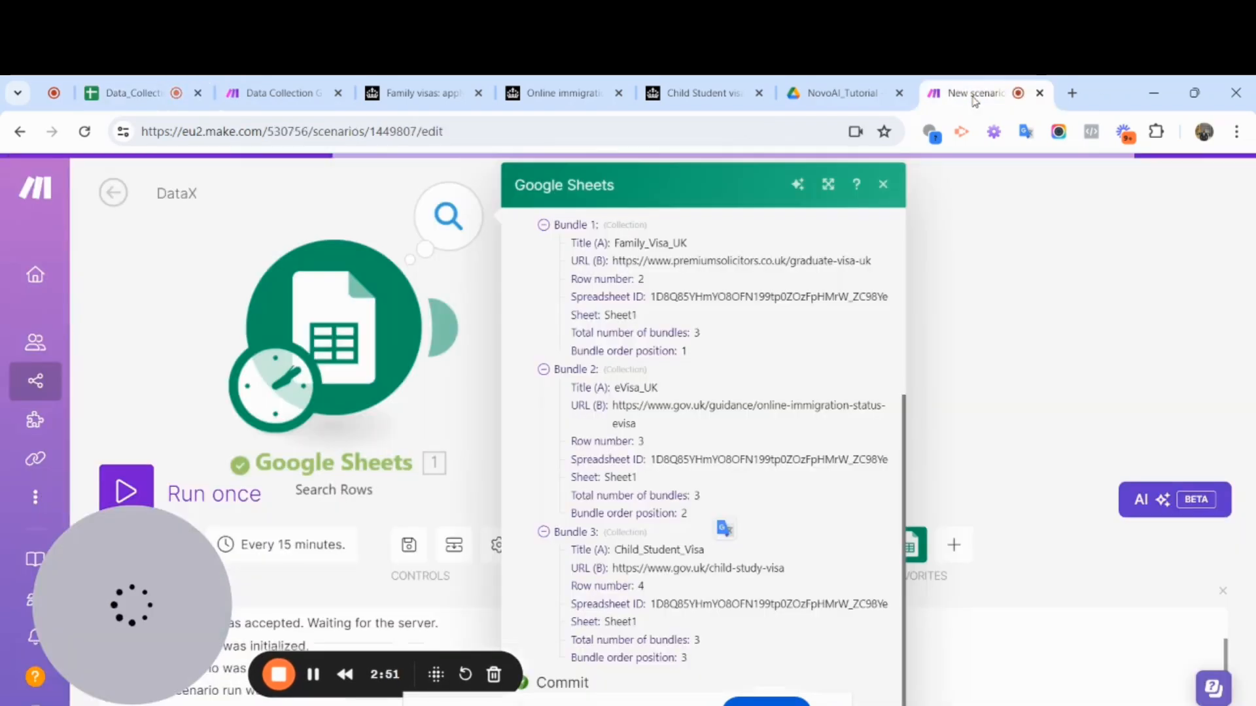
pyautogui.click(885, 186)
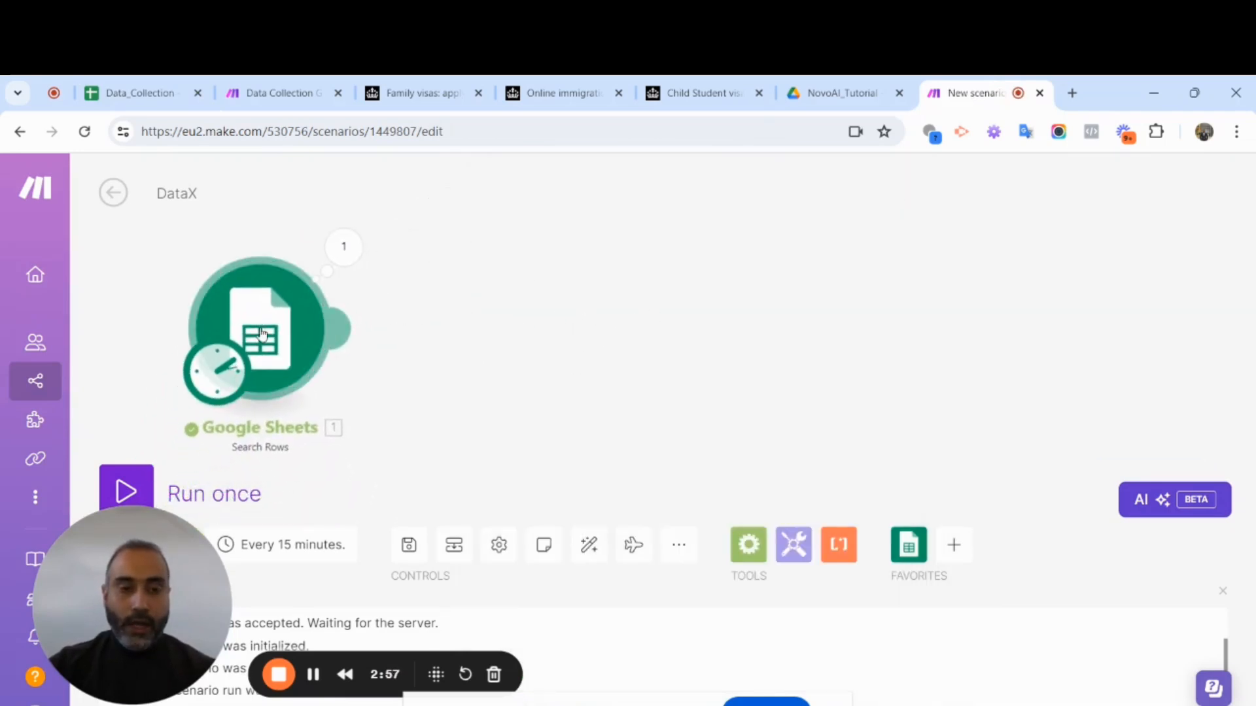
# Add an HTTP Make a request module after the Google Sheets module
pyautogui.click(330, 306)
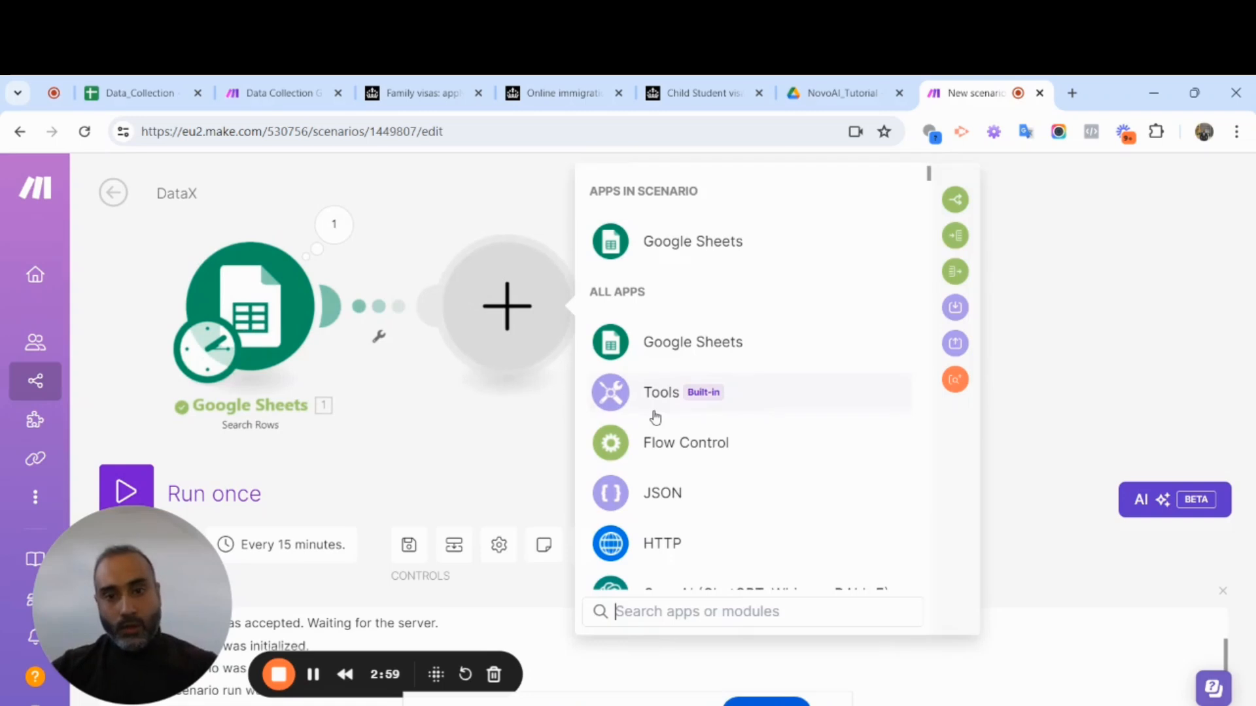
pyautogui.click(661, 544)
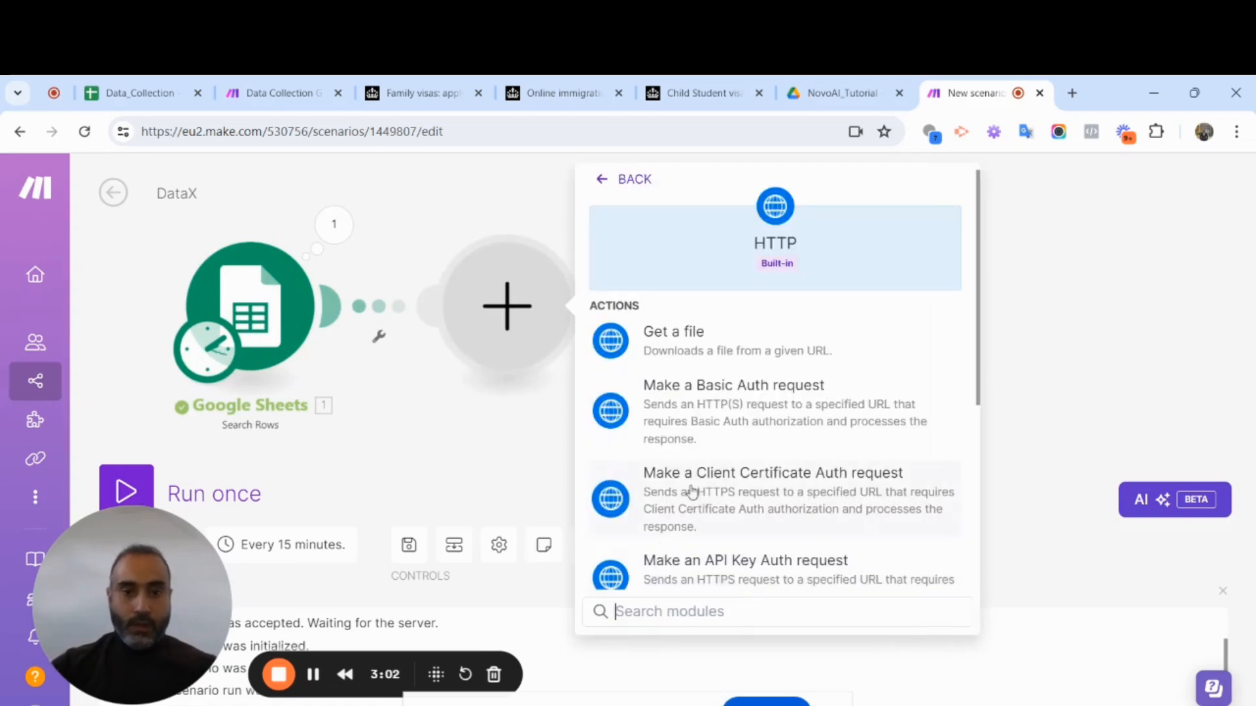
pyautogui.scroll(-3, 868, 368)
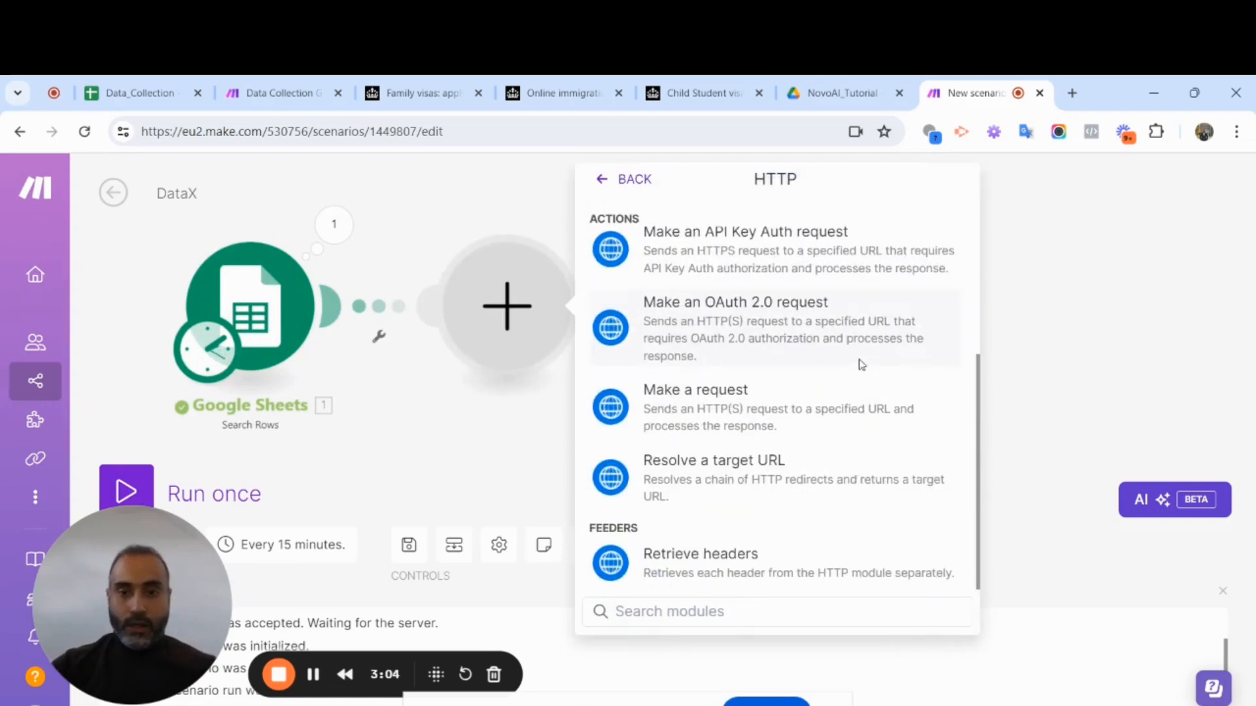
pyautogui.click(774, 411)
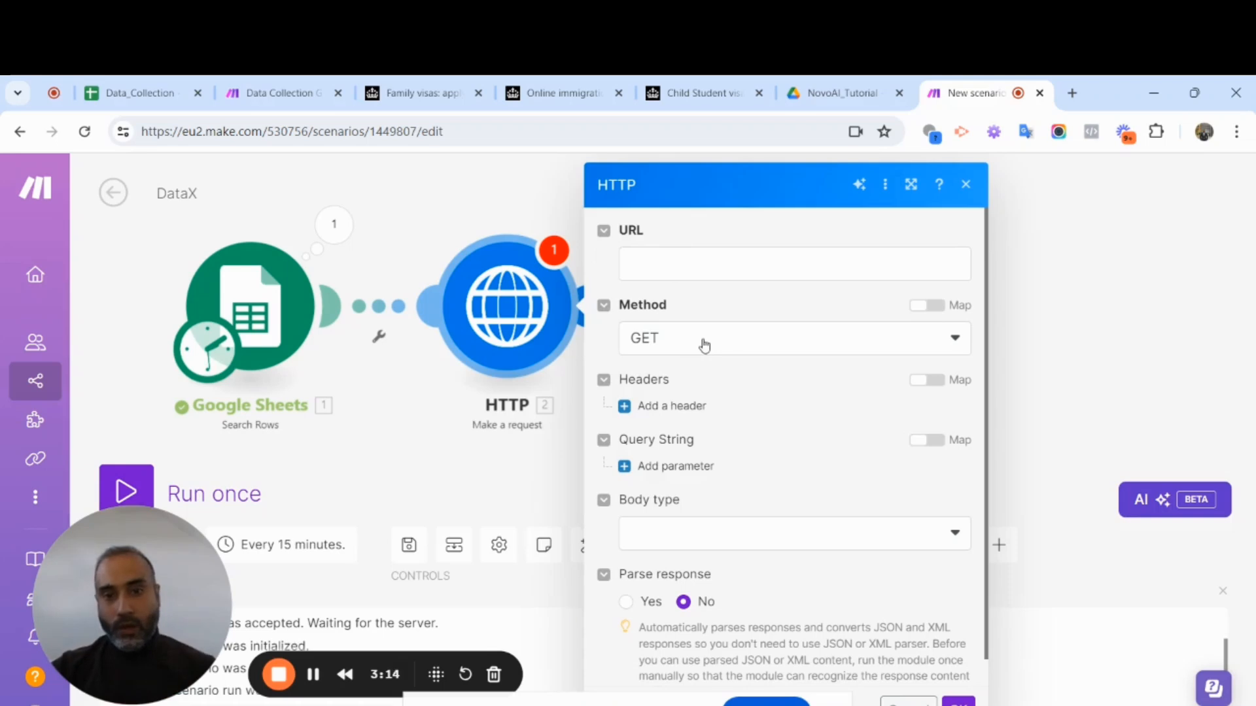
# Map the HTTP request's URL to URL (B) from the Search Rows module and confirm the module settings
pyautogui.click(709, 267)
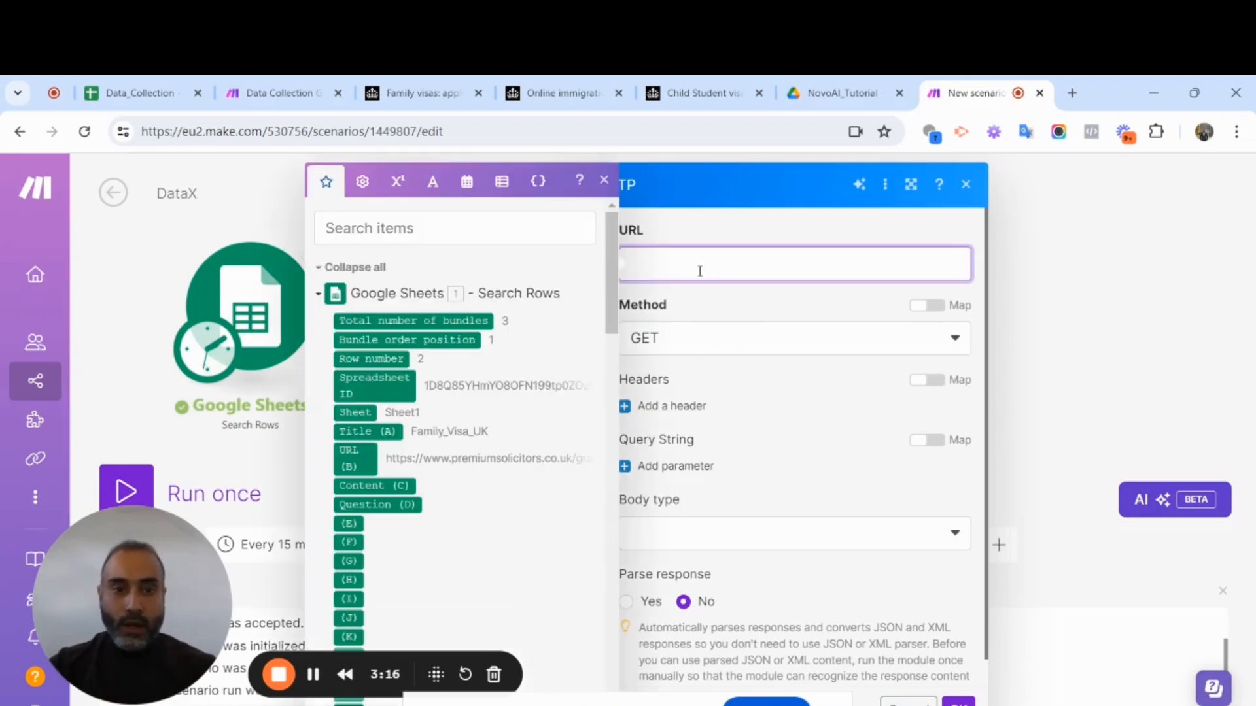
pyautogui.click(351, 461)
pyautogui.click(773, 311)
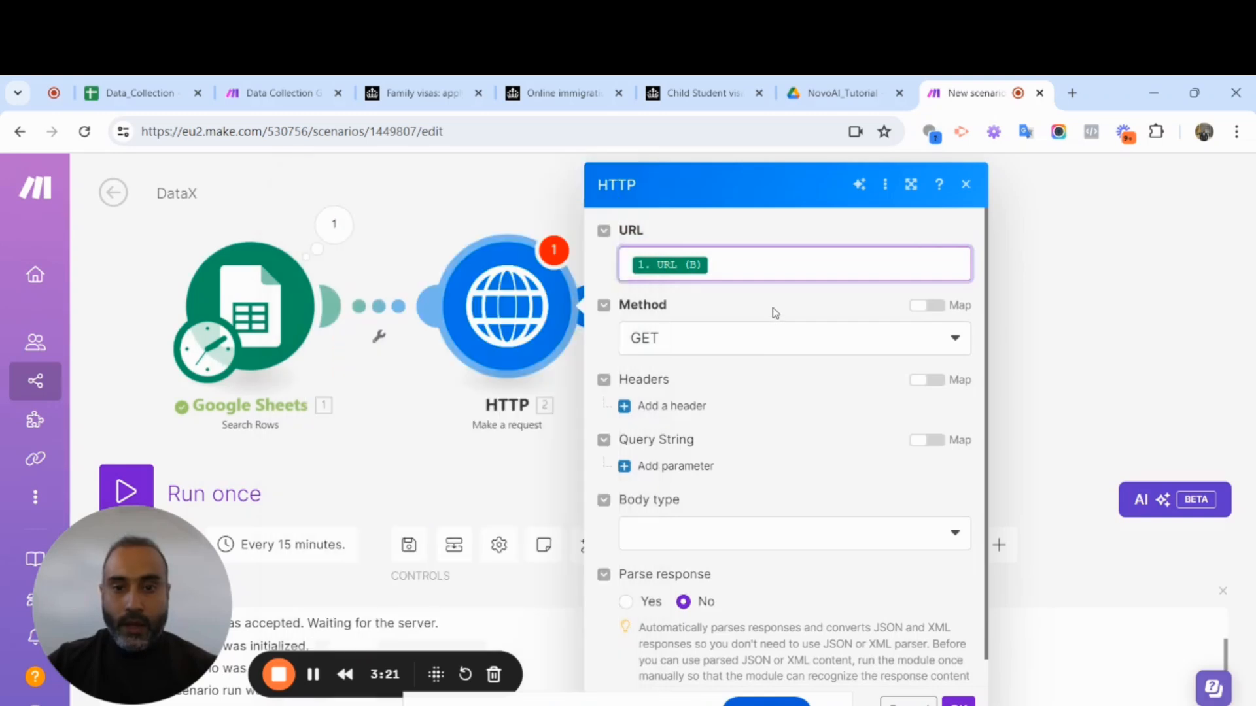
pyautogui.scroll(-1, 854, 420)
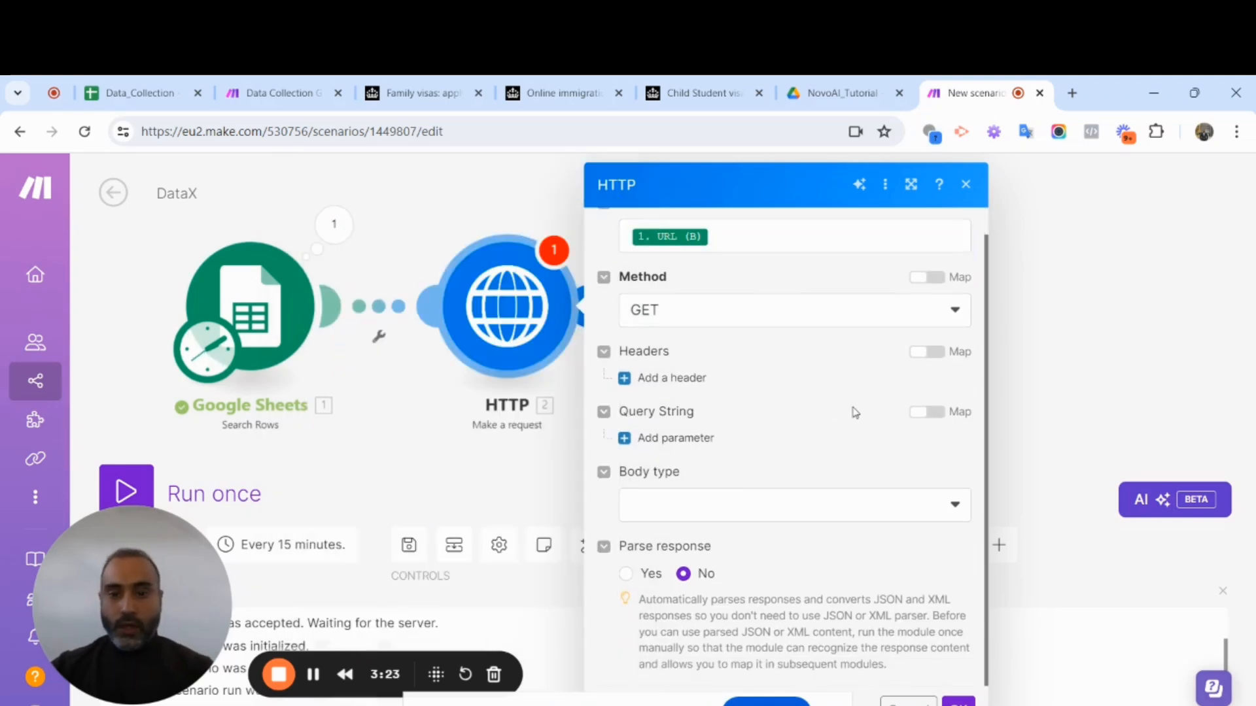
pyautogui.click(958, 703)
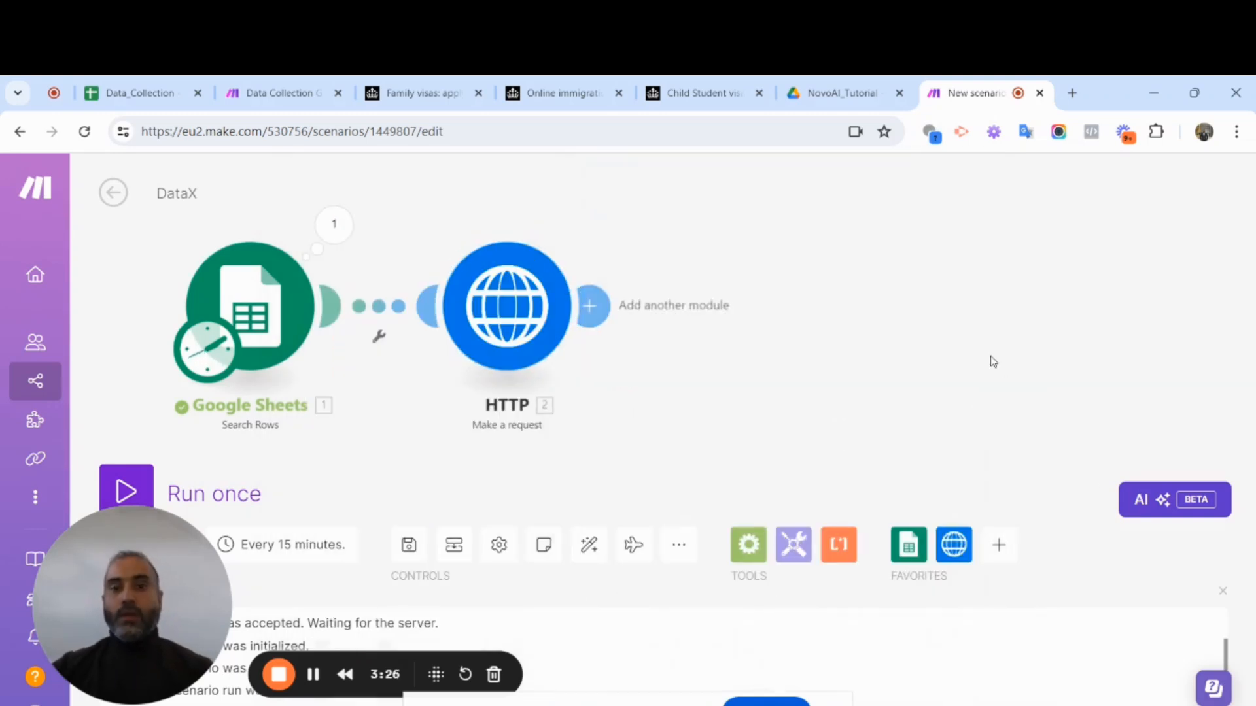
# Run the scenario once to test the HTTP request on the sheet's URLs
pyautogui.scroll(-1, 832, 331)
pyautogui.moveTo(832, 331); pyautogui.dragTo(687, 307)
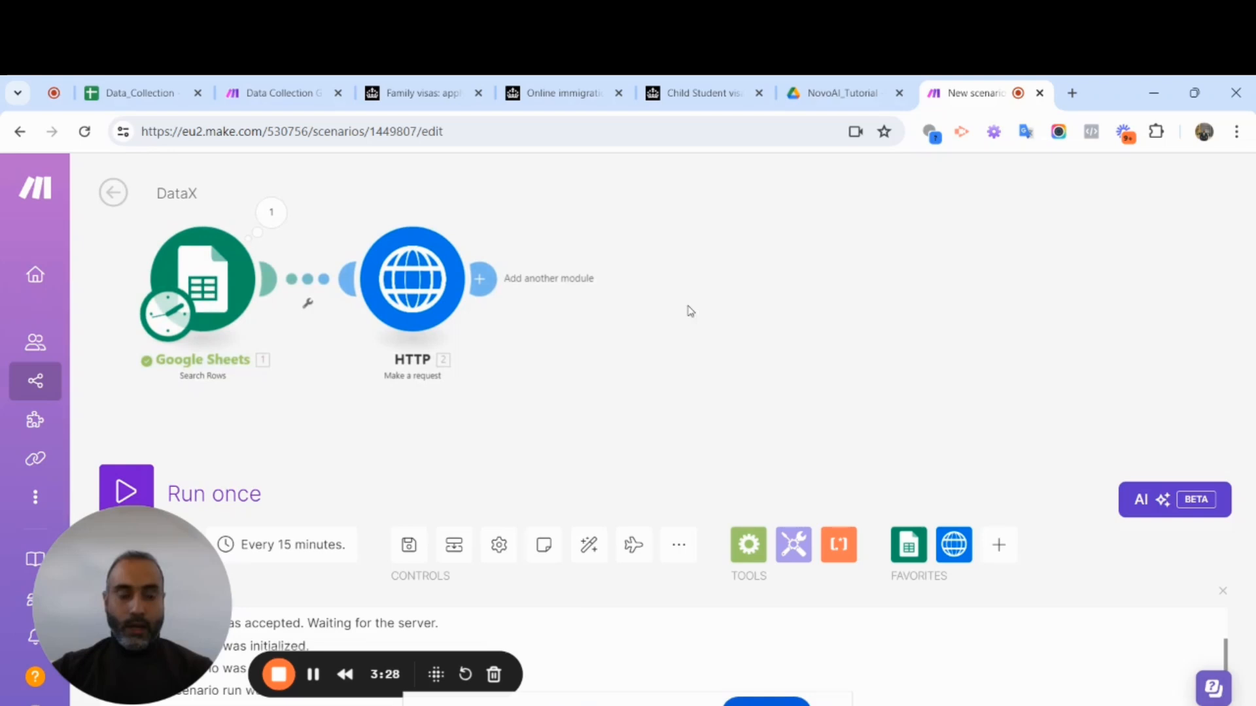
pyautogui.click(131, 493)
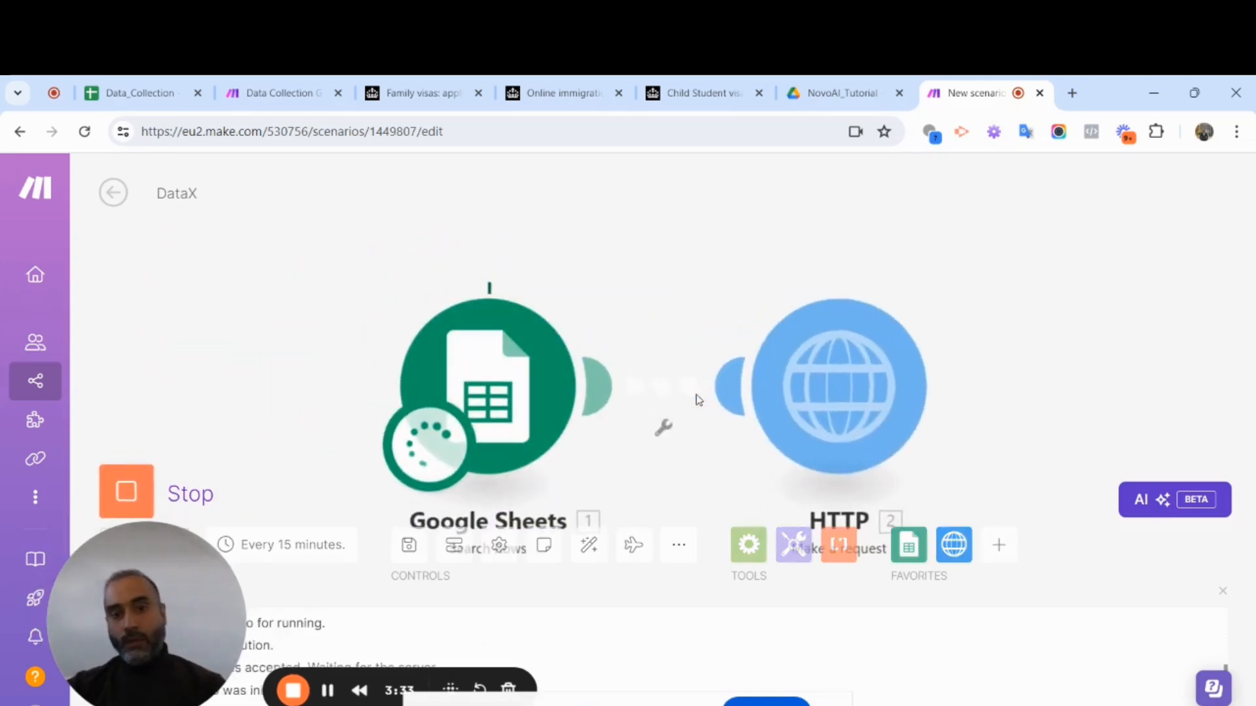
# Examine the HTML in the Data output of the HTTP module's Operation 1, then close the output
pyautogui.moveTo(894, 225); pyautogui.dragTo(575, 185)
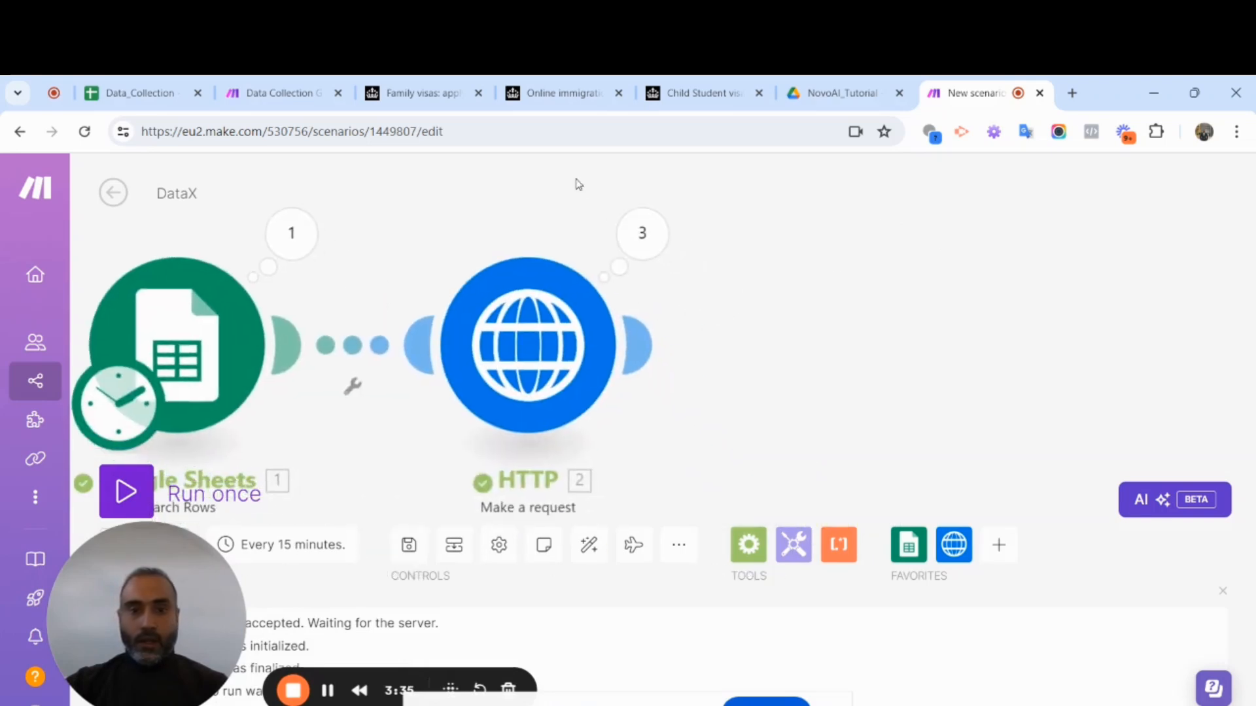
pyautogui.click(641, 231)
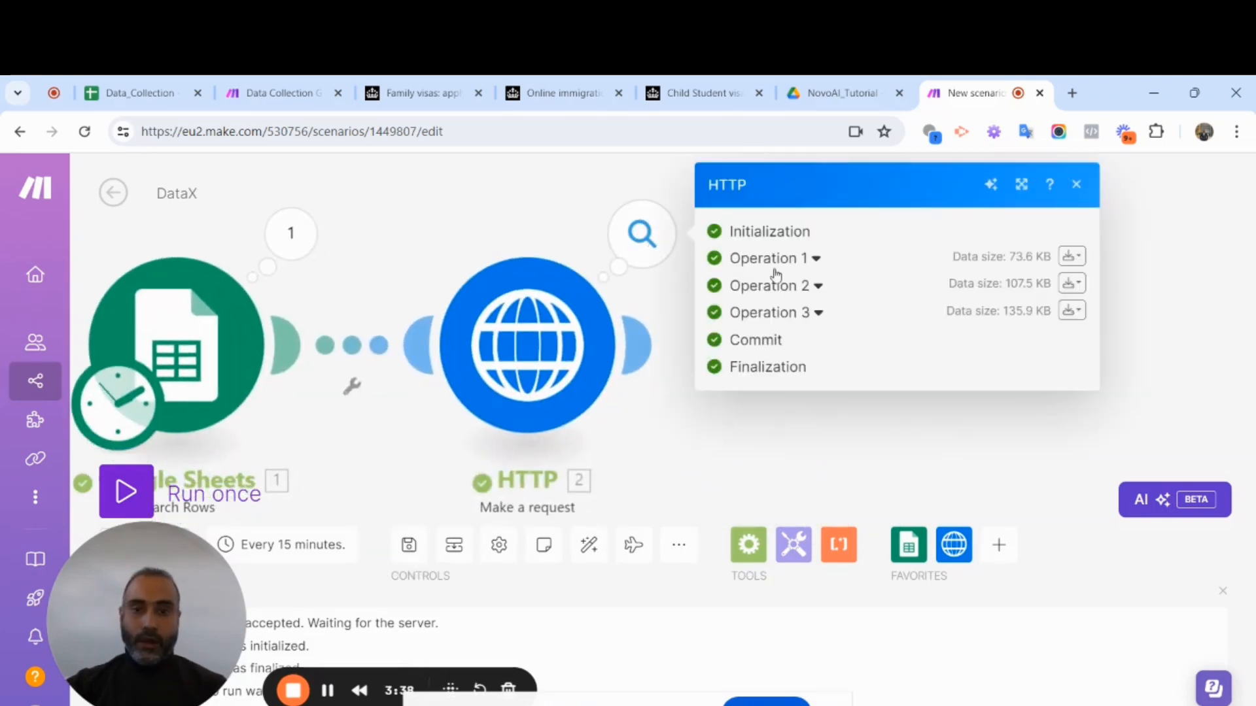
pyautogui.click(792, 256)
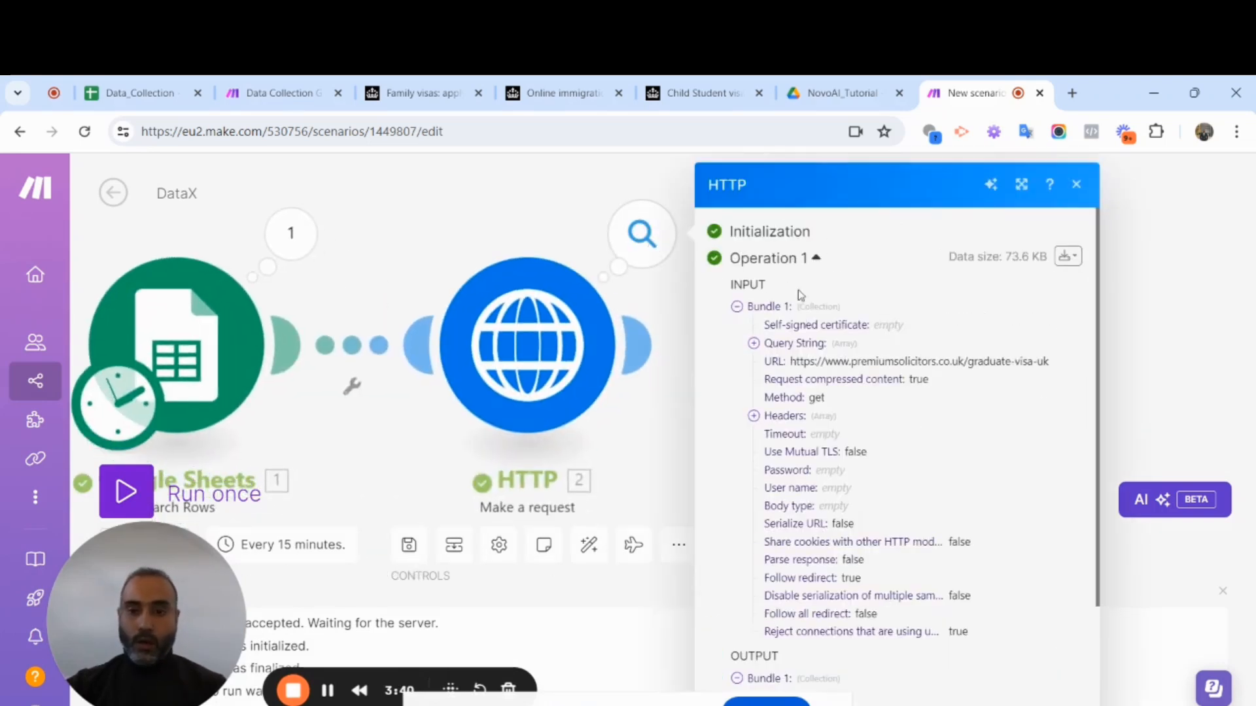
pyautogui.scroll(-3, 847, 458)
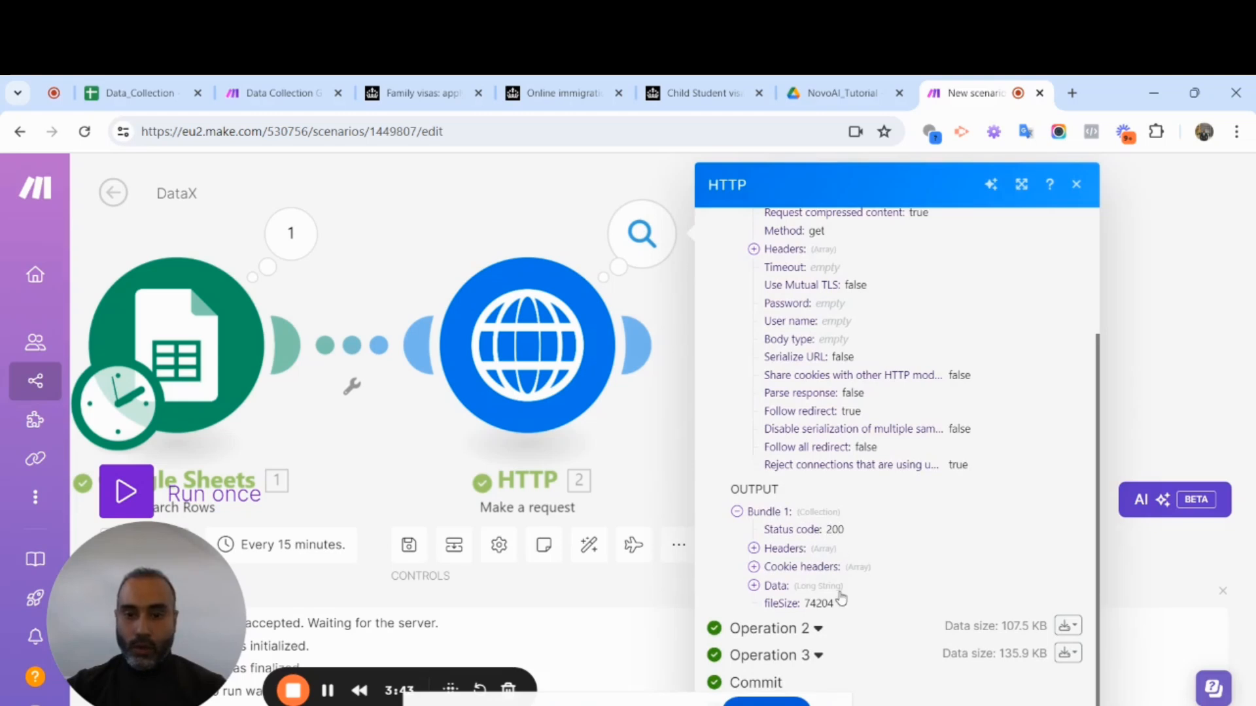
pyautogui.click(755, 586)
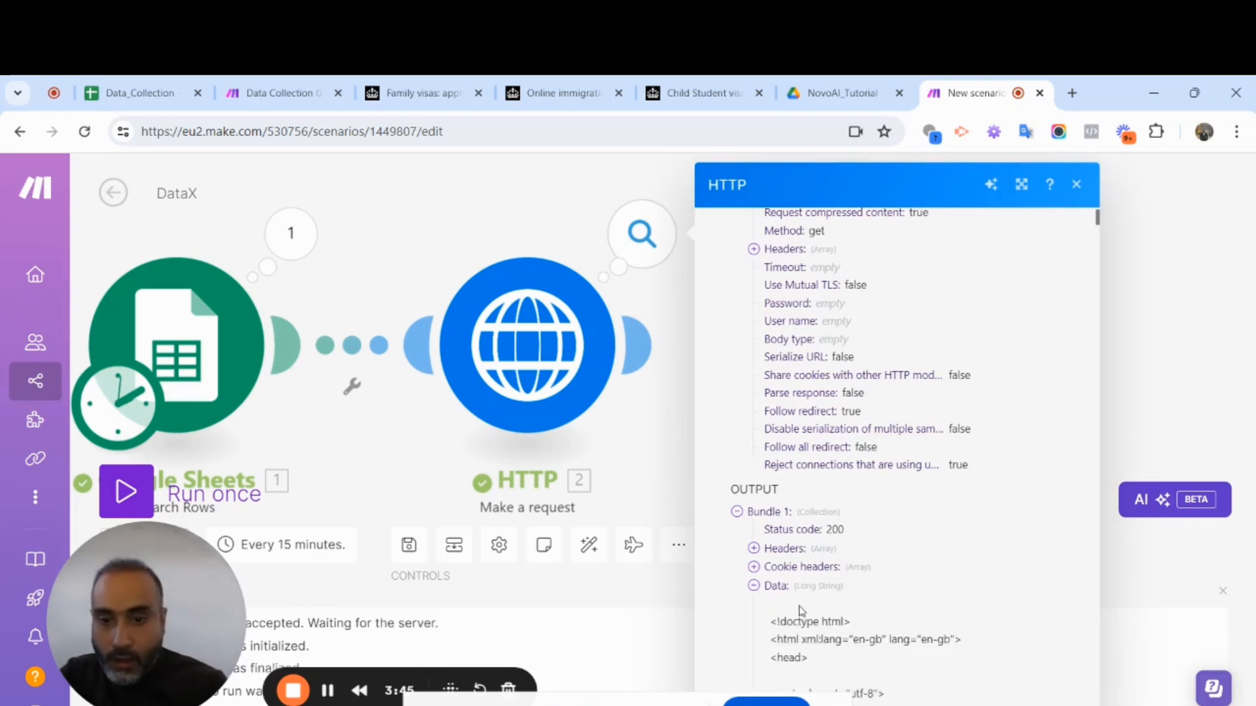
pyautogui.click(754, 586)
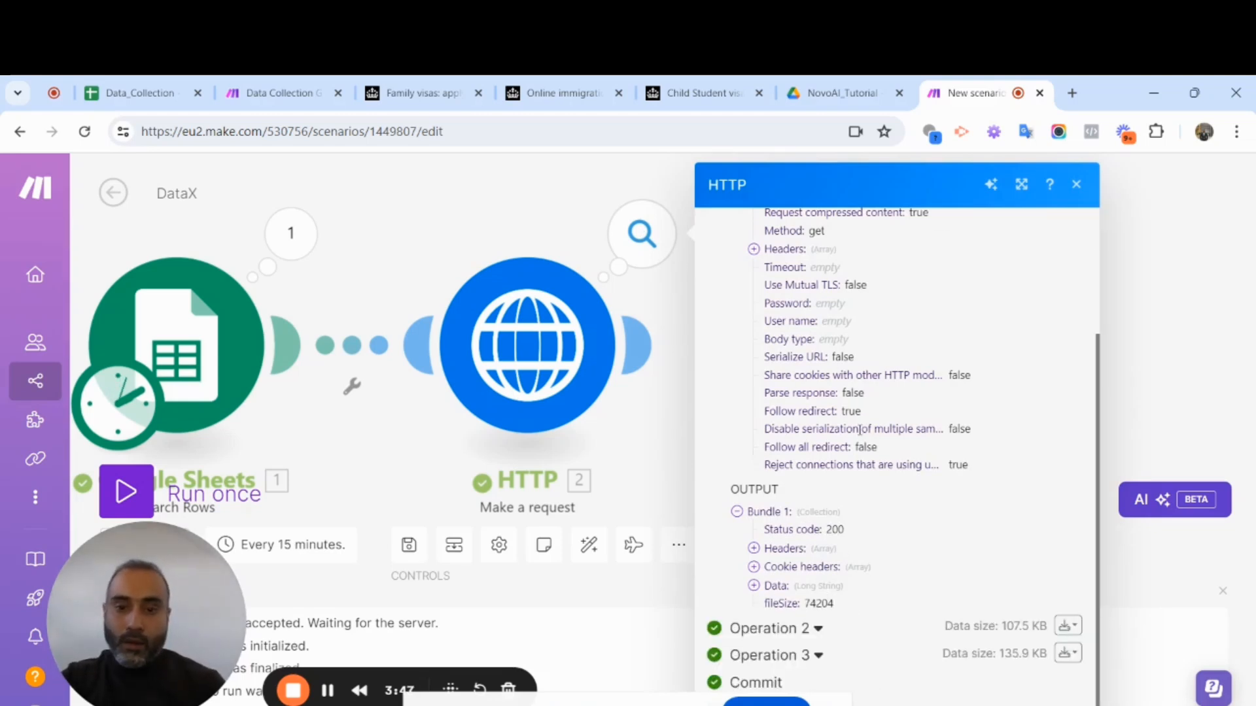
pyautogui.click(754, 586)
pyautogui.scroll(-15, 903, 482)
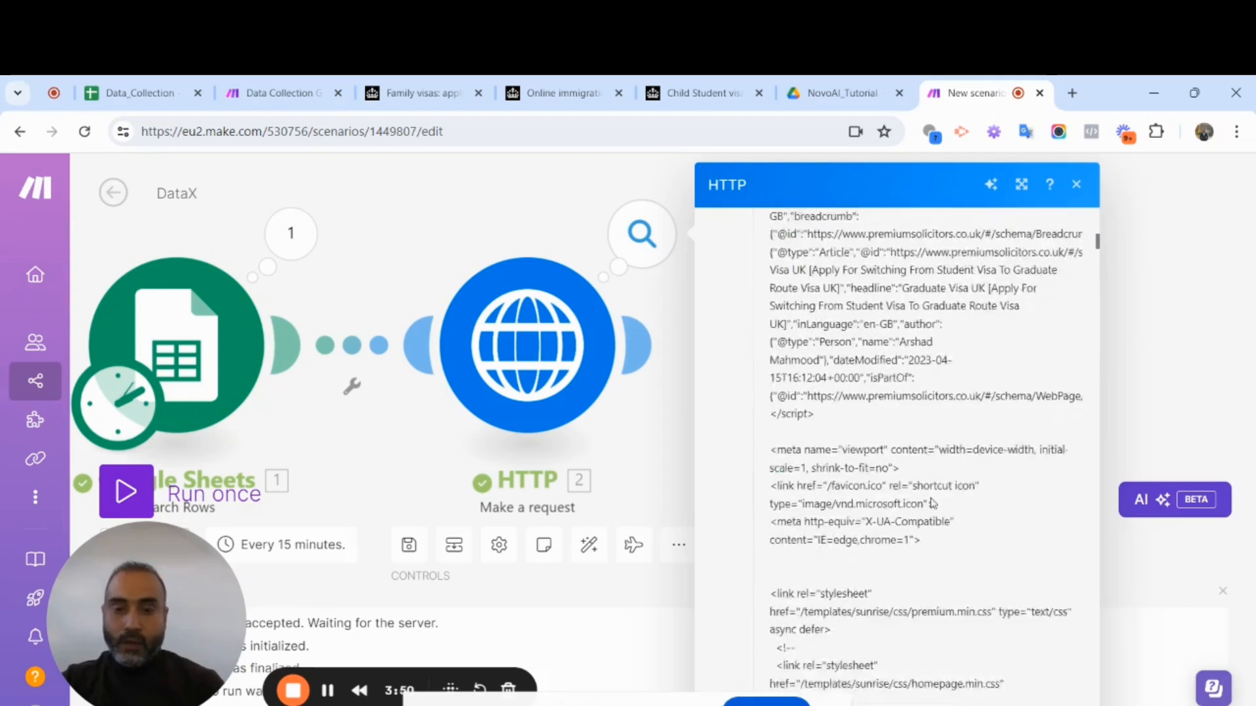
pyautogui.click(1074, 186)
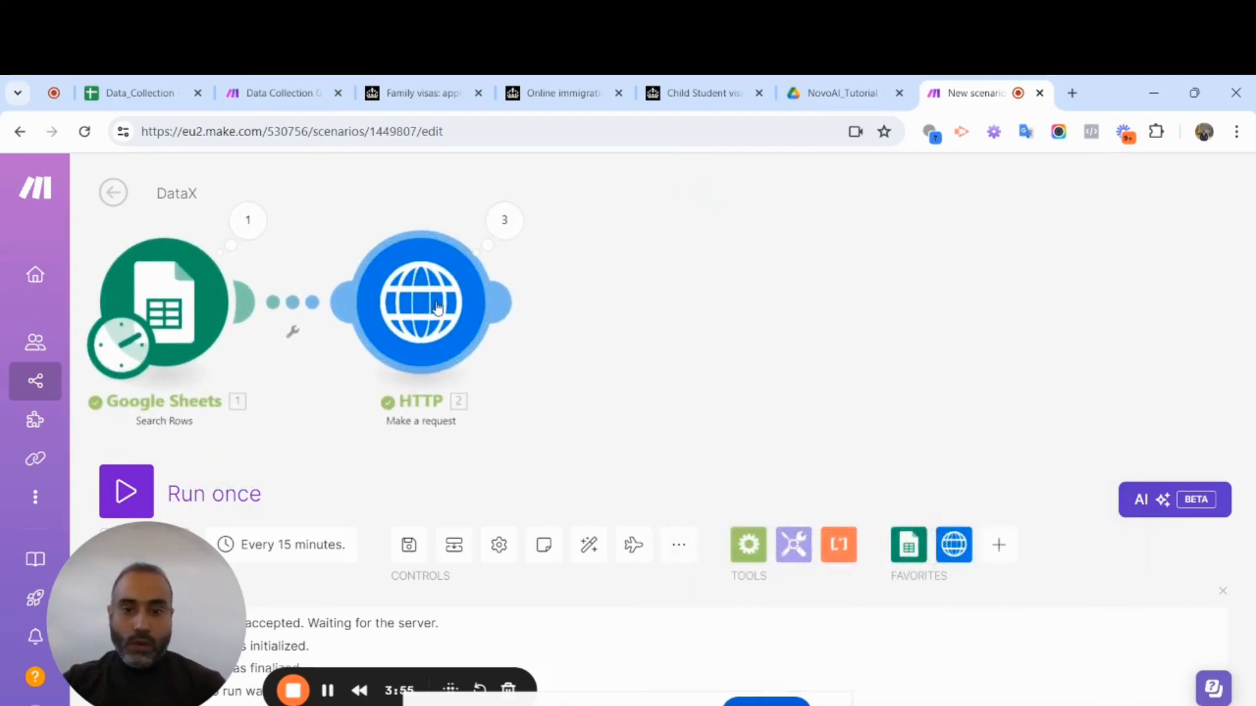
# Add a Text parser HTML to text module and connect it after the HTTP module
pyautogui.click(504, 302)
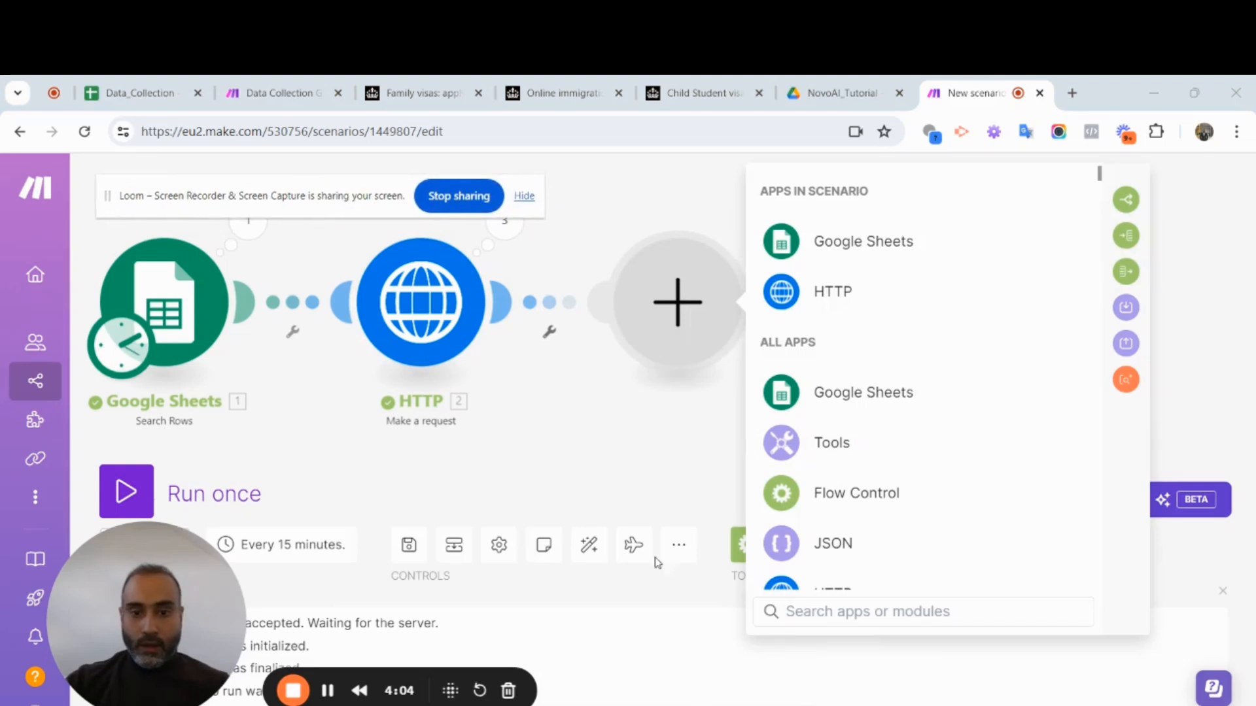
pyautogui.scroll(-5, 930, 357)
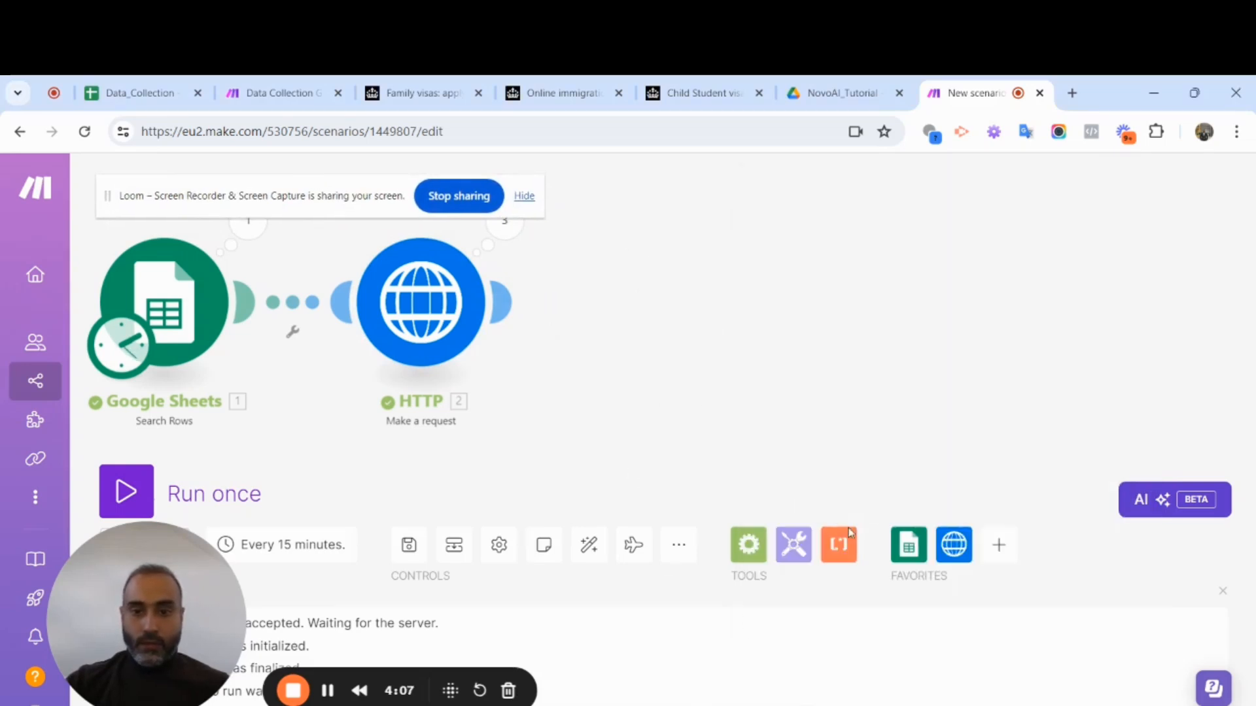
pyautogui.click(843, 547)
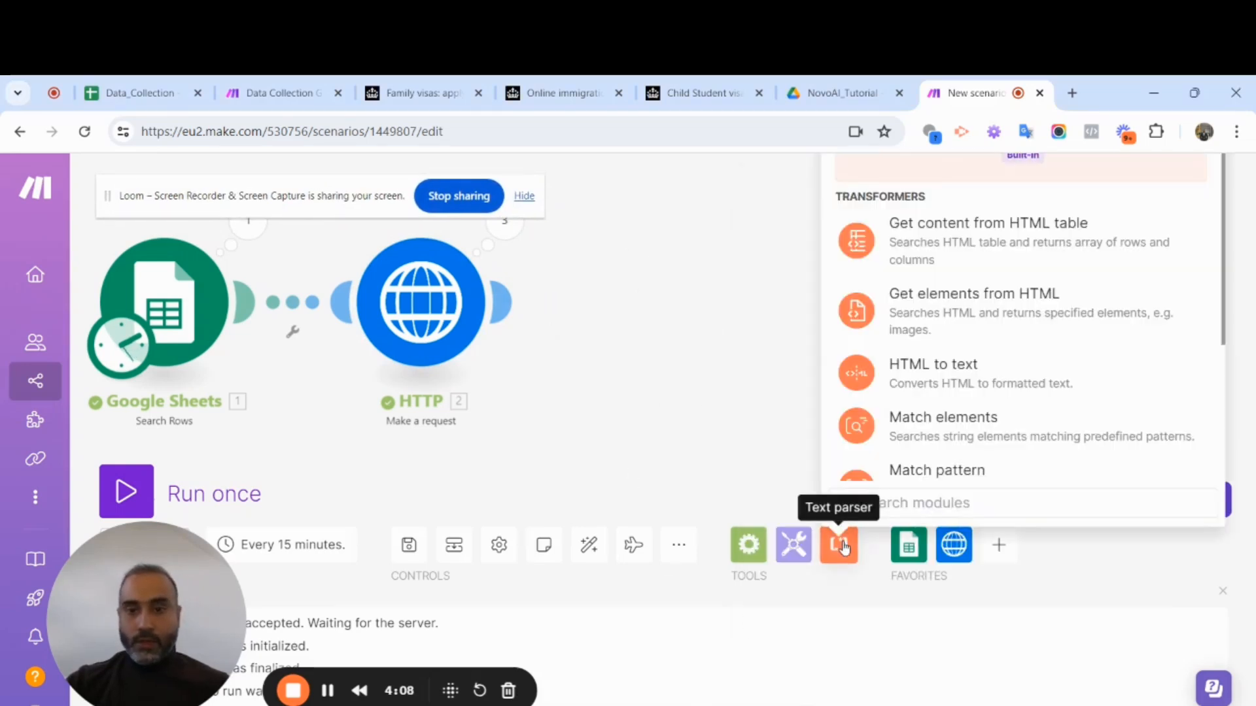
pyautogui.click(1009, 374)
pyautogui.moveTo(1007, 368); pyautogui.dragTo(700, 285)
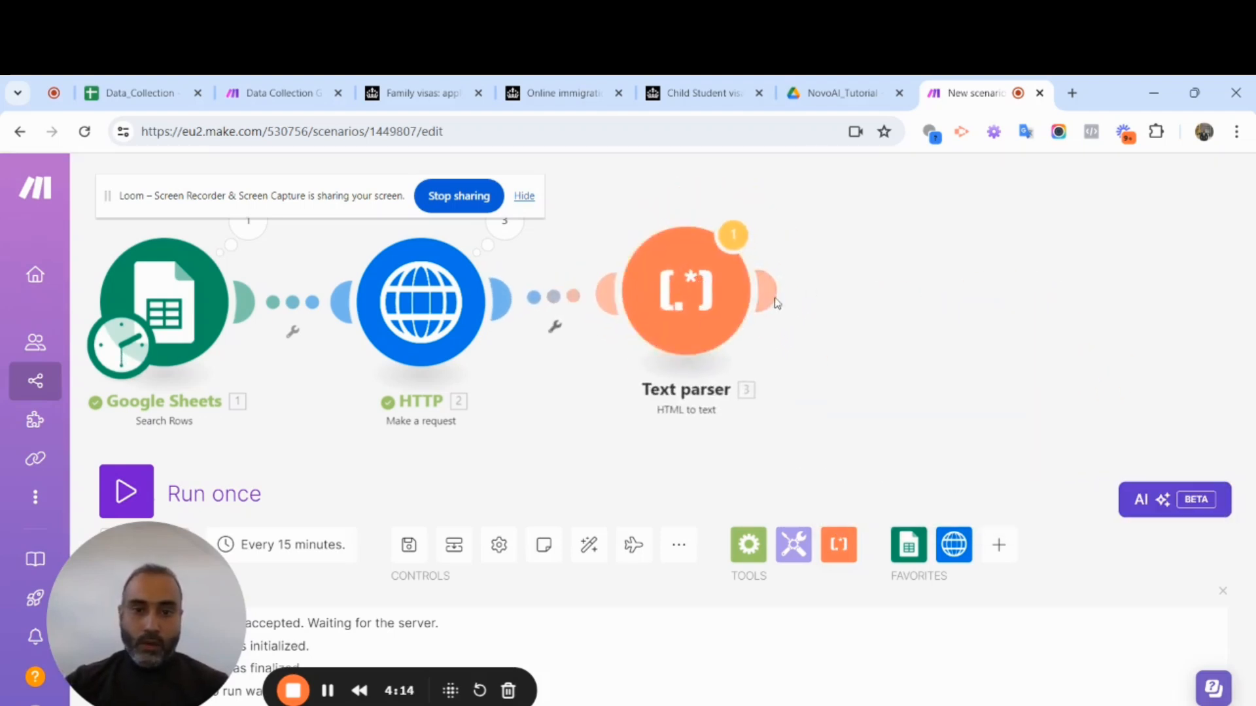
# Map the Text parser's HTML input to Data from the HTTP module and confirm the settings
pyautogui.click(673, 289)
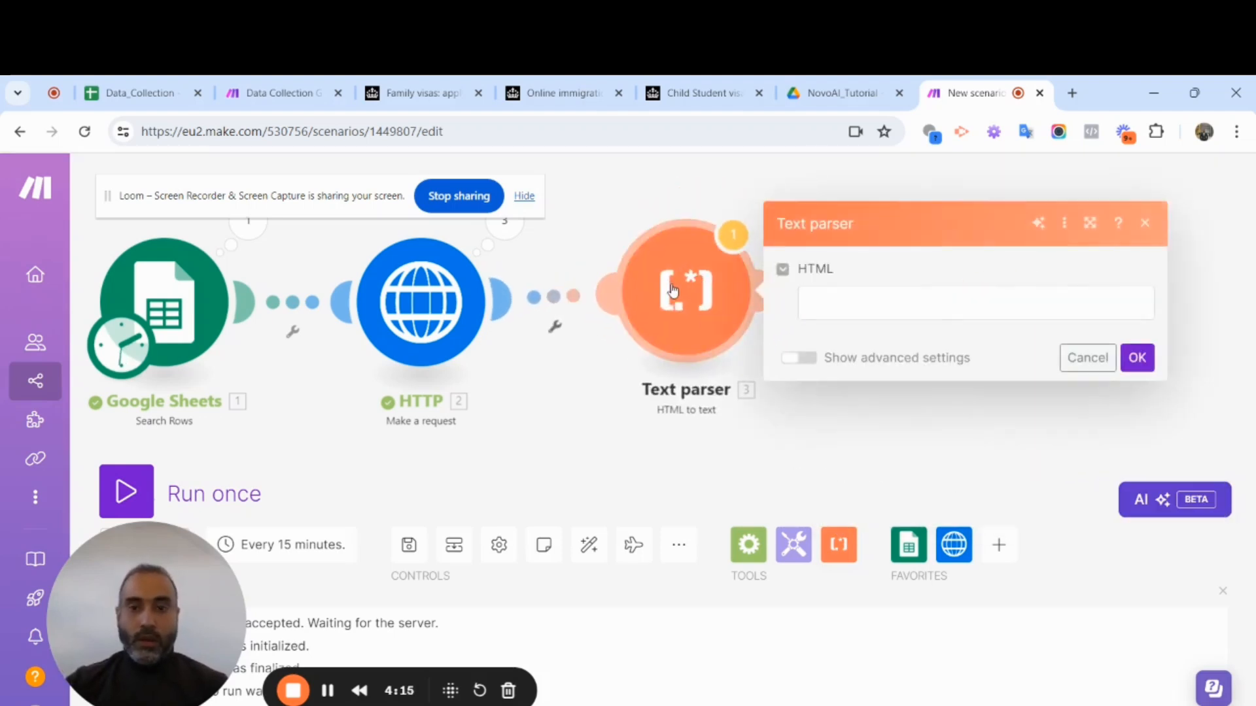
pyautogui.click(843, 294)
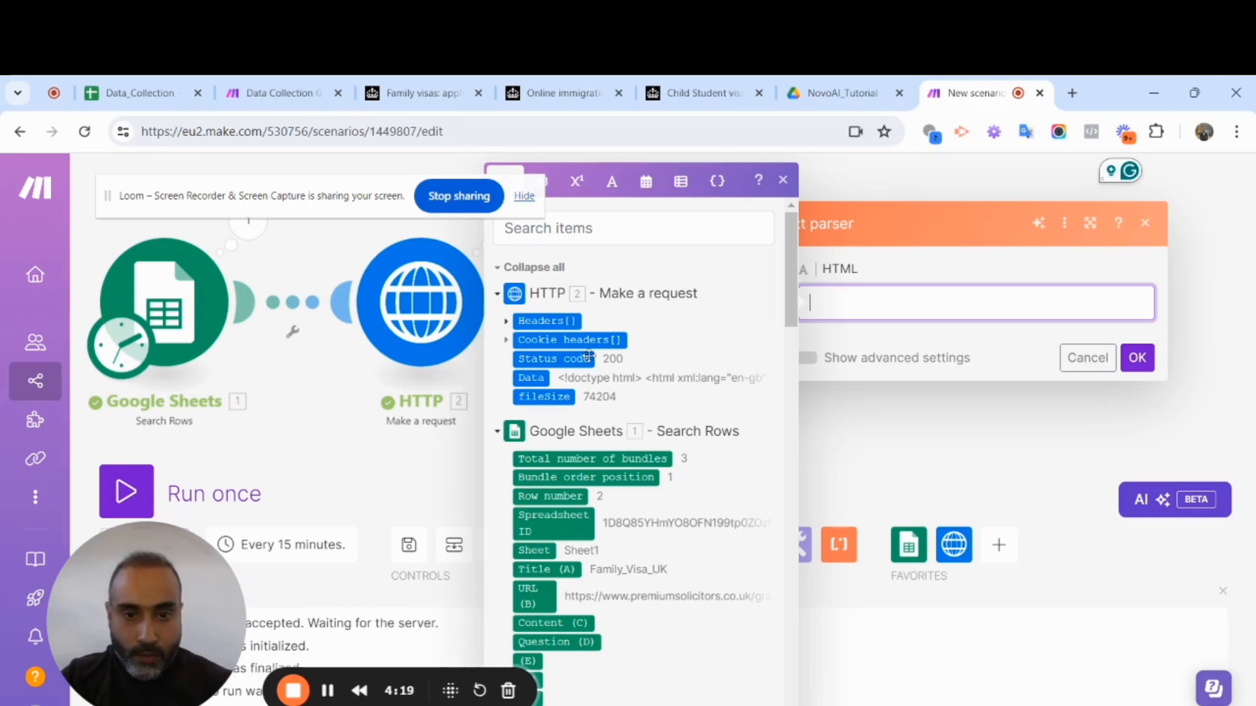
pyautogui.click(530, 378)
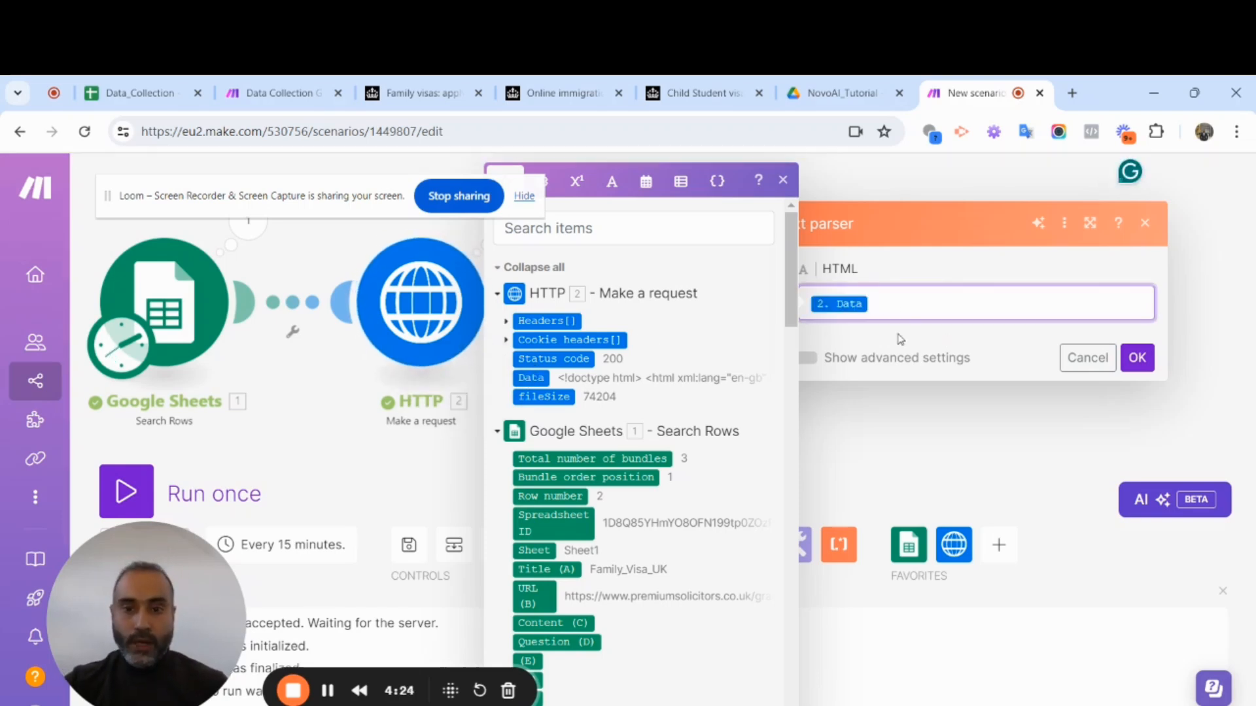
pyautogui.click(900, 339)
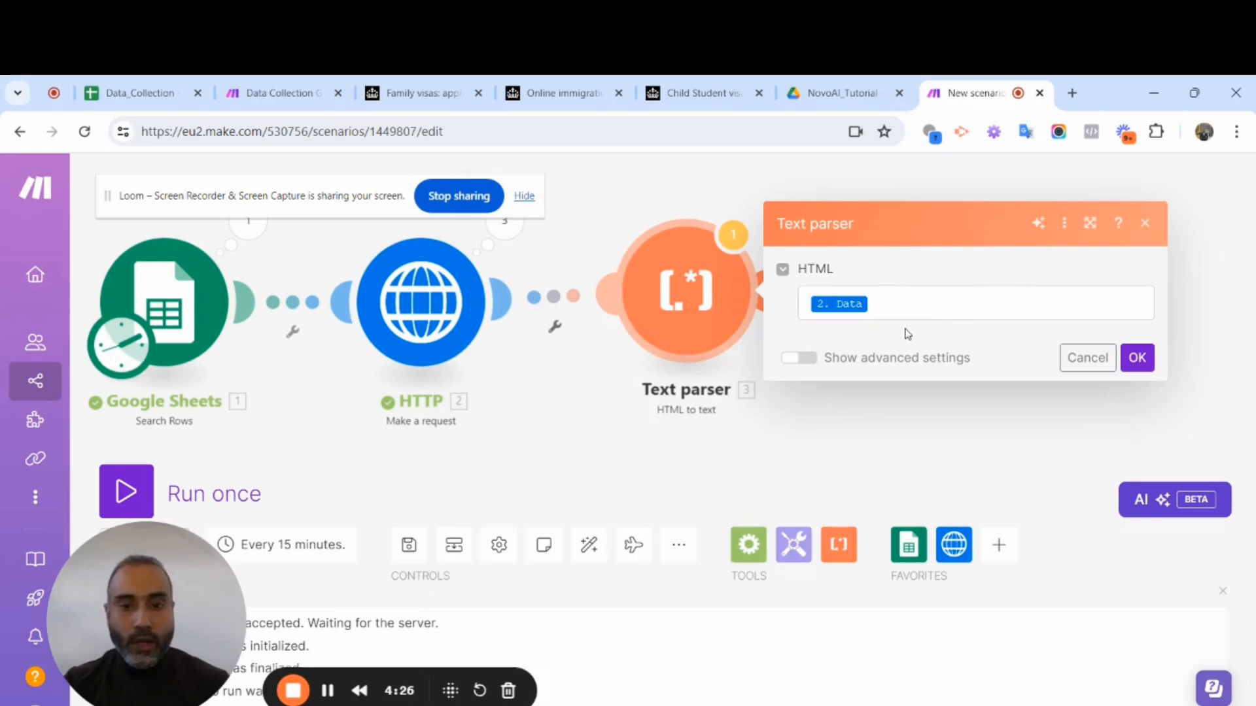
pyautogui.click(1137, 357)
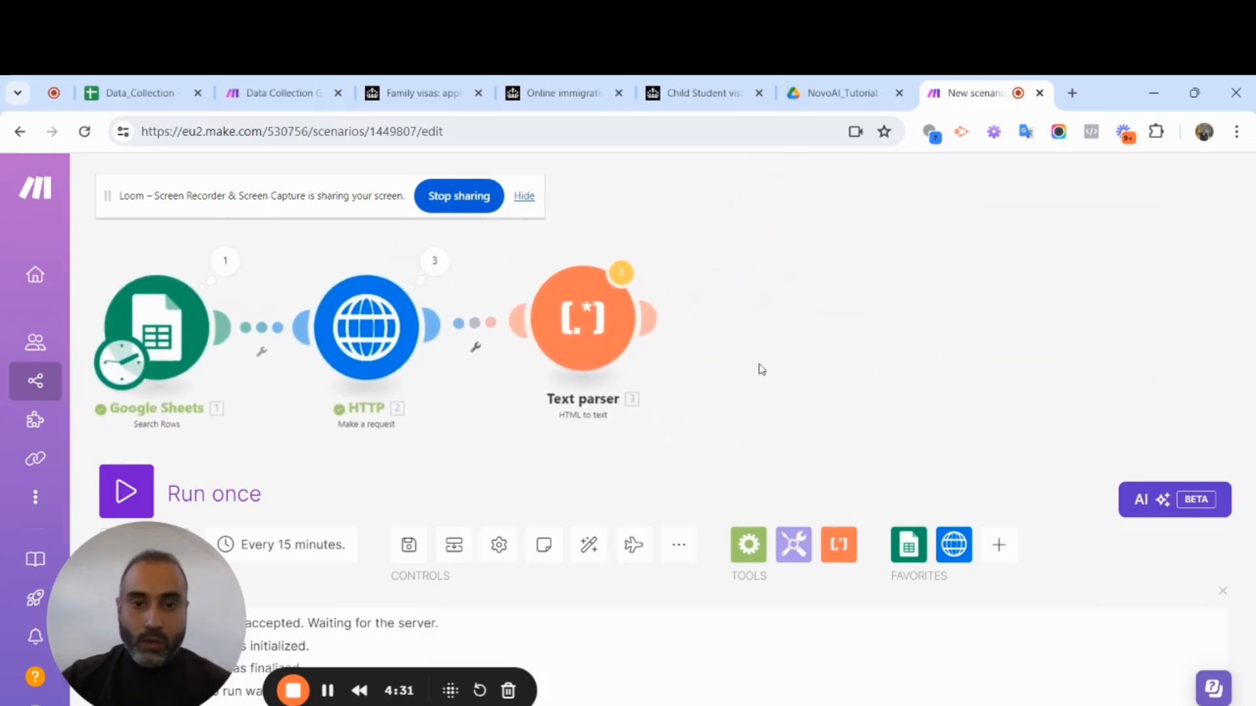
# Run the scenario once despite the warning, look over the Text parser's output for Operations 1 to 3, and close it
pyautogui.click(128, 492)
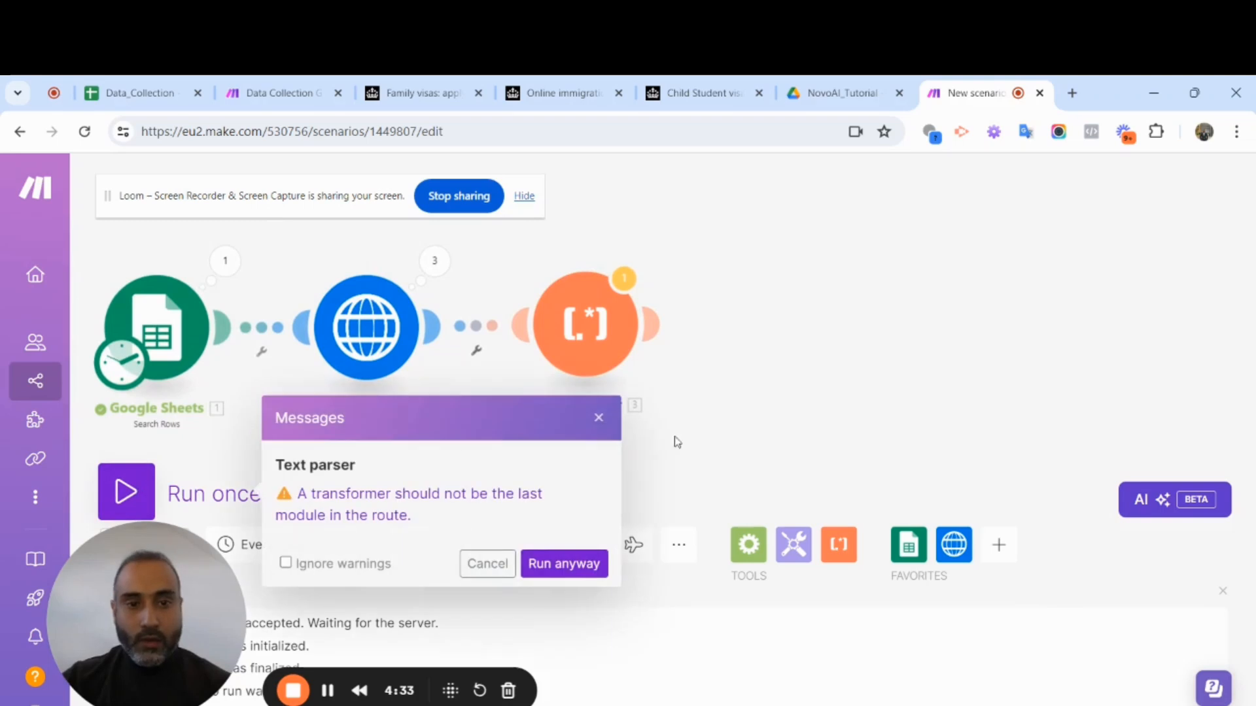
pyautogui.click(568, 562)
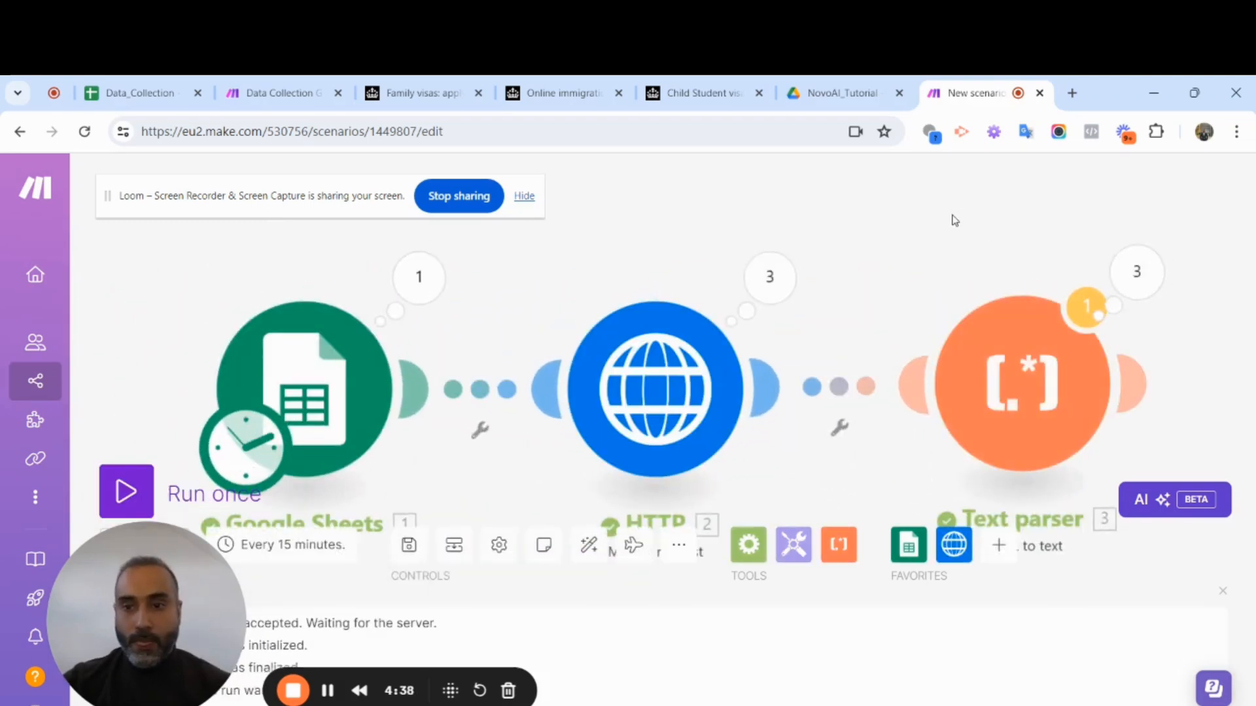
pyautogui.click(613, 240)
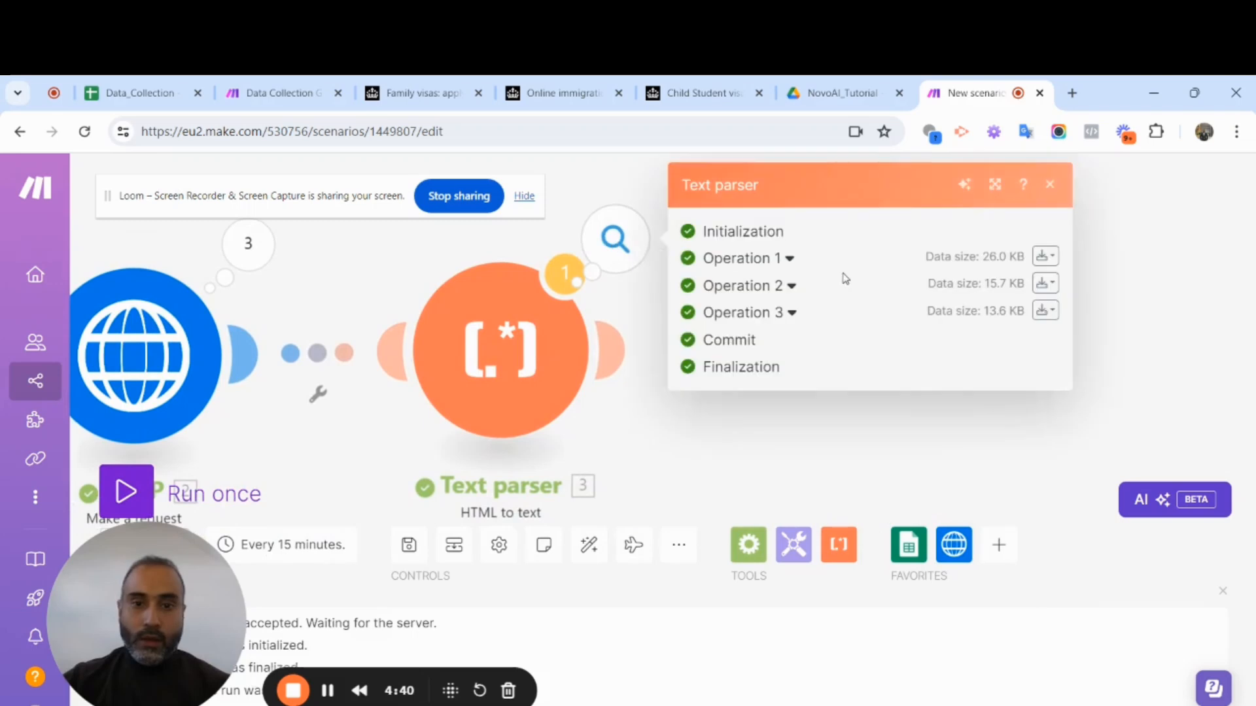
pyautogui.click(778, 261)
pyautogui.click(773, 262)
pyautogui.click(784, 297)
pyautogui.click(790, 285)
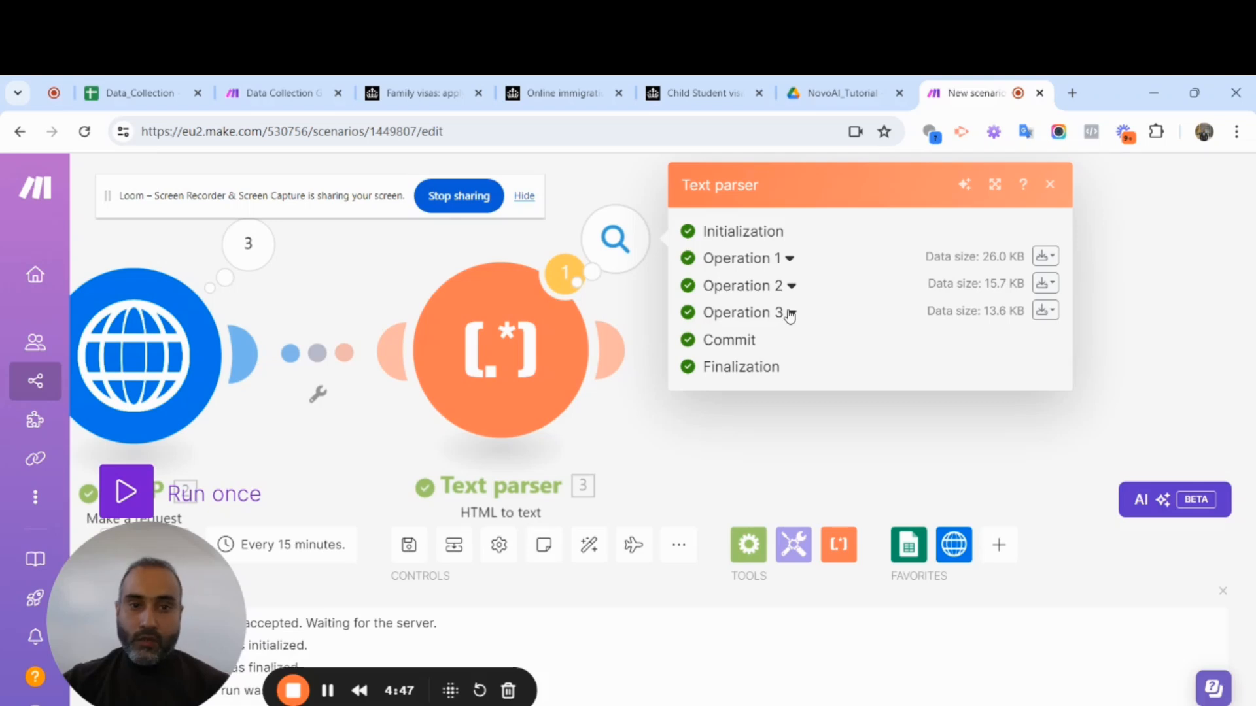
pyautogui.click(1050, 189)
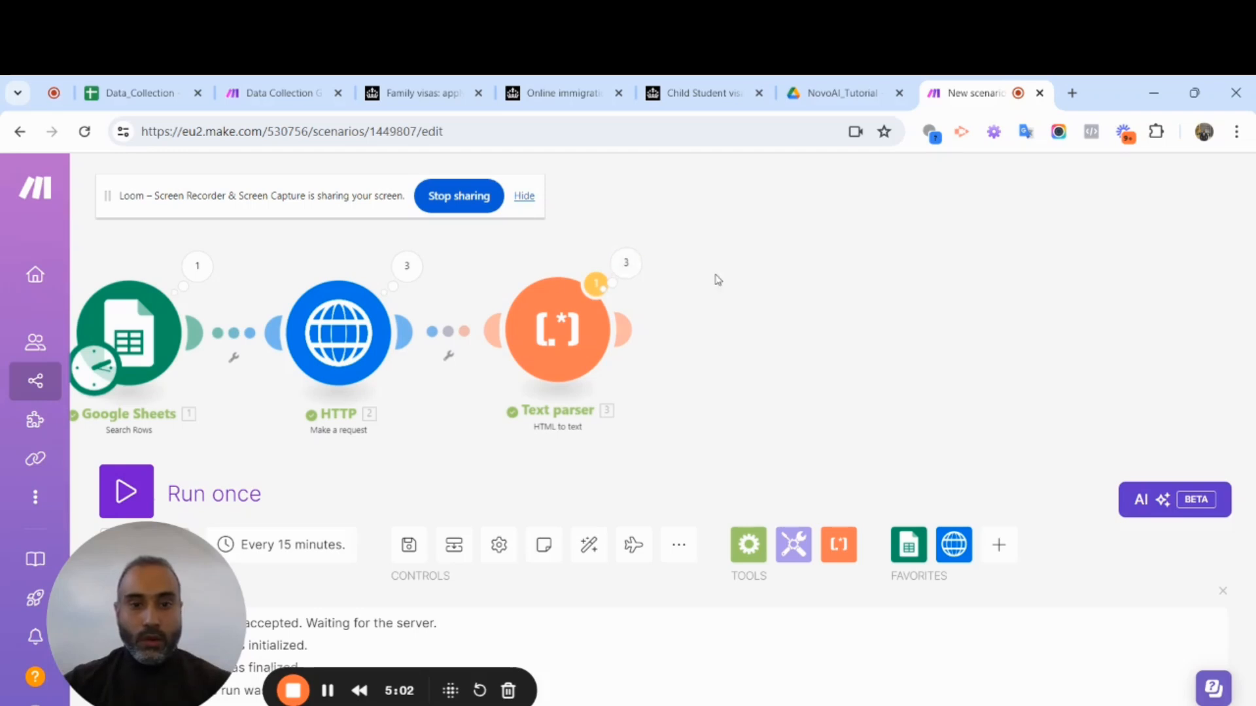
# Reopen the Text parser's output and examine the input and output bundles of Operation 1
pyautogui.scroll(-3, 766, 316)
pyautogui.moveTo(774, 352); pyautogui.dragTo(775, 326)
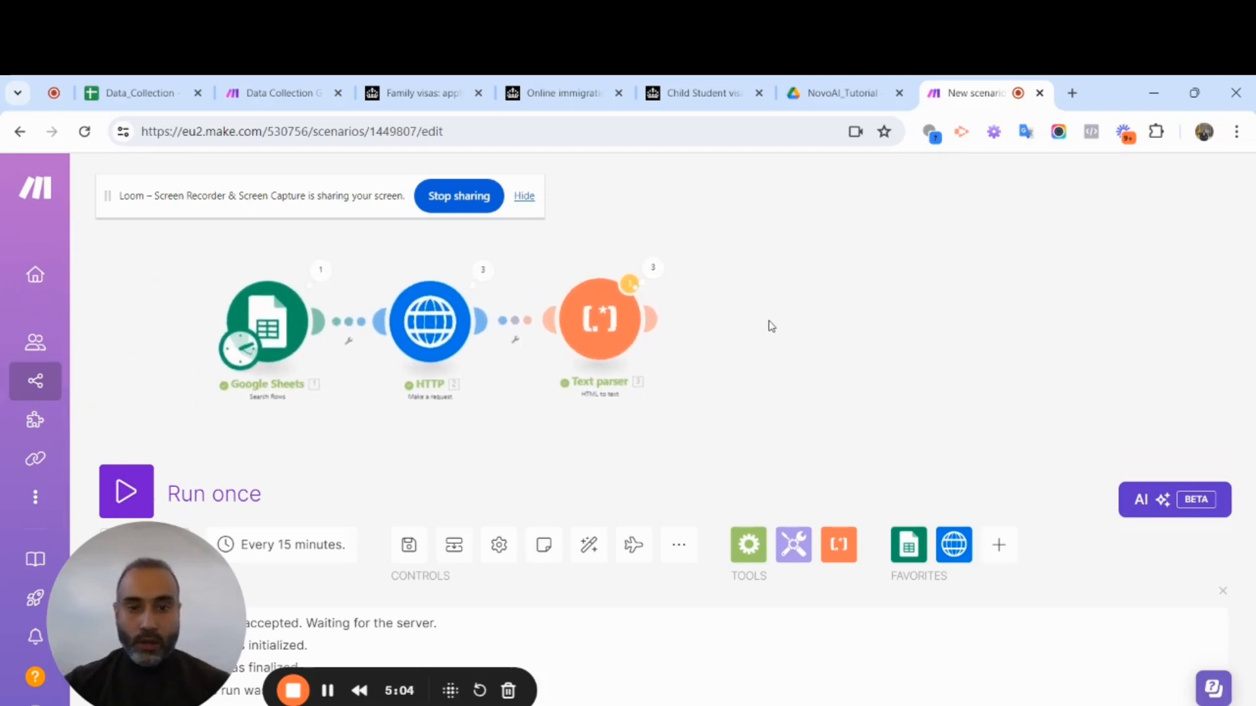
pyautogui.scroll(1, 771, 331)
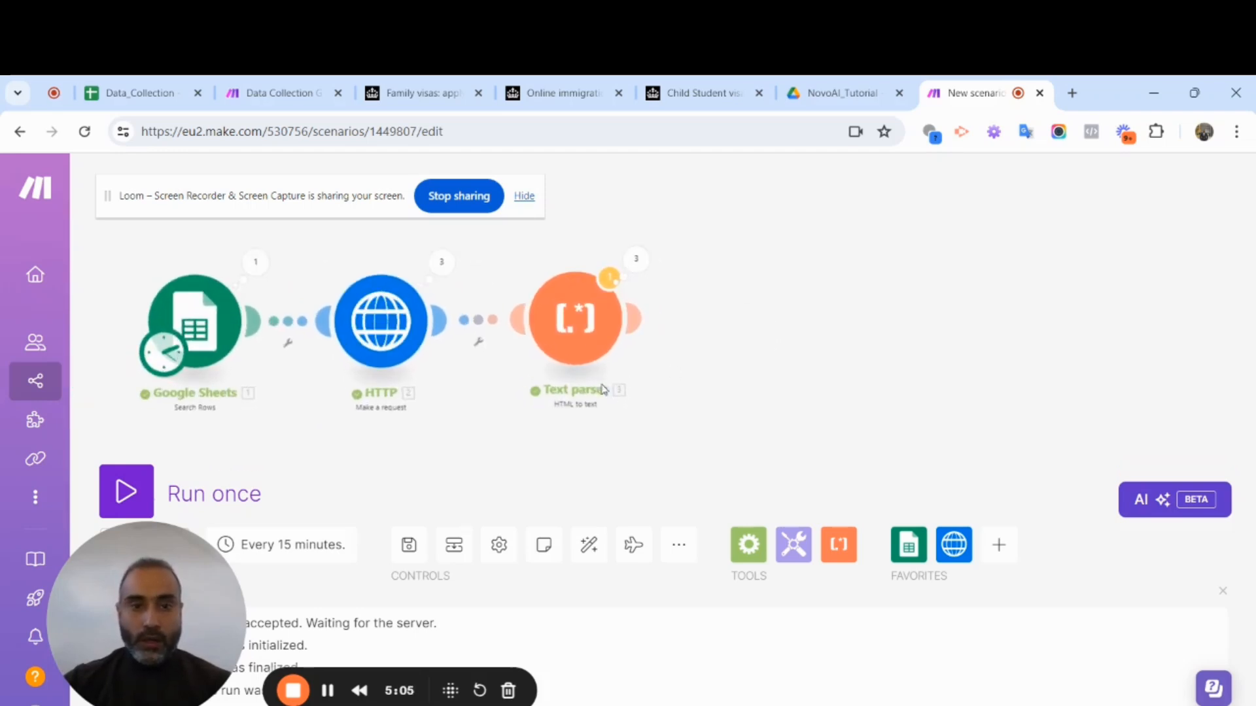
pyautogui.click(637, 262)
pyautogui.click(746, 271)
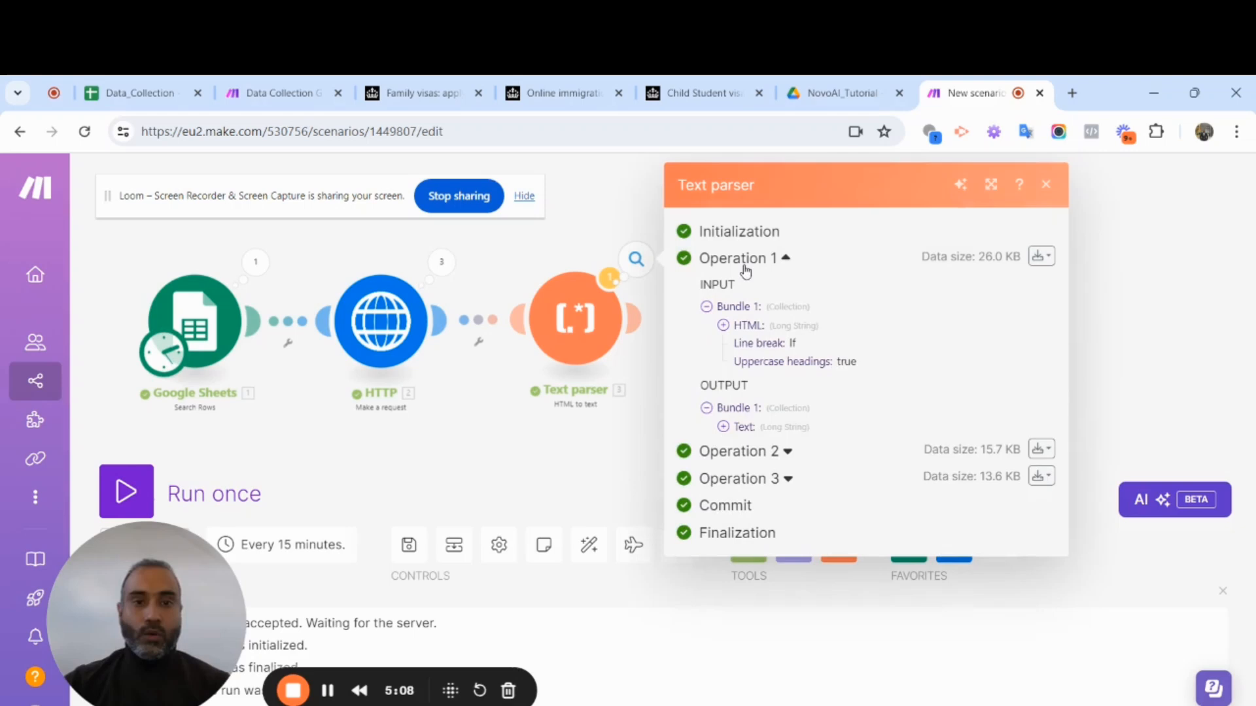
# Check Content cells C2 to C4 in the Data_Collection sheet, then return to the Make scenario and close the Text parser output
pyautogui.click(155, 99)
pyautogui.click(657, 446)
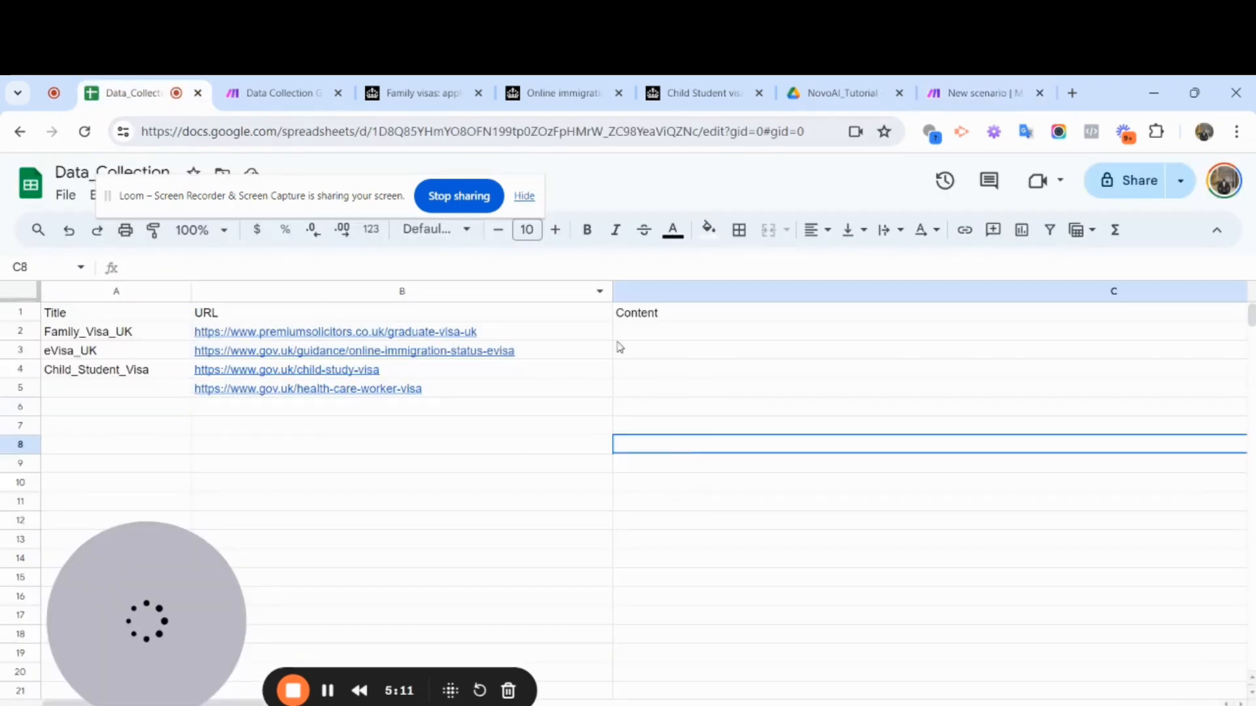
pyautogui.click(654, 335)
pyautogui.press('Down')
pyautogui.press('Down')
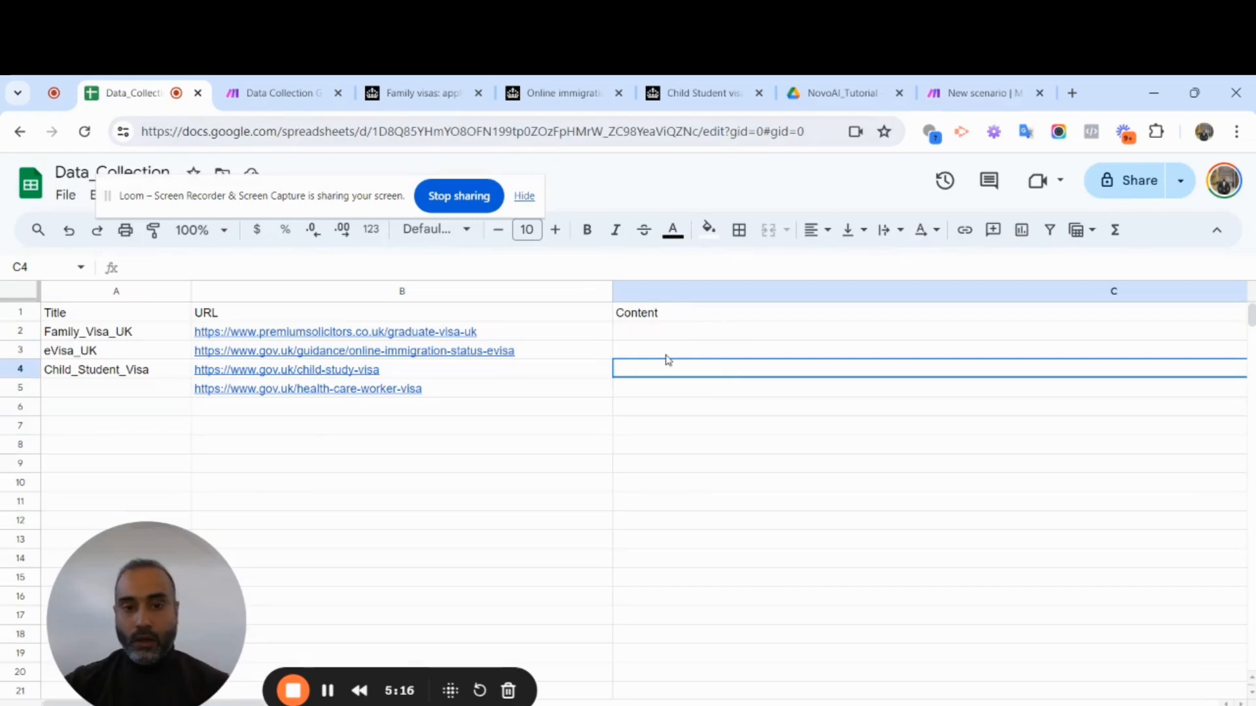
pyautogui.click(968, 93)
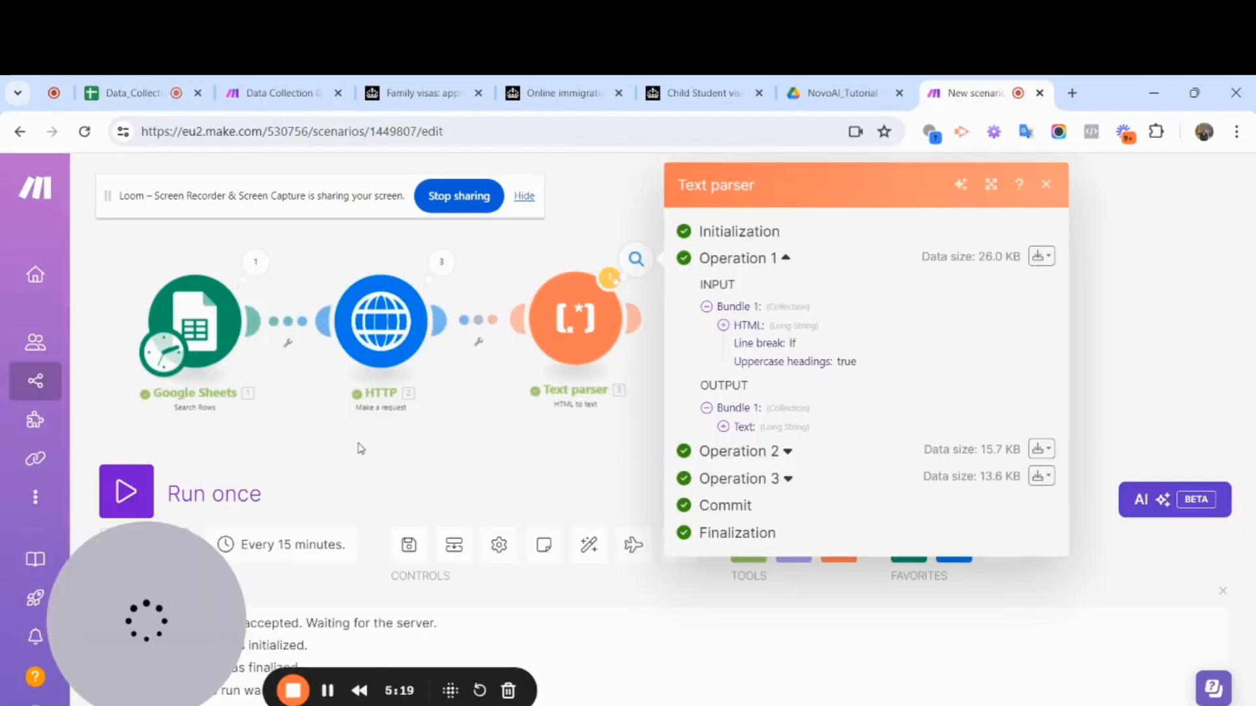
pyautogui.click(635, 255)
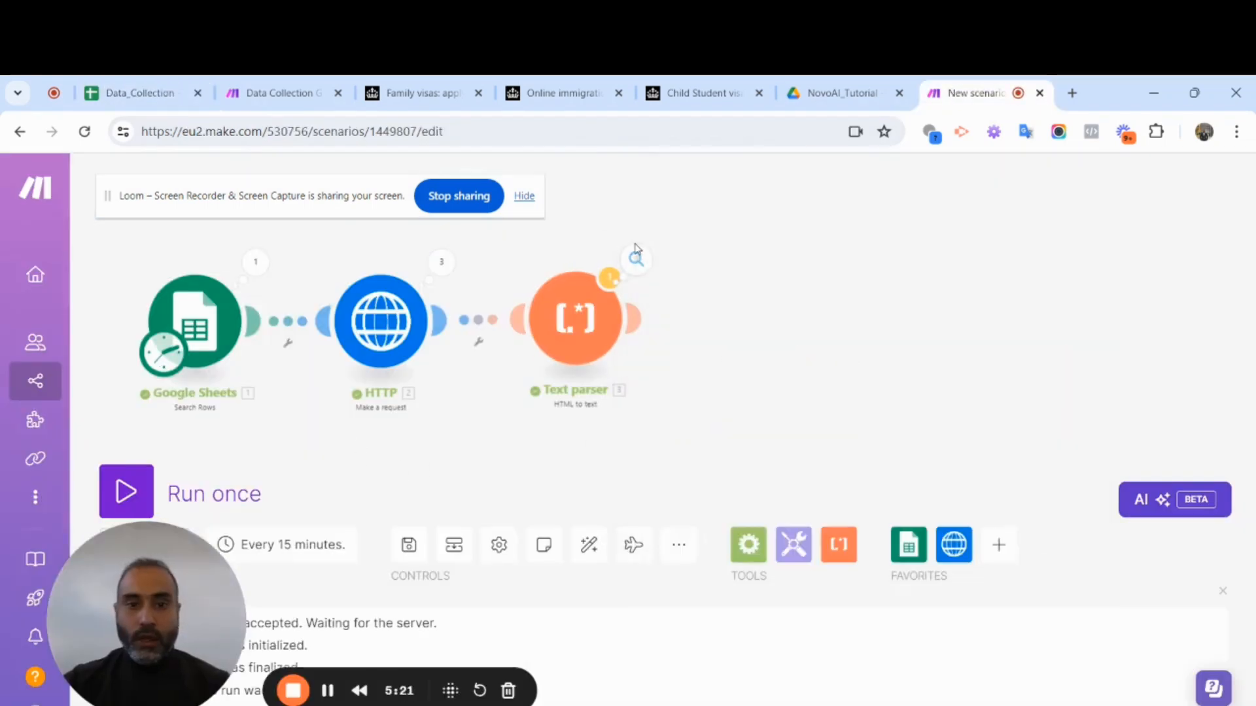
# Add a Google Sheets Update a Row module after the Text parser module
pyautogui.click(637, 322)
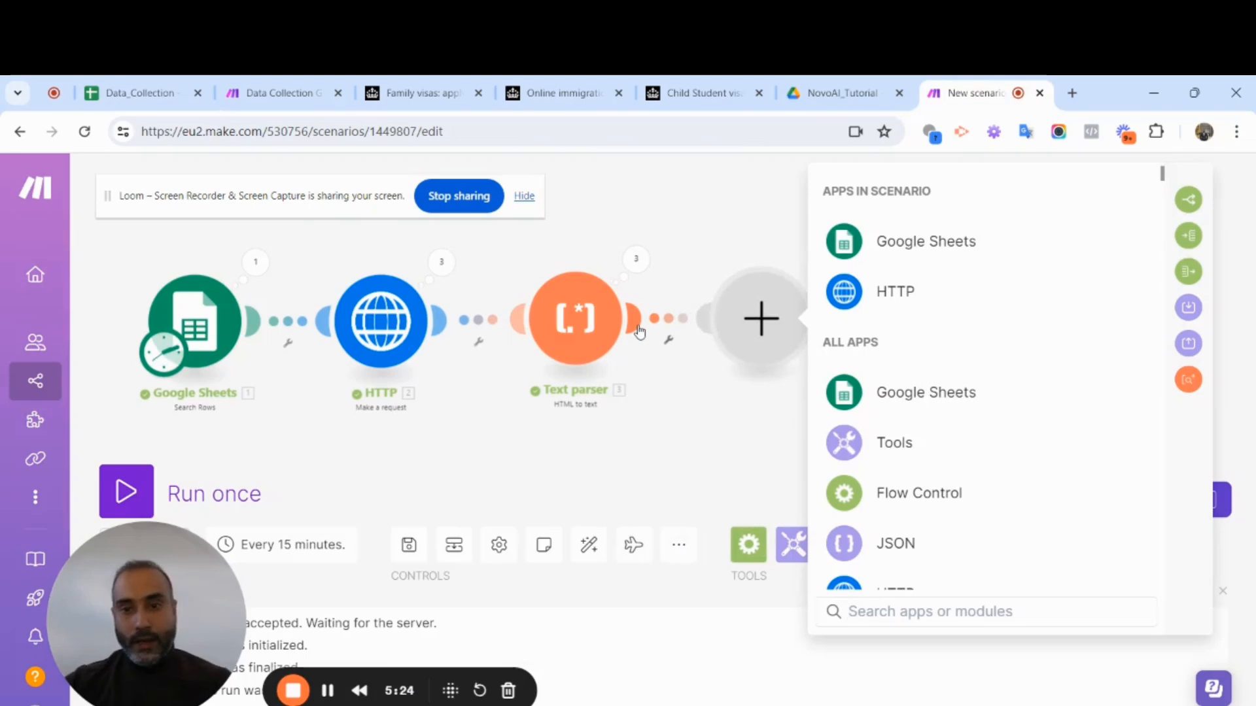
pyautogui.click(908, 252)
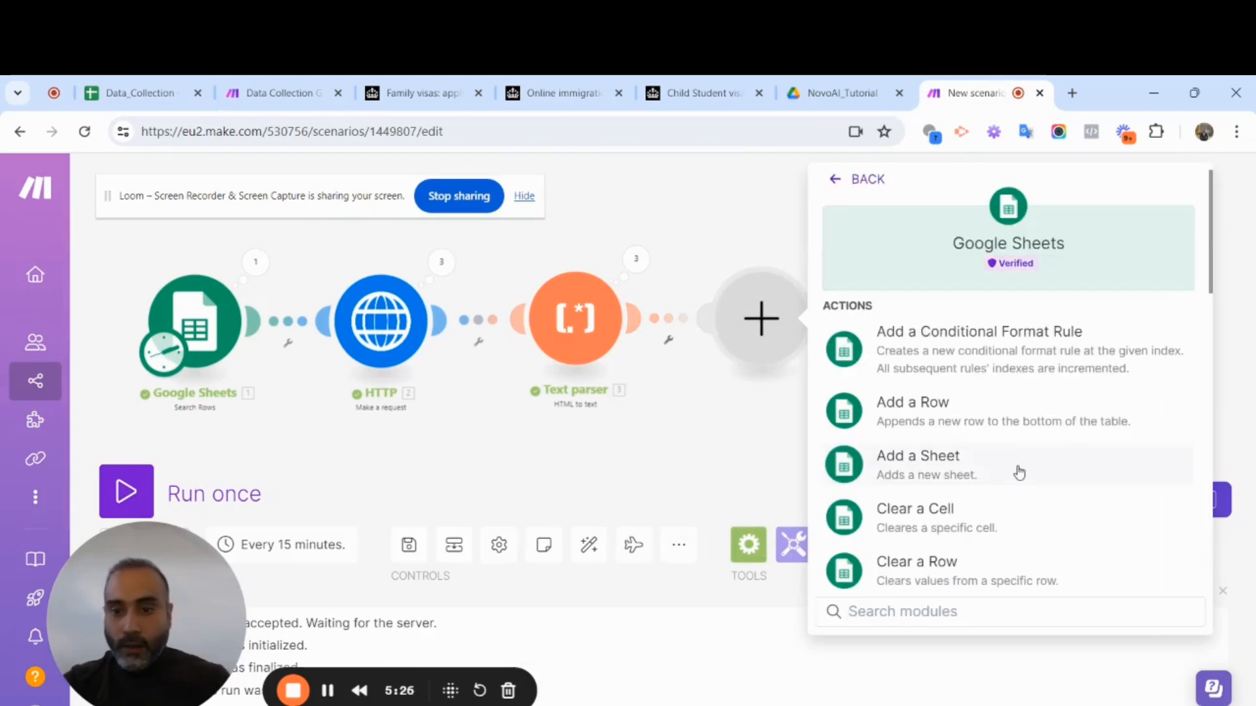
pyautogui.scroll(-3, 1019, 473)
pyautogui.scroll(2, 1023, 469)
pyautogui.scroll(-6, 1026, 448)
pyautogui.scroll(-3, 998, 482)
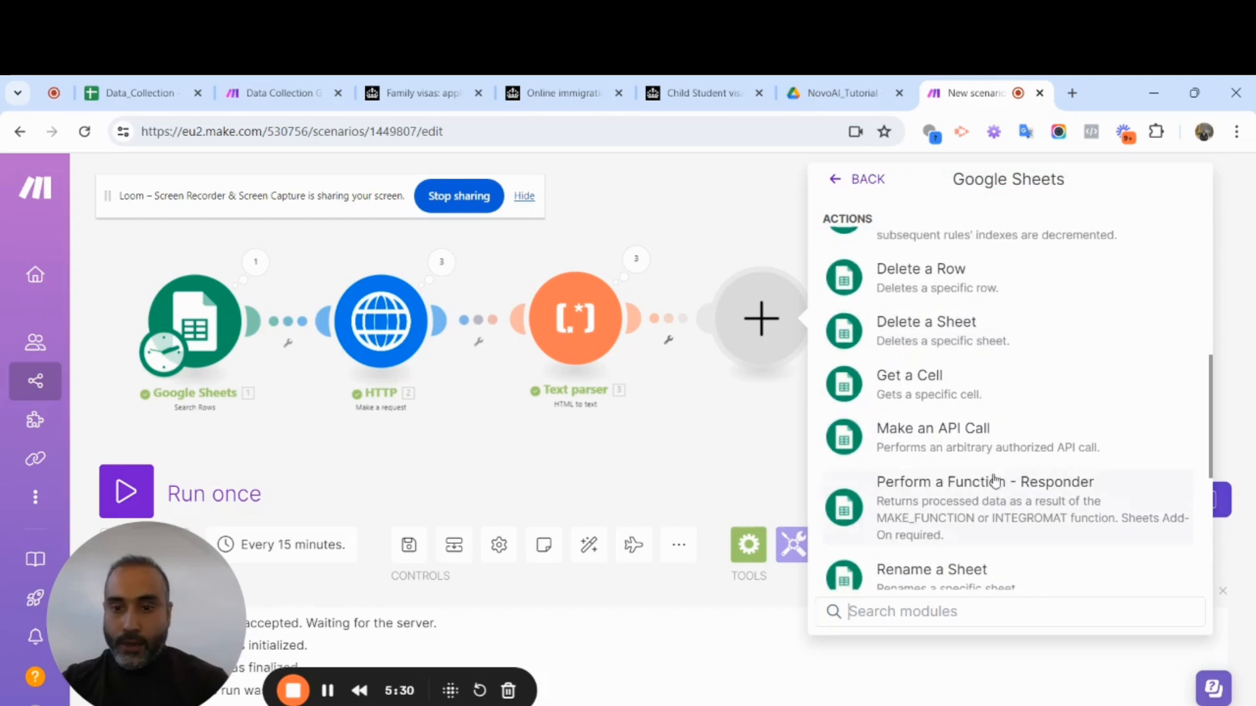
pyautogui.write('upda')
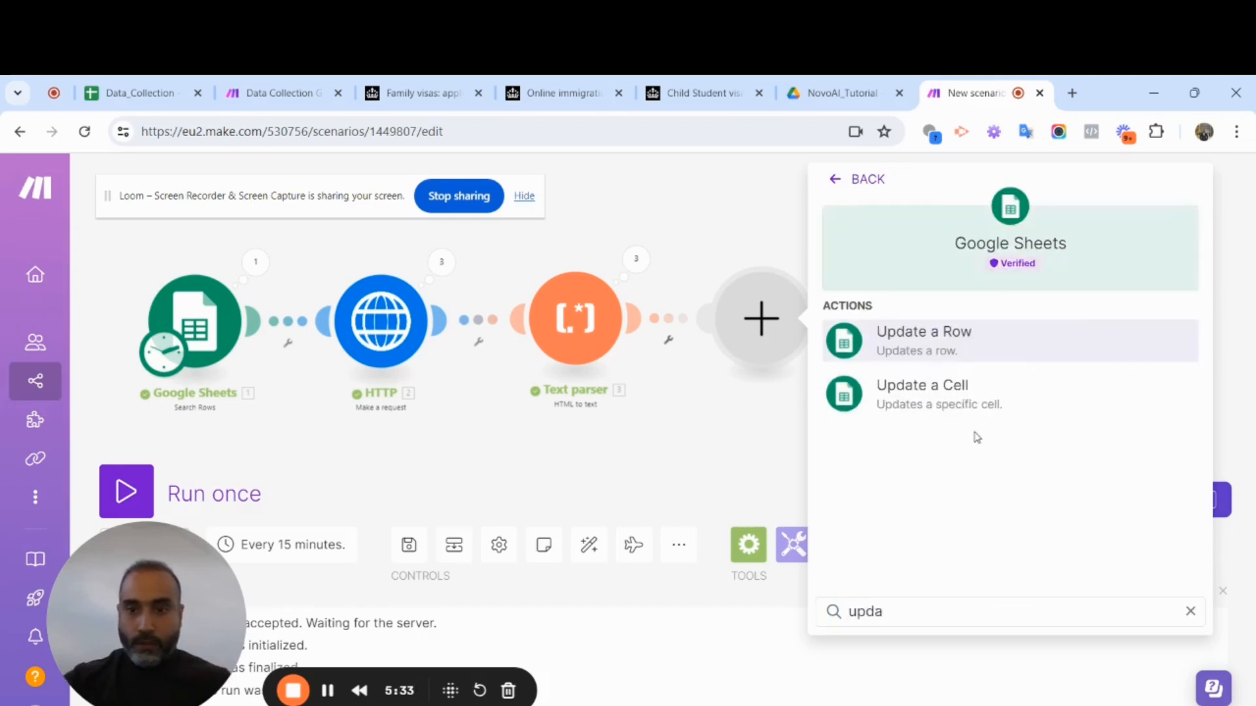
pyautogui.click(945, 349)
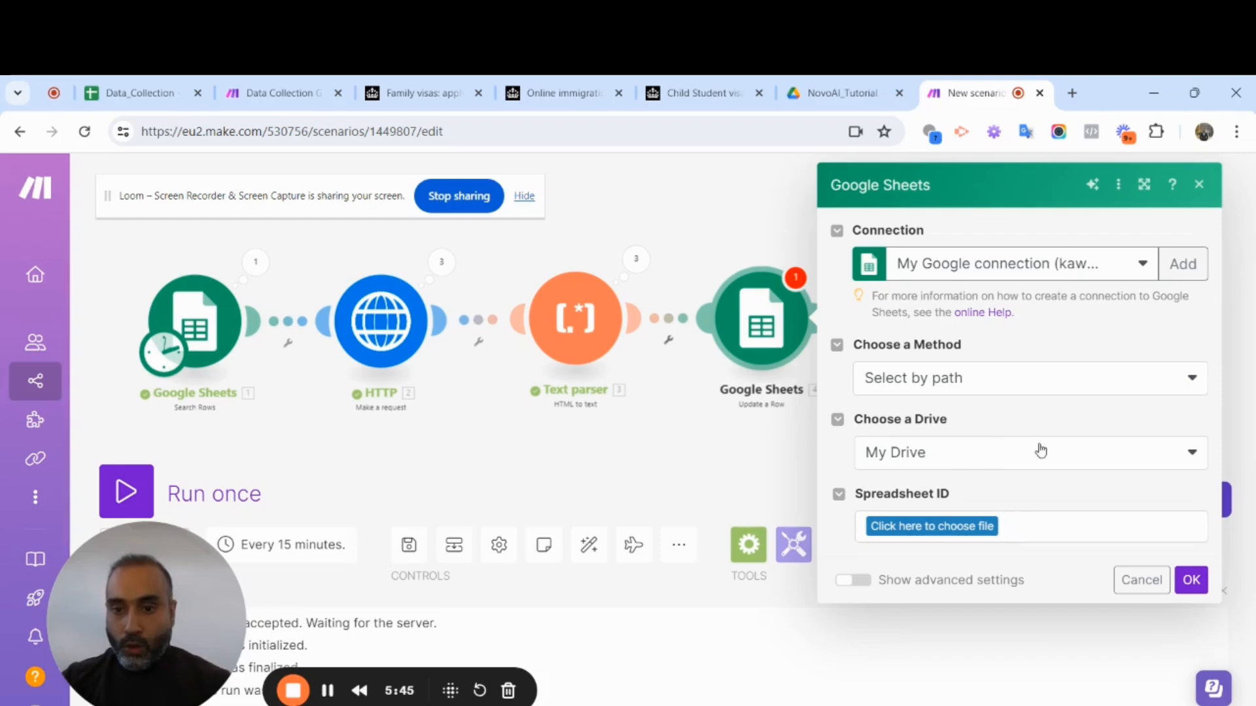
pyautogui.click(954, 538)
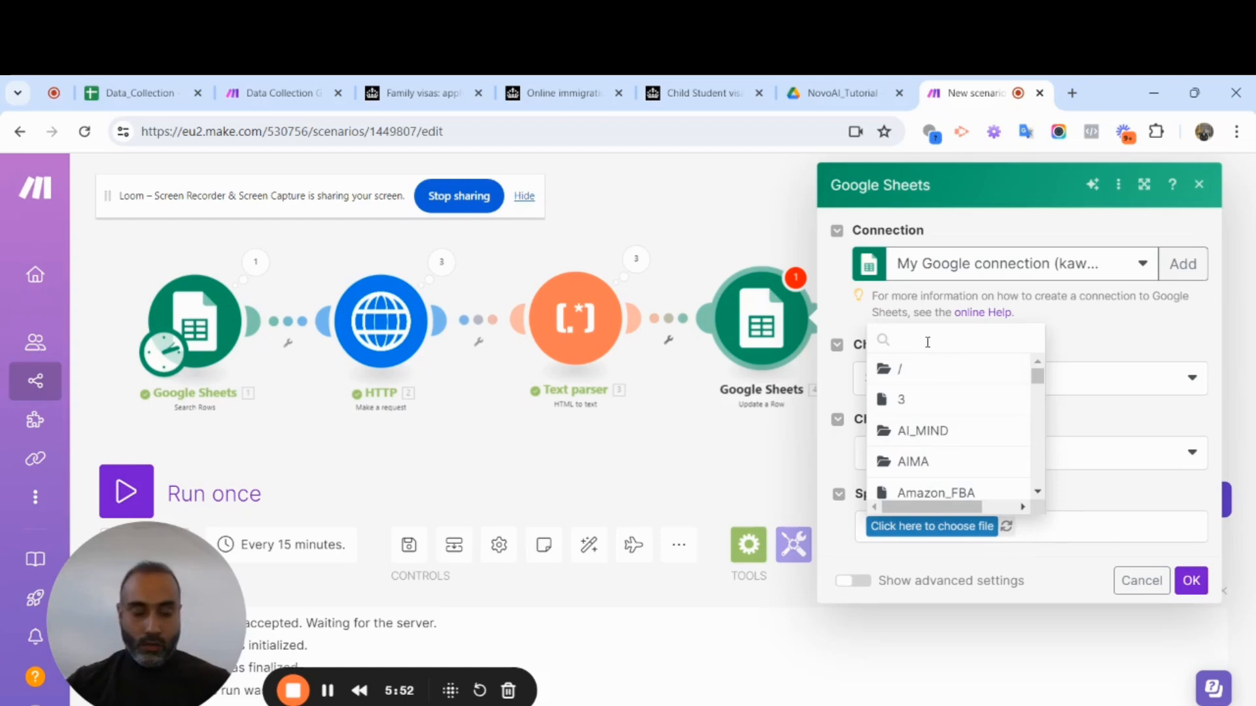
pyautogui.write('dta')
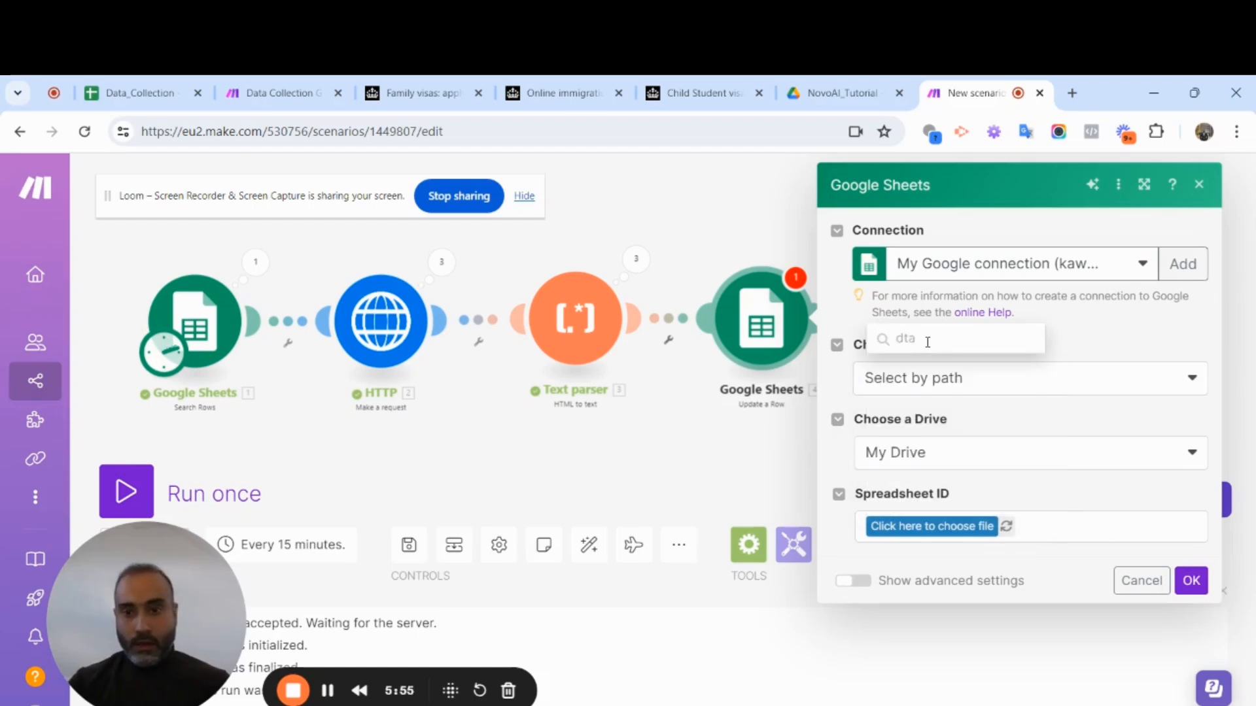
pyautogui.press('BackSpace')
pyautogui.press('BackSpace')
pyautogui.press('BackSpace')
pyautogui.click(1103, 325)
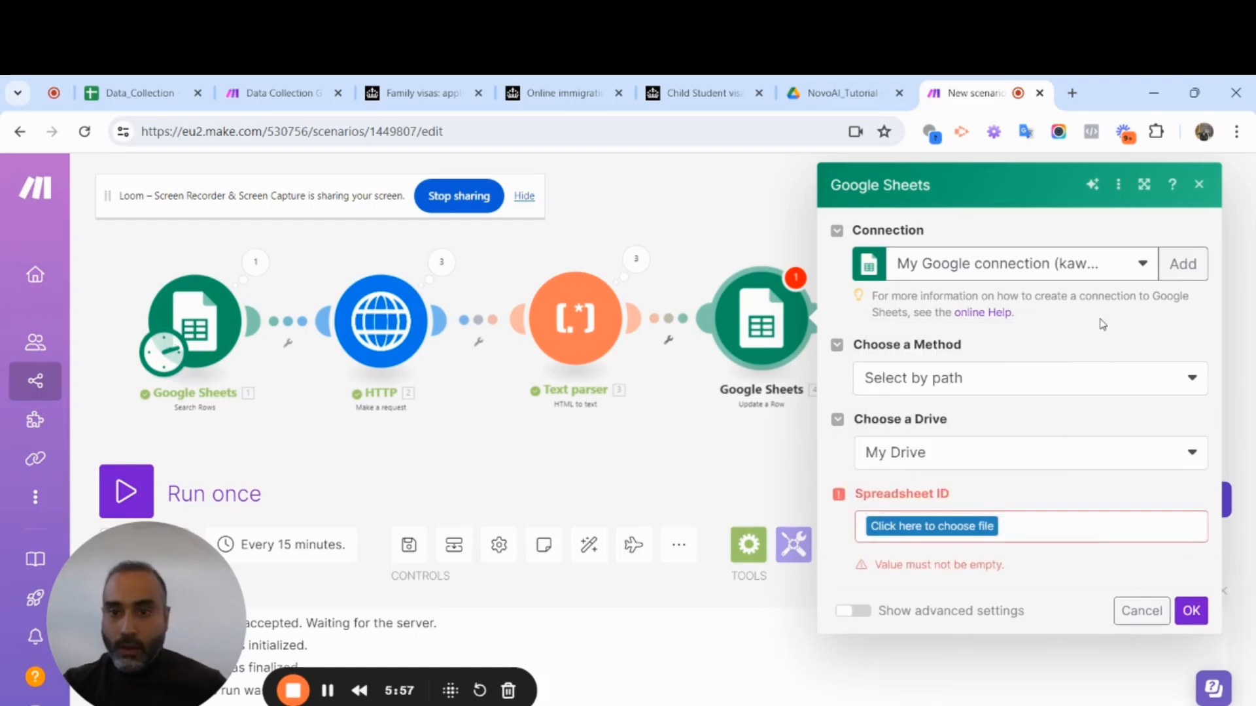
pyautogui.click(960, 529)
pyautogui.click(1103, 411)
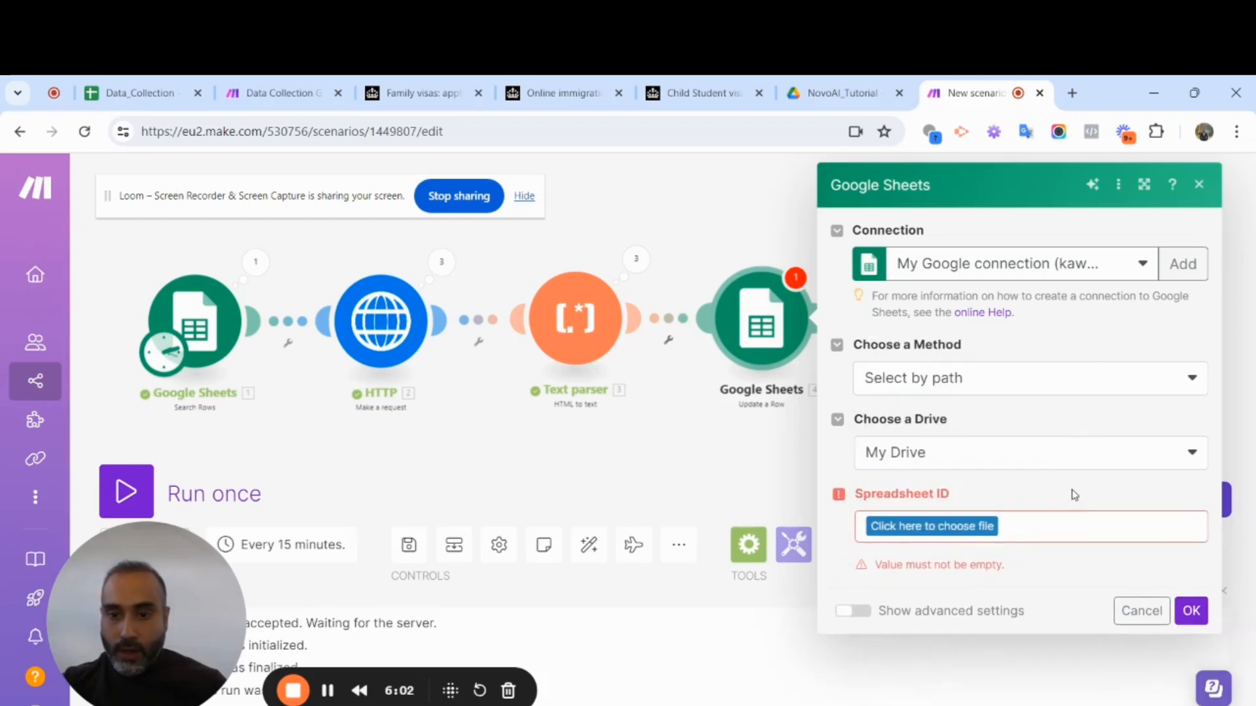
# Choose the Data_Collection spreadsheet and its Sheet1 as the target of the Update a Row module
pyautogui.click(965, 527)
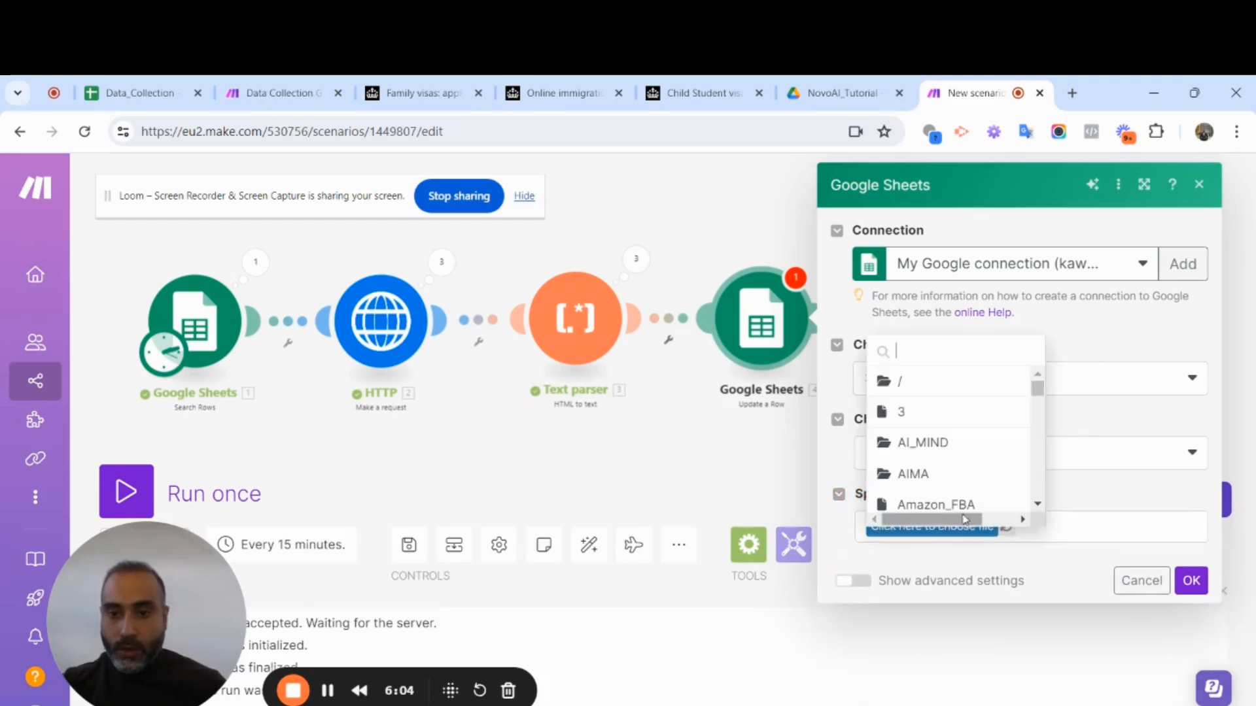
pyautogui.write('data')
pyautogui.click(944, 430)
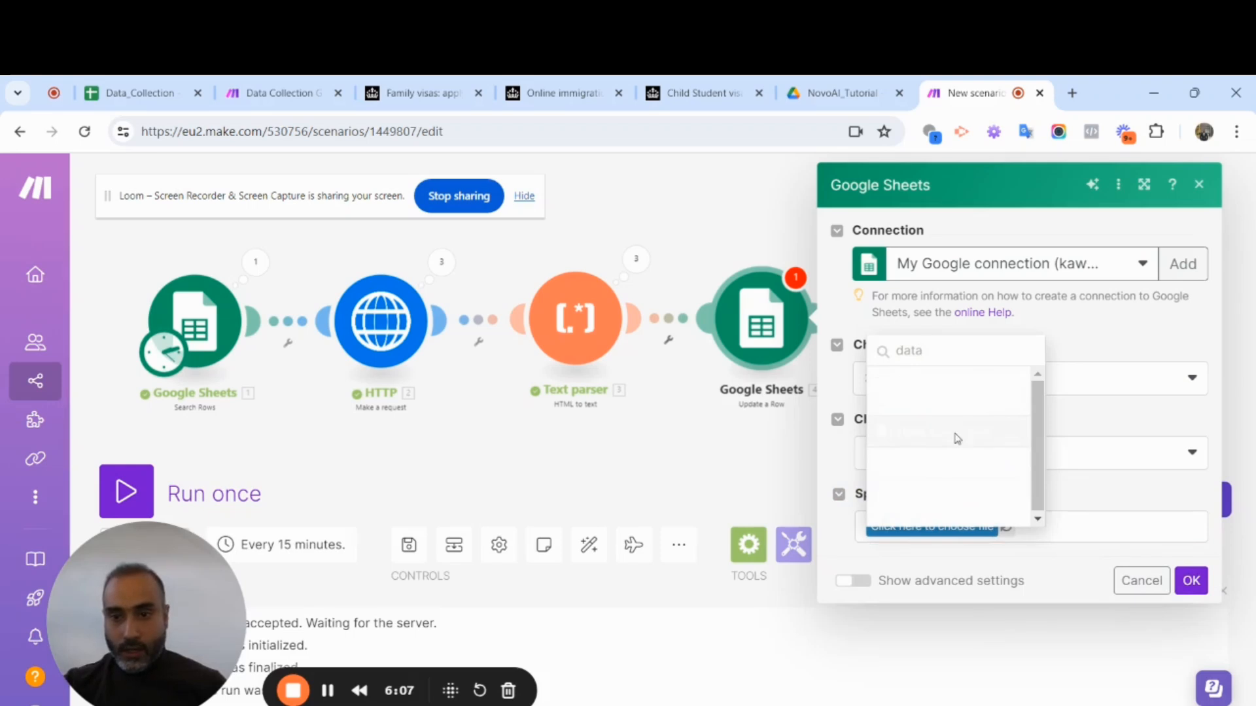
pyautogui.moveTo(1015, 192); pyautogui.dragTo(924, 200)
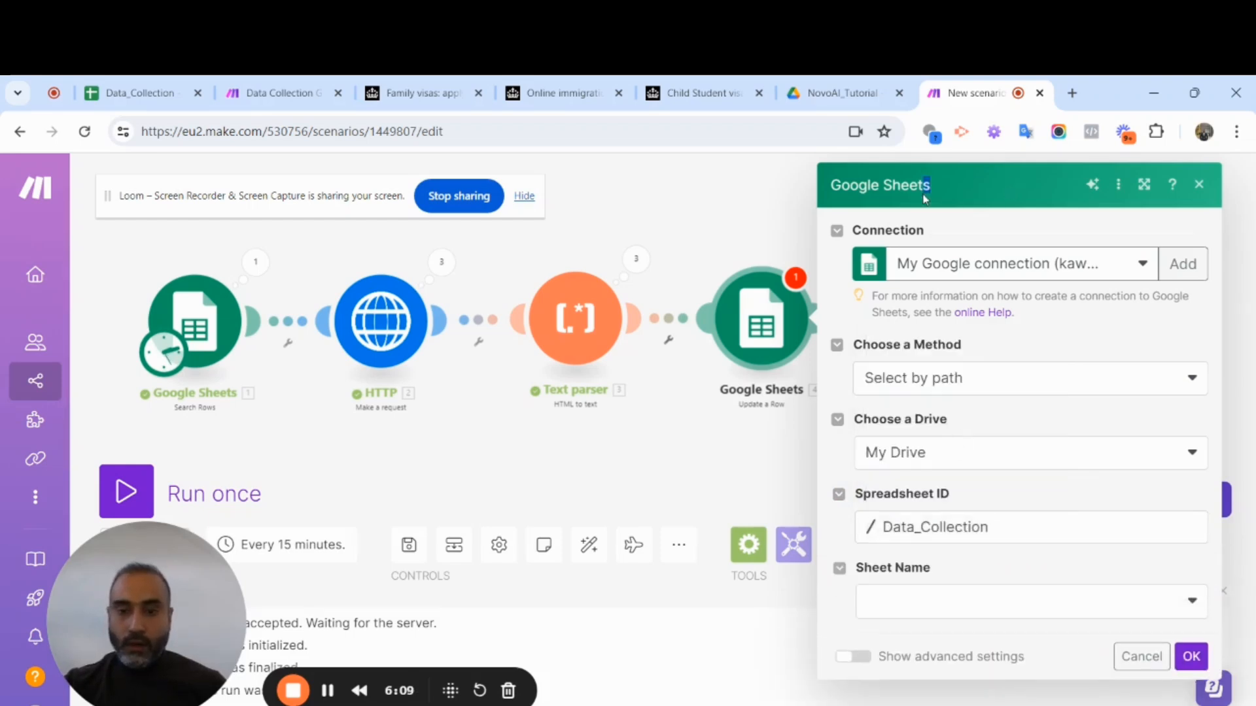
pyautogui.click(1013, 592)
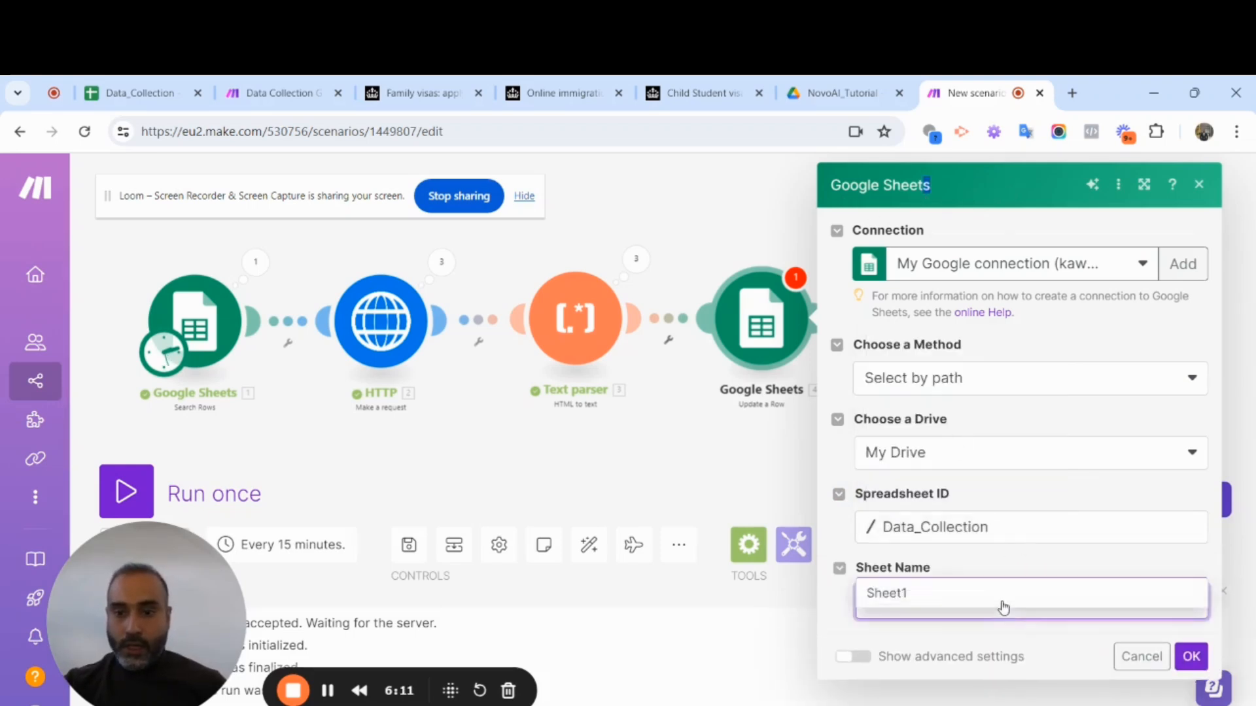
pyautogui.click(944, 600)
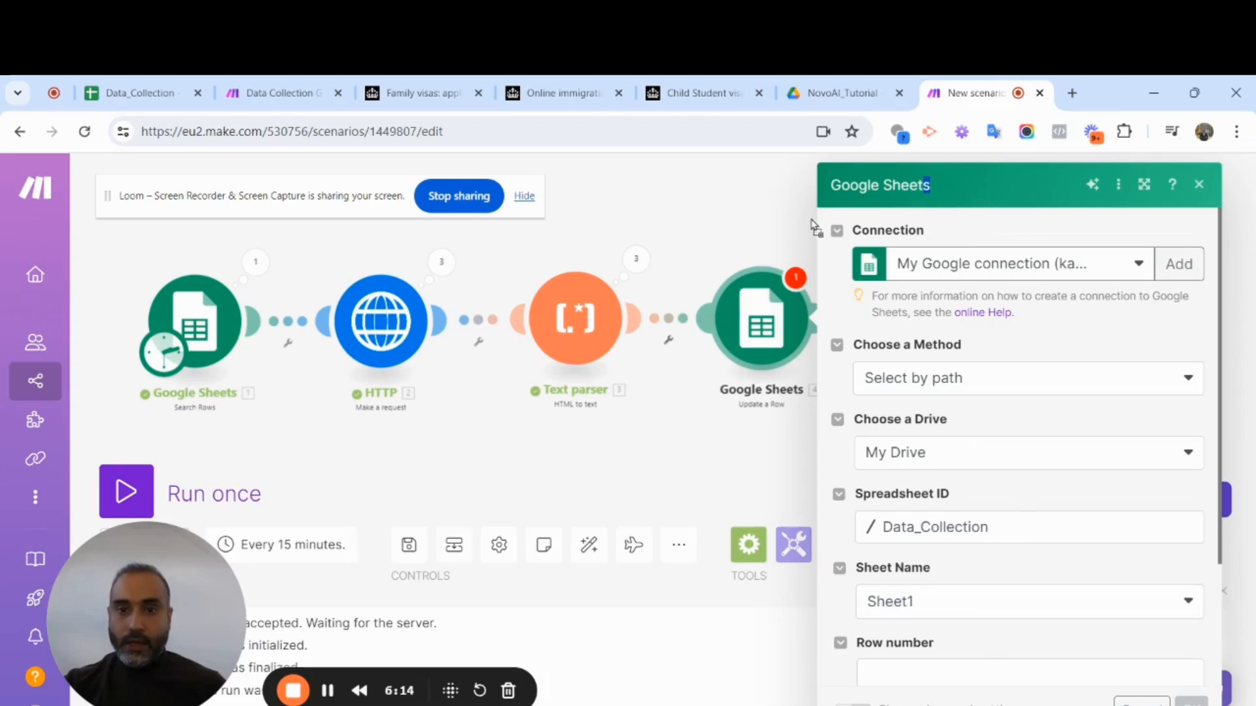
# Map the Update a Row module's row number to Row number from the Google Sheets Search Rows module
pyautogui.scroll(-4, 1117, 550)
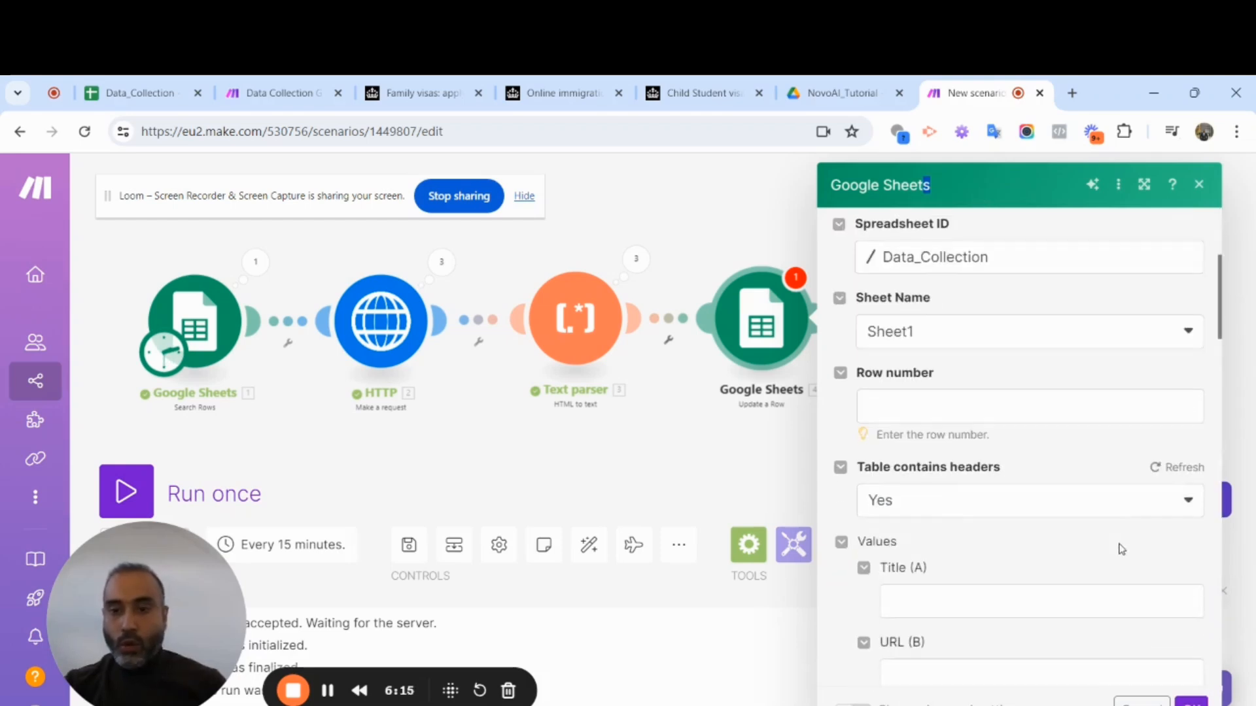
pyautogui.click(915, 404)
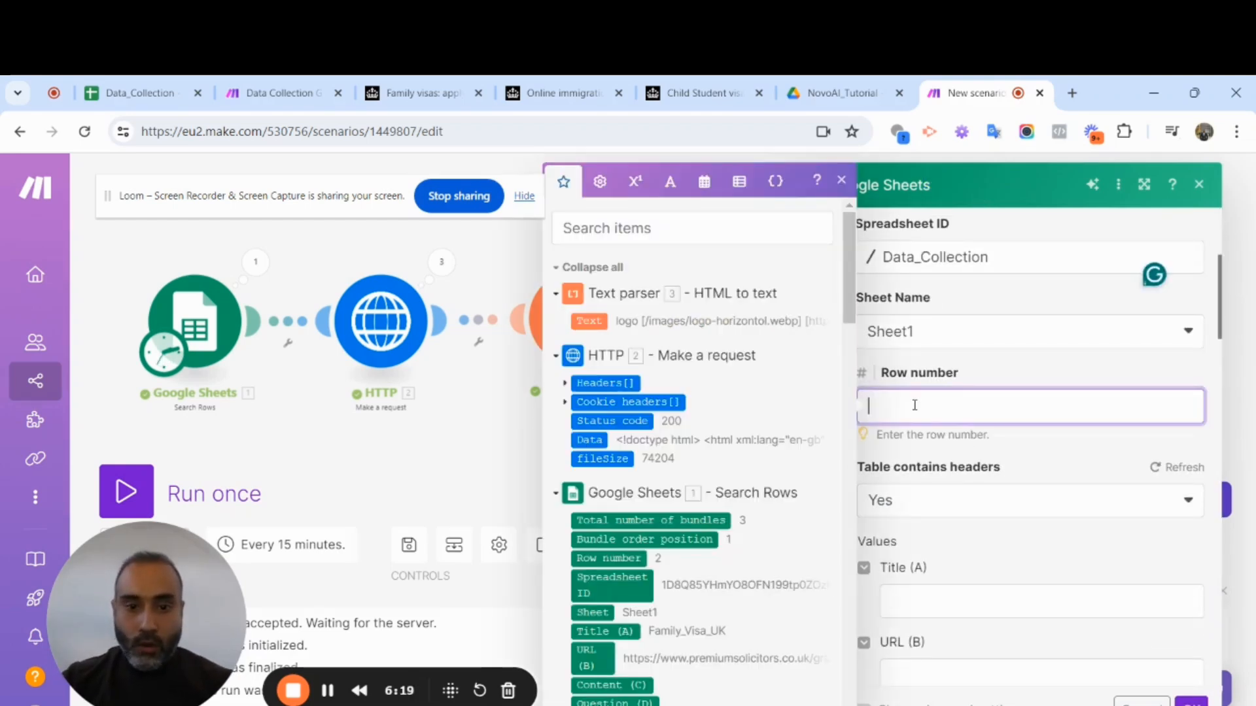
pyautogui.click(599, 557)
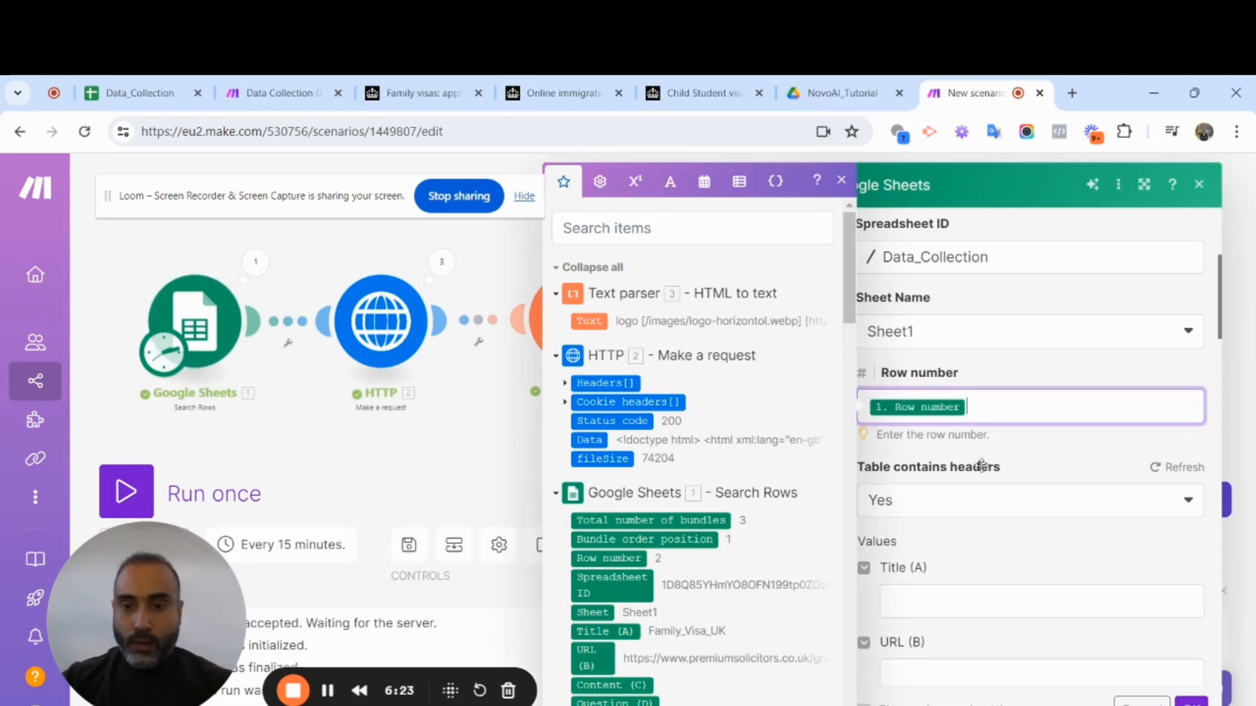
pyautogui.click(1080, 441)
pyautogui.scroll(-1, 1010, 520)
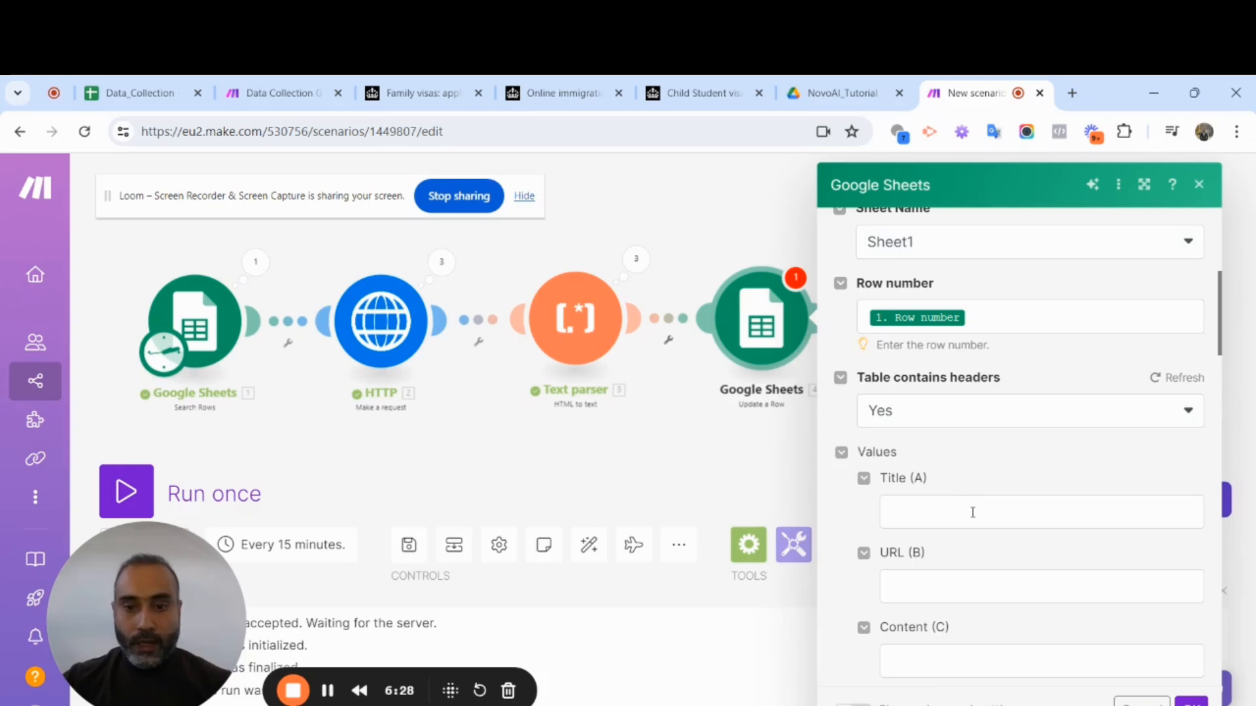
pyautogui.scroll(-1, 973, 517)
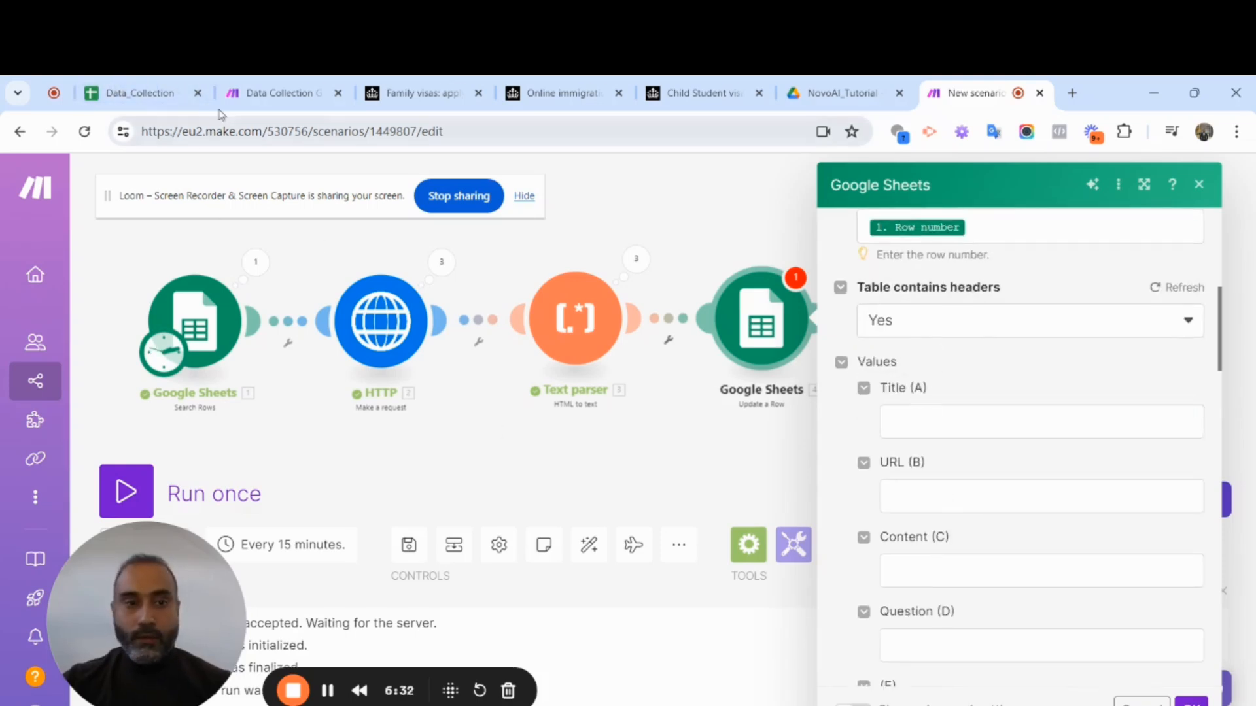
# Review which Data_Collection rows need their Content column filled, rows 2 to 4, and go back to the Make scenario
pyautogui.click(128, 89)
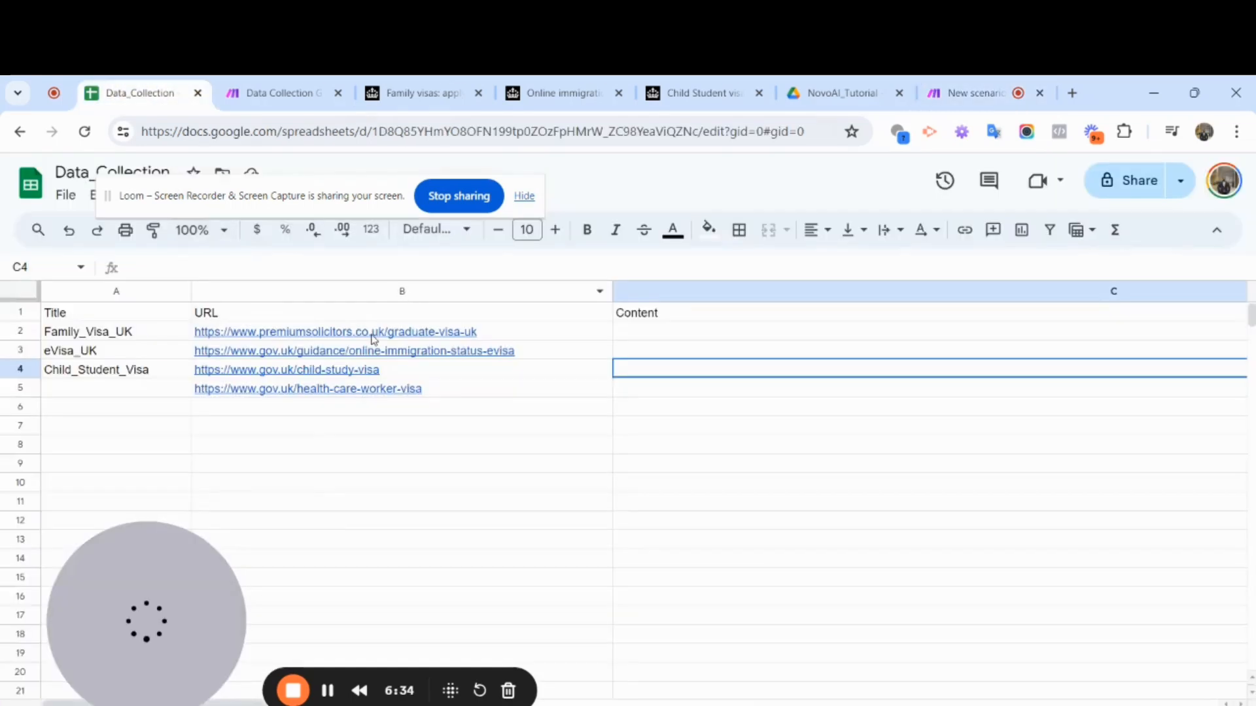
pyautogui.click(664, 334)
pyautogui.press('Down')
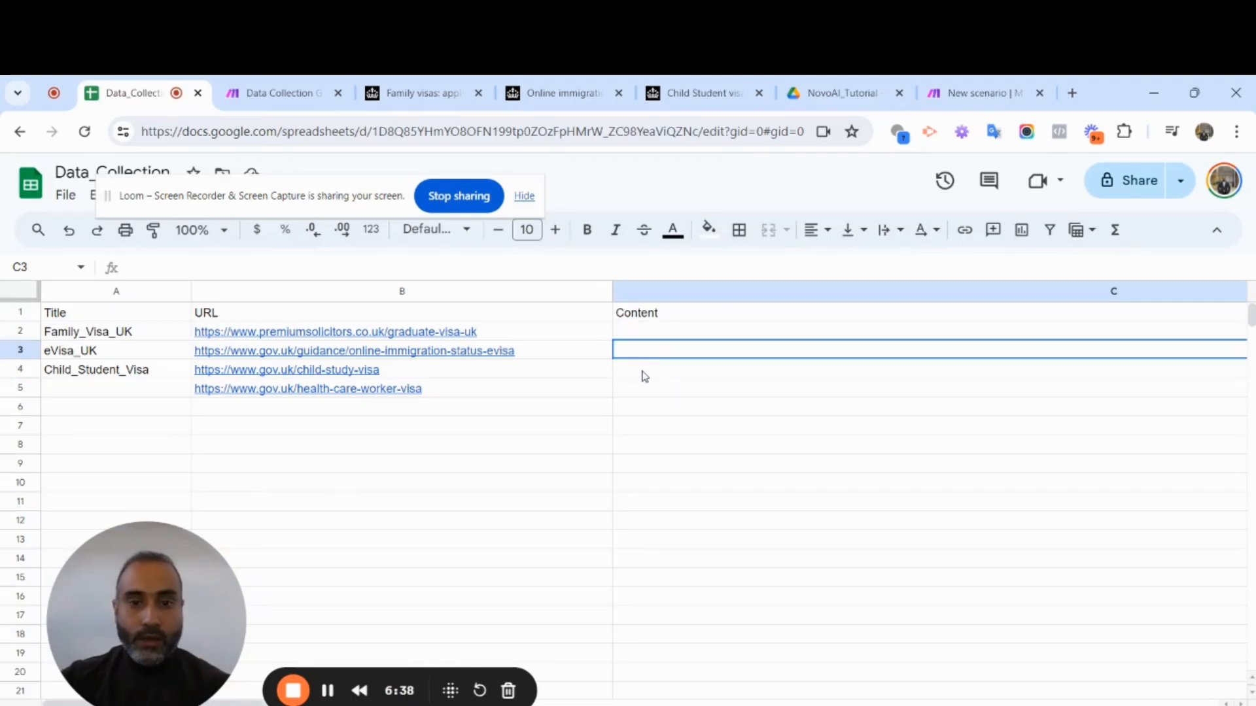
pyautogui.press('Down')
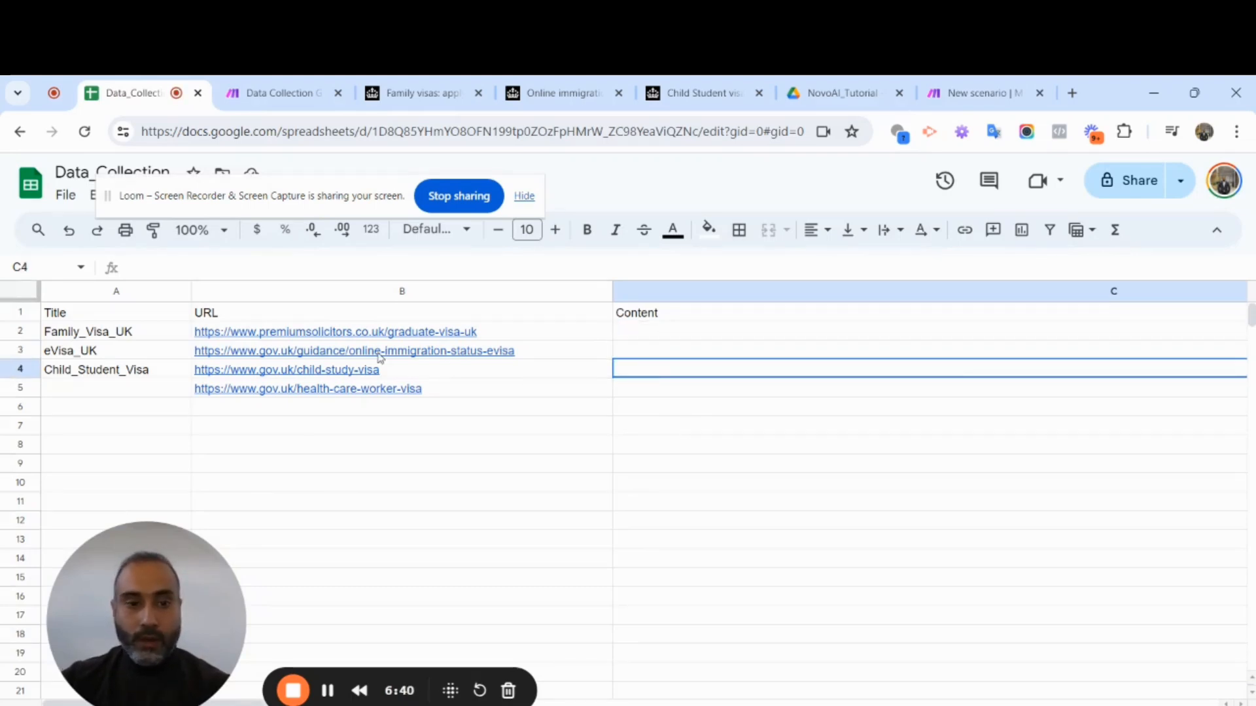
pyautogui.click(971, 95)
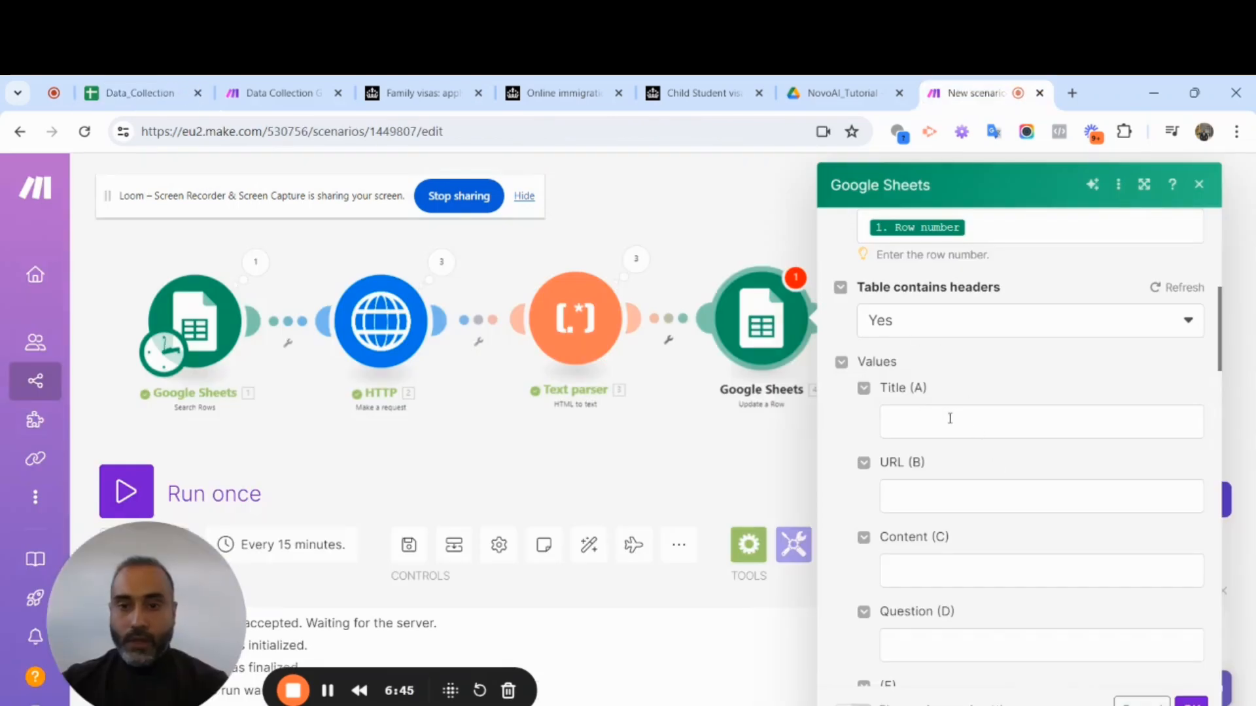
# Map the Update a Row module's Content (C) value to the Text output of the Text parser module and save the scenario
pyautogui.scroll(-1, 964, 558)
pyautogui.click(937, 480)
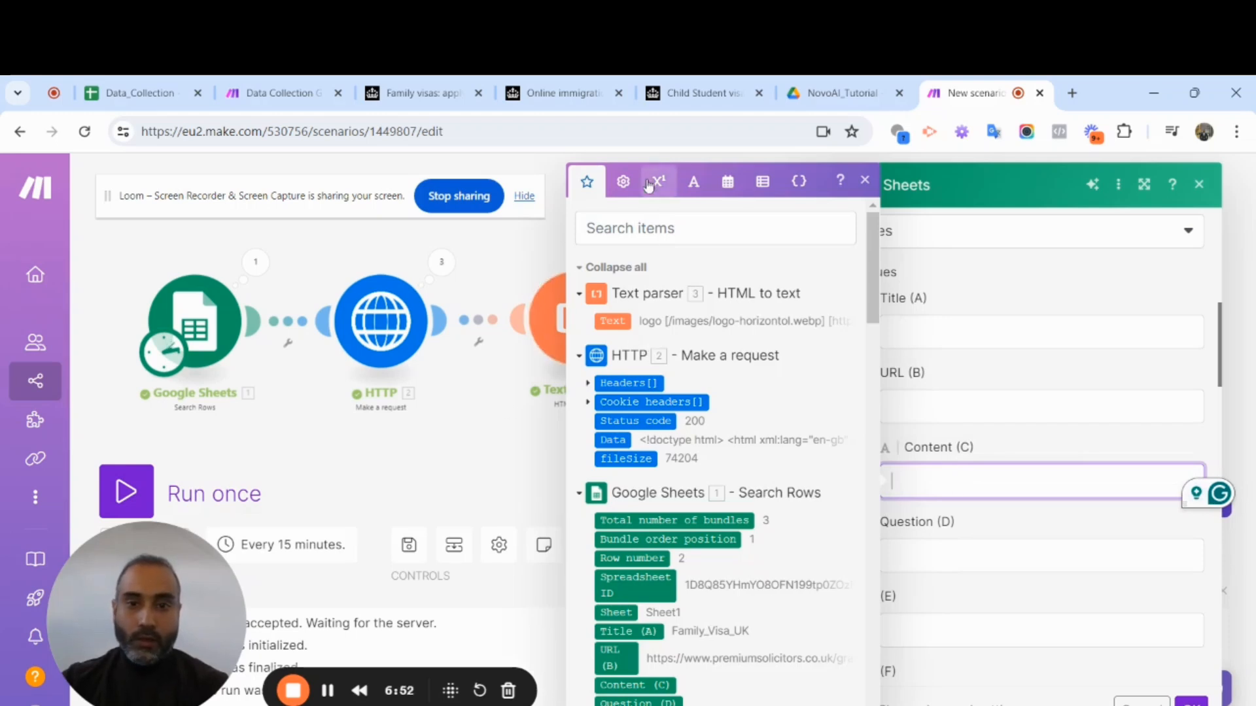
pyautogui.click(524, 432)
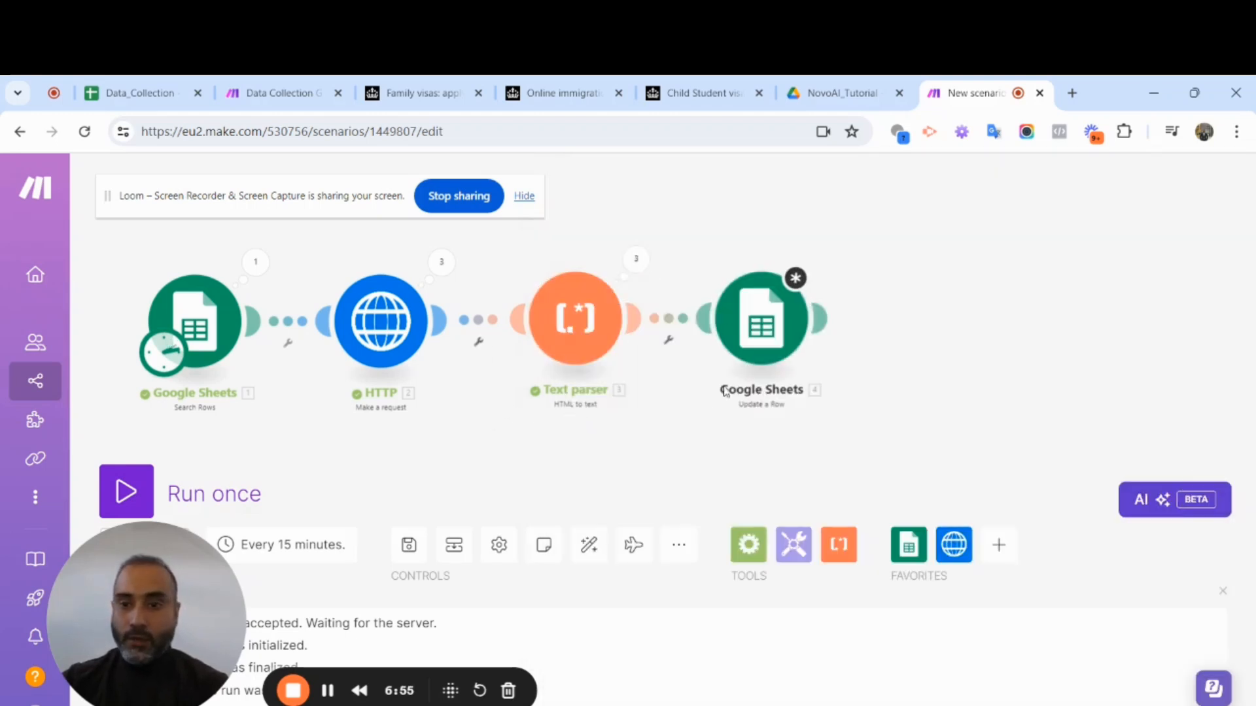
pyautogui.click(739, 324)
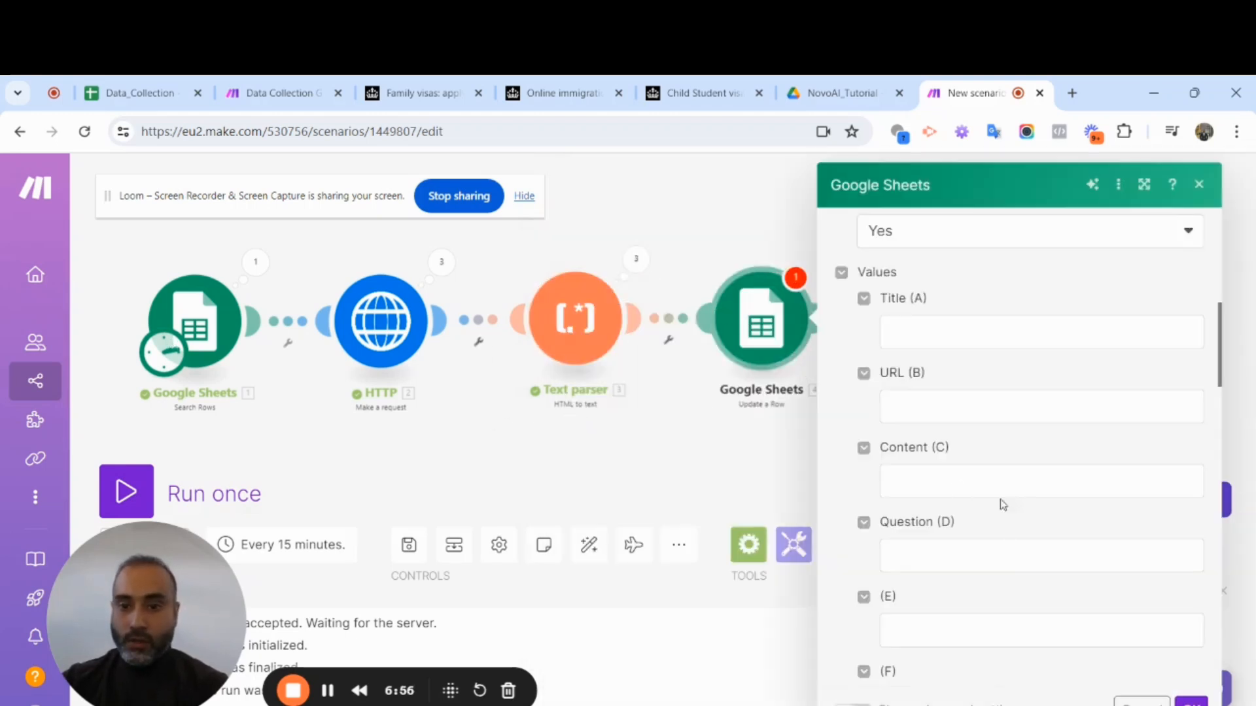
pyautogui.click(949, 481)
pyautogui.click(615, 319)
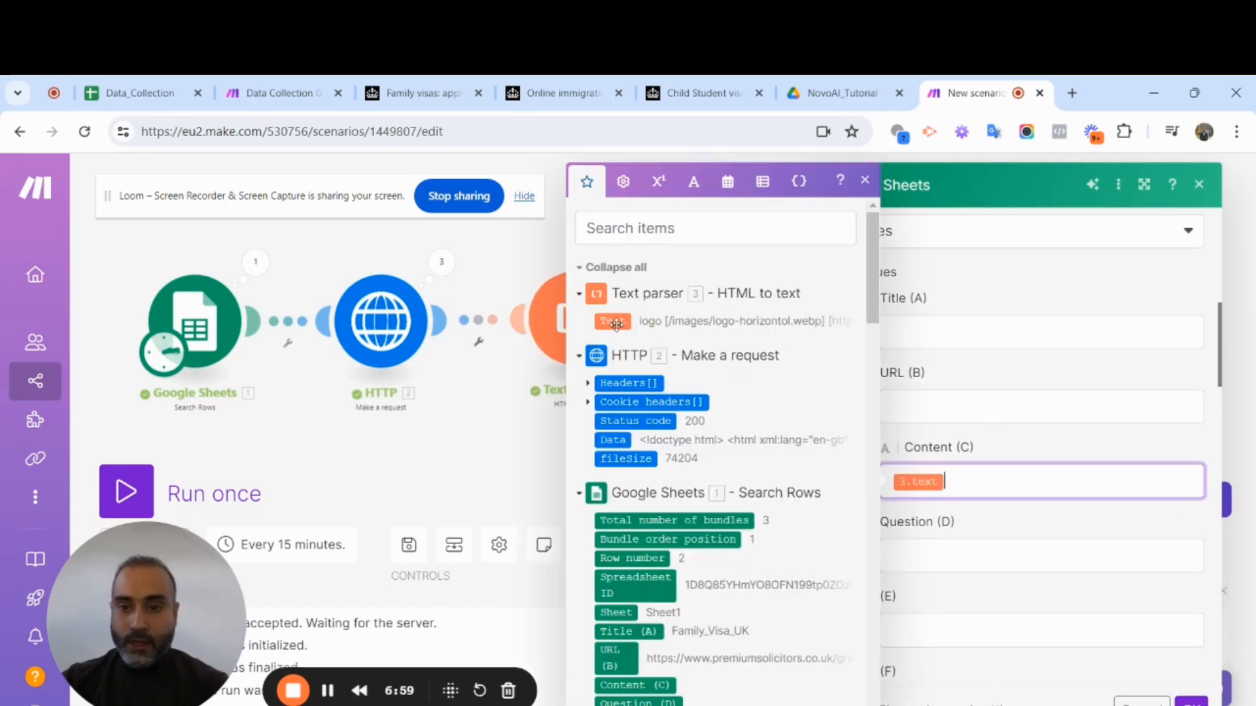
pyautogui.click(988, 204)
pyautogui.scroll(-8, 1040, 365)
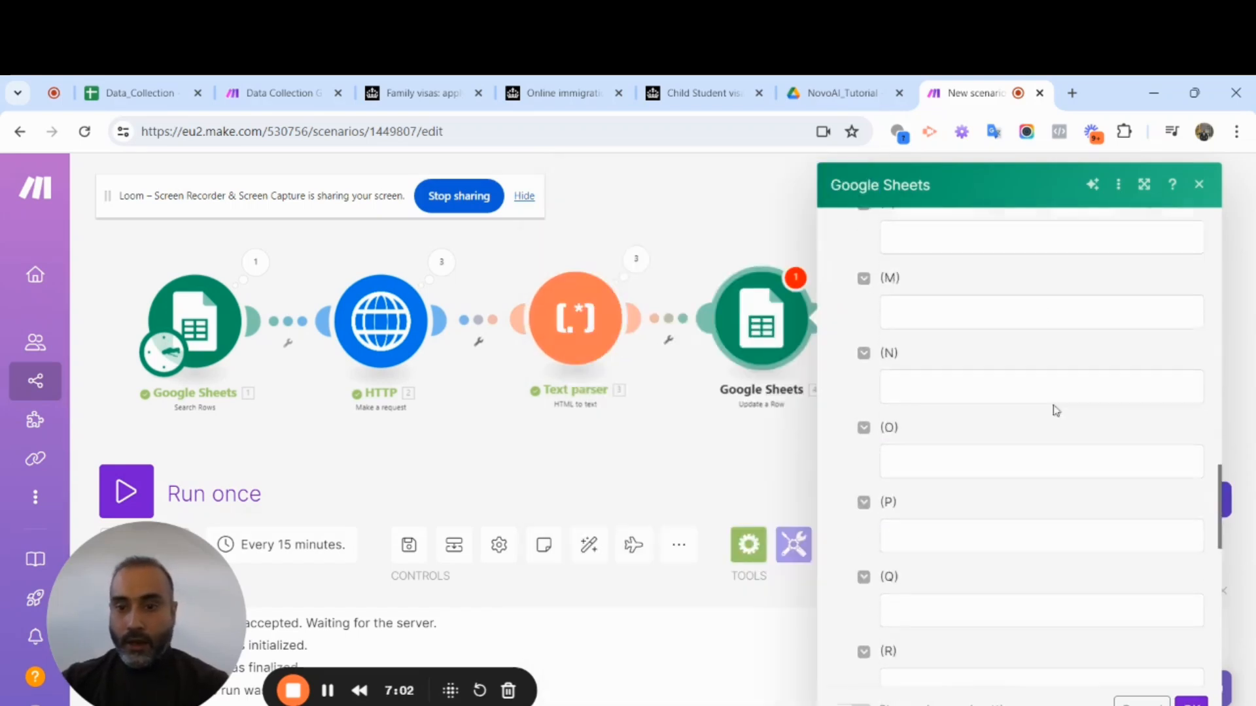
pyautogui.scroll(8, 1071, 469)
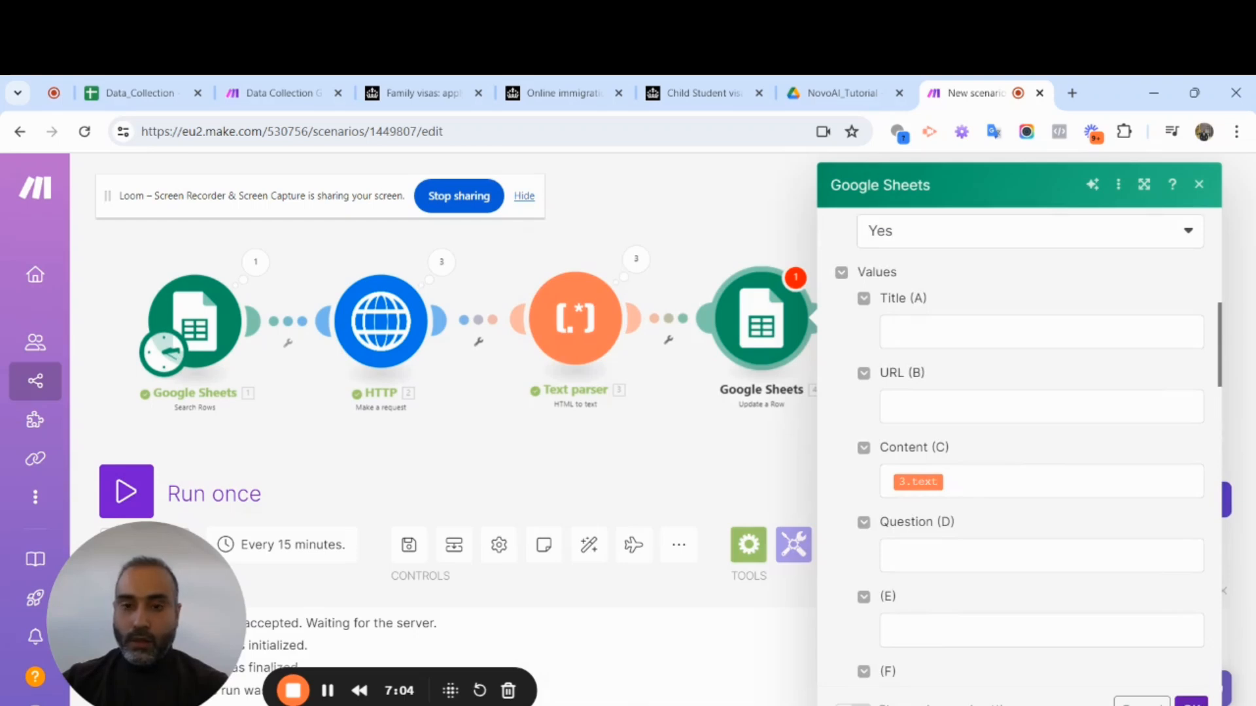
pyautogui.click(1191, 702)
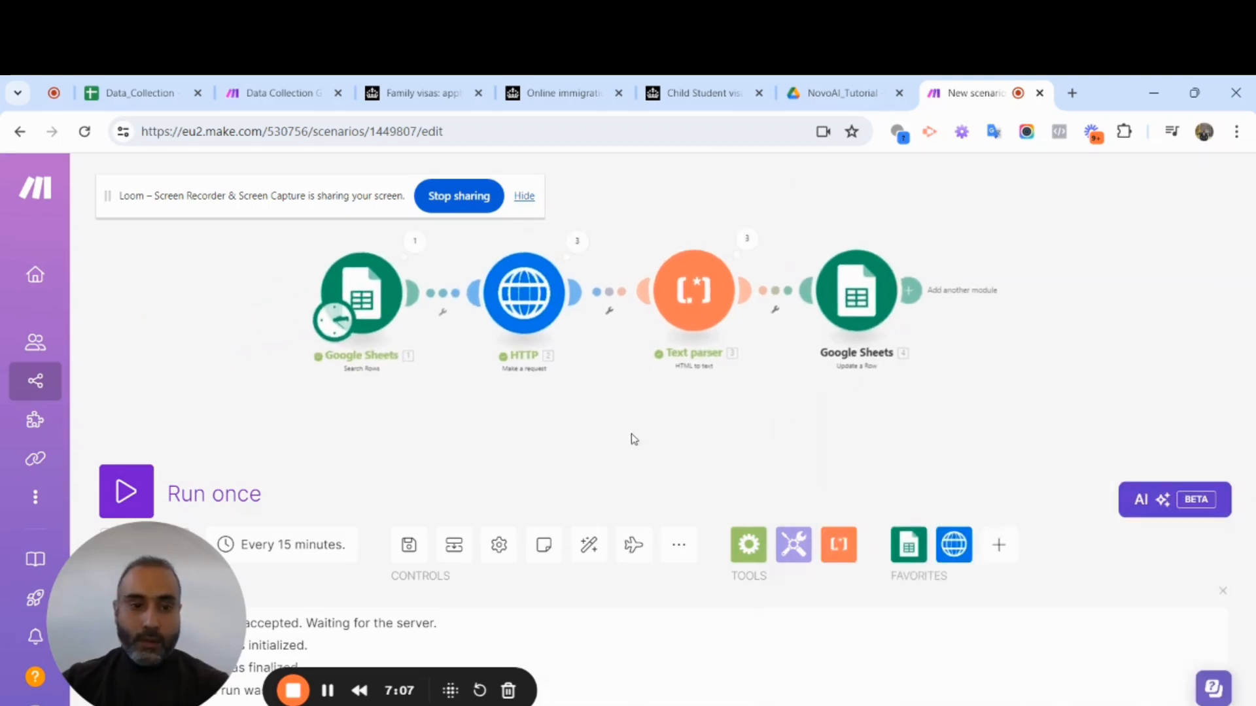
pyautogui.click(408, 547)
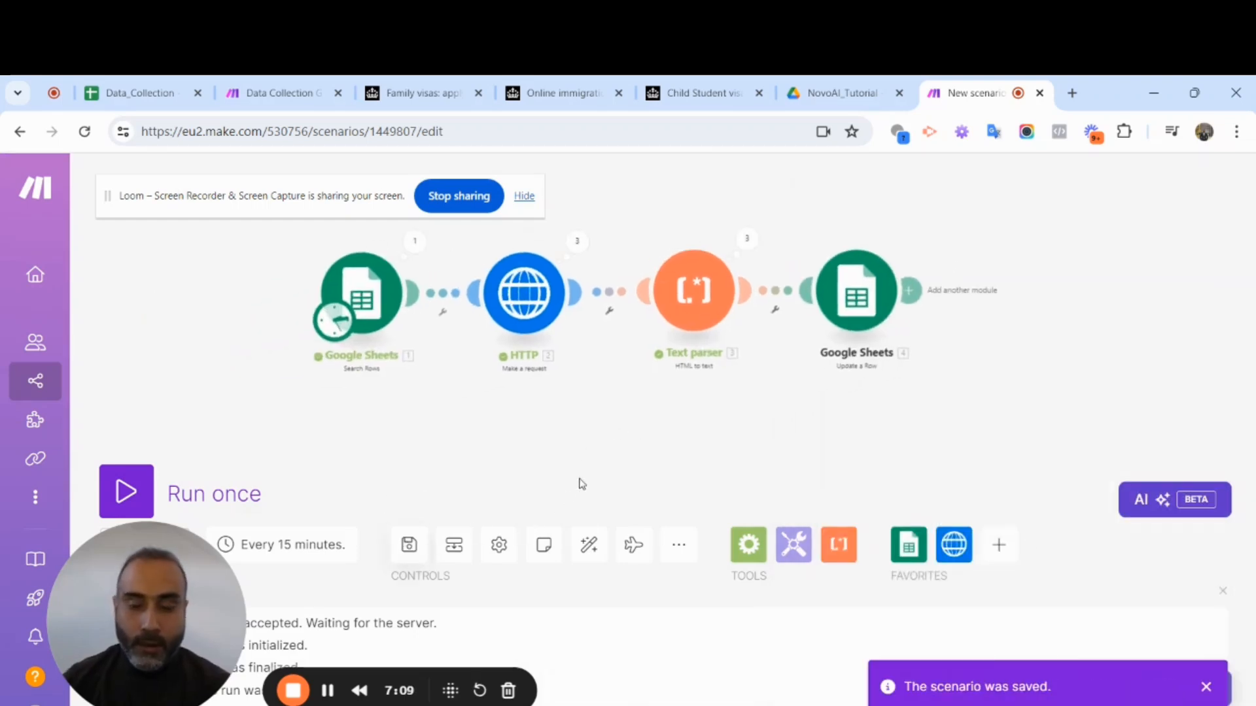
# Run the scenario once and inspect the input bundle of Operation 1 in the Update a Row module
pyautogui.click(248, 484)
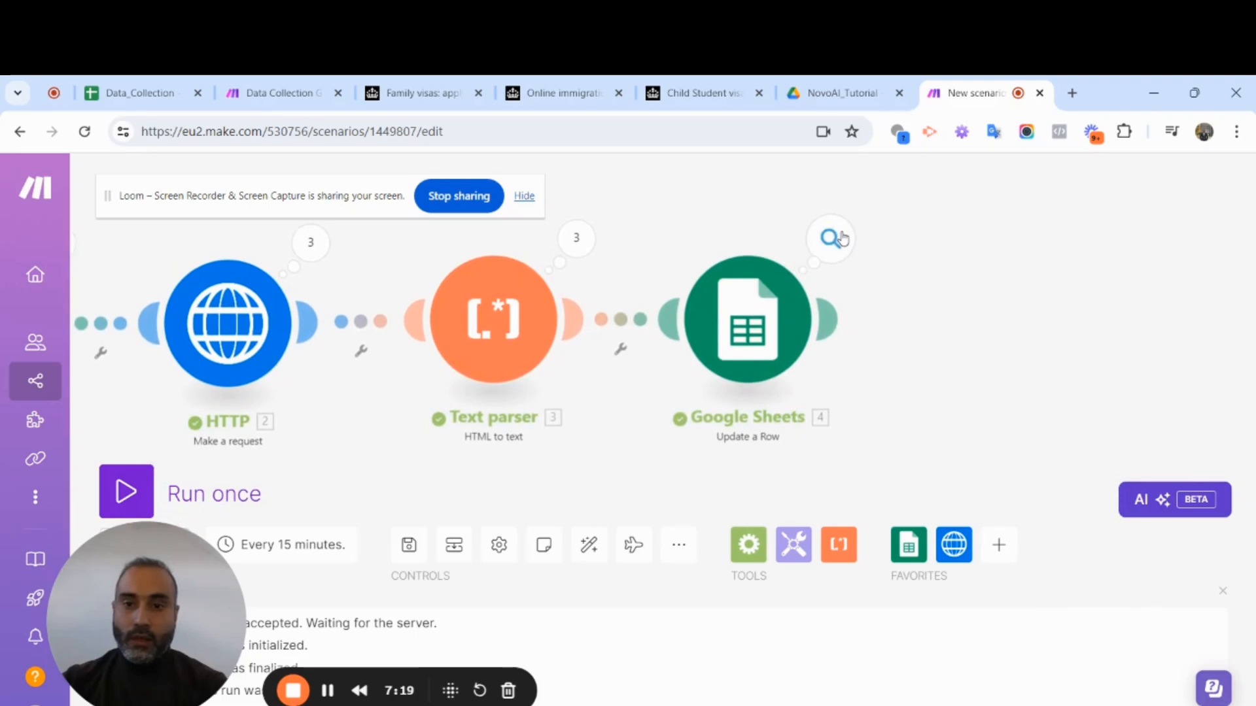
pyautogui.click(831, 239)
pyautogui.click(943, 260)
pyautogui.click(943, 261)
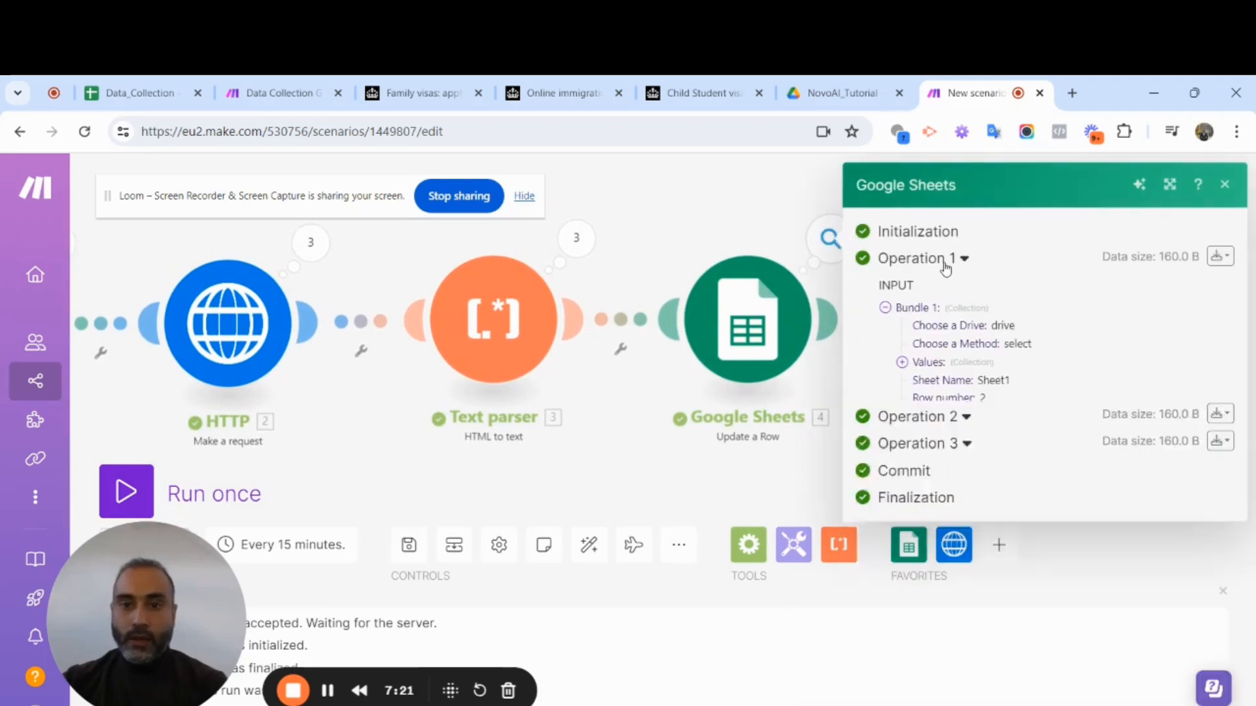
# Review the page text written to the Content column of rows 2 to 4 in the Data_Collection spreadsheet
pyautogui.click(145, 93)
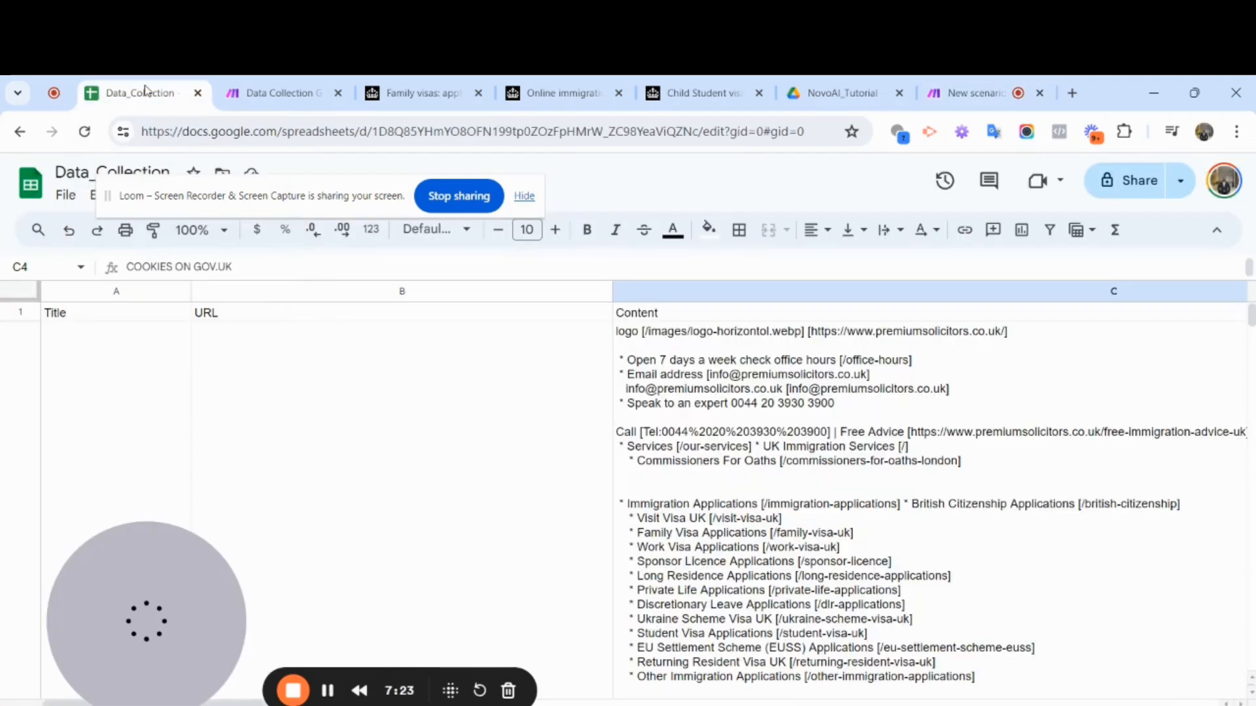
pyautogui.click(347, 398)
pyautogui.scroll(-5, 704, 375)
pyautogui.scroll(2, 705, 374)
pyautogui.scroll(-15, 762, 458)
pyautogui.scroll(10, 762, 458)
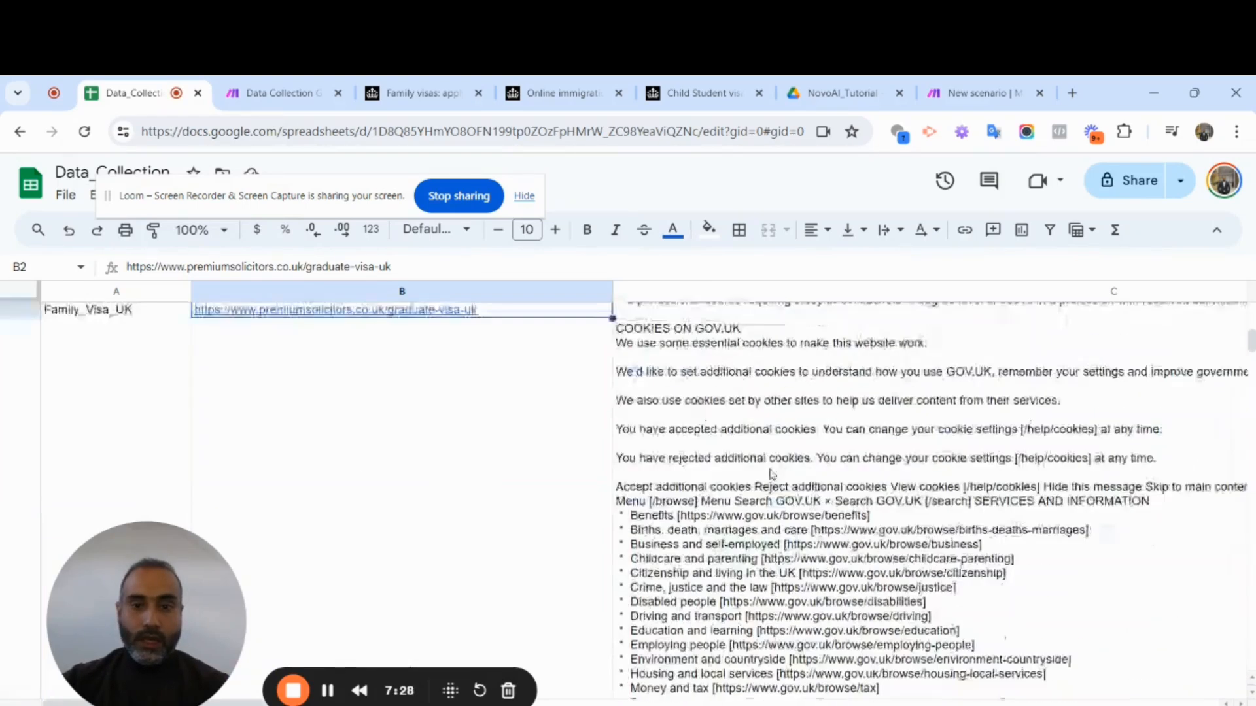
pyautogui.scroll(-5, 477, 502)
pyautogui.scroll(-3, 492, 490)
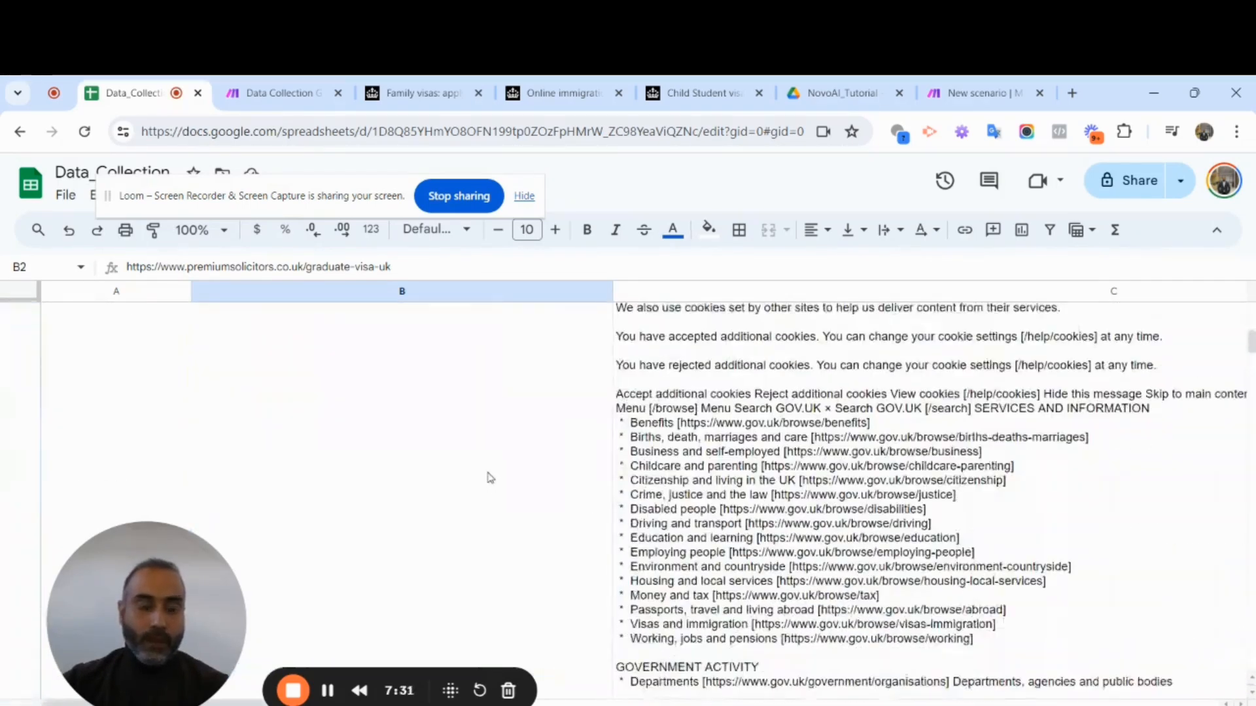
pyautogui.scroll(15, 488, 477)
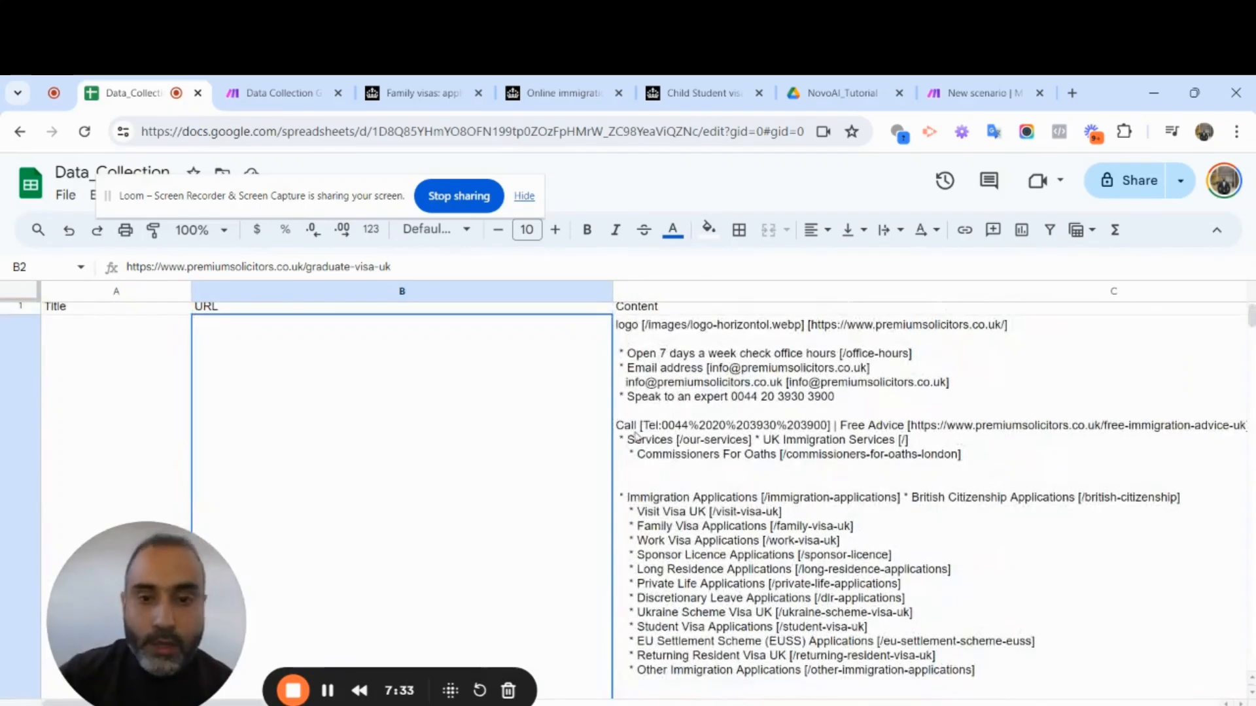
pyautogui.scroll(-15, 536, 487)
pyautogui.scroll(-12, 844, 400)
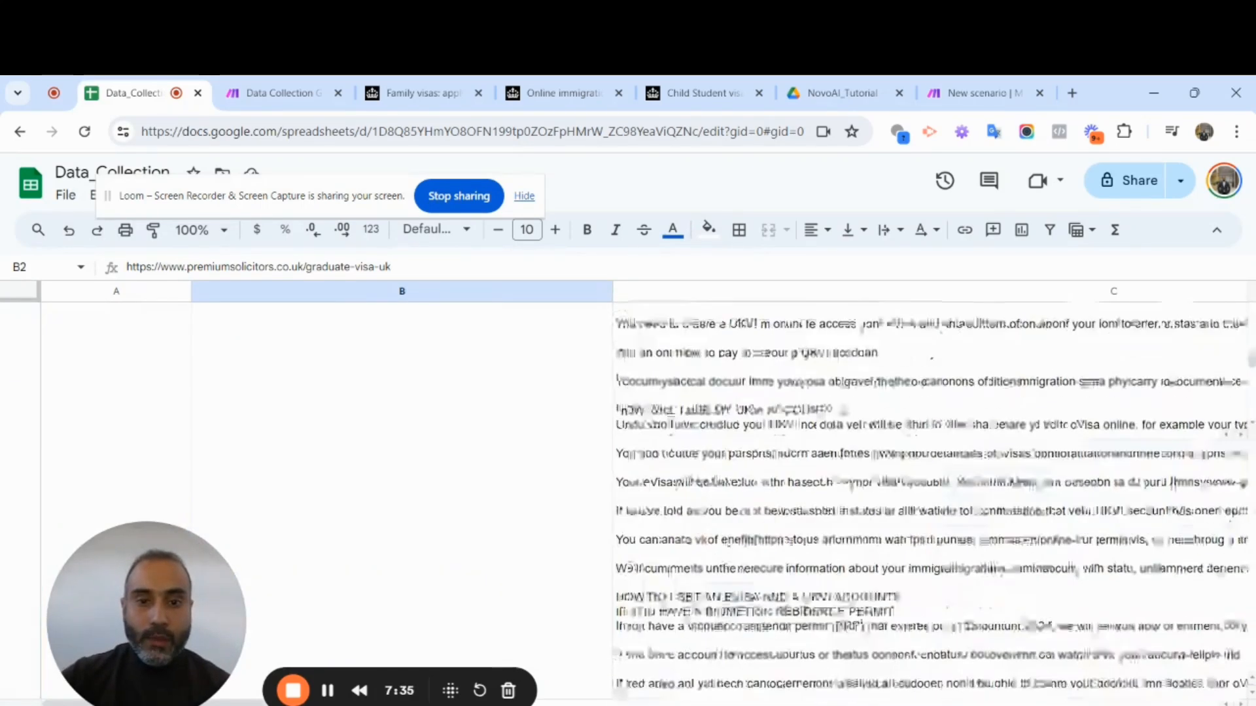
pyautogui.scroll(-2, 844, 401)
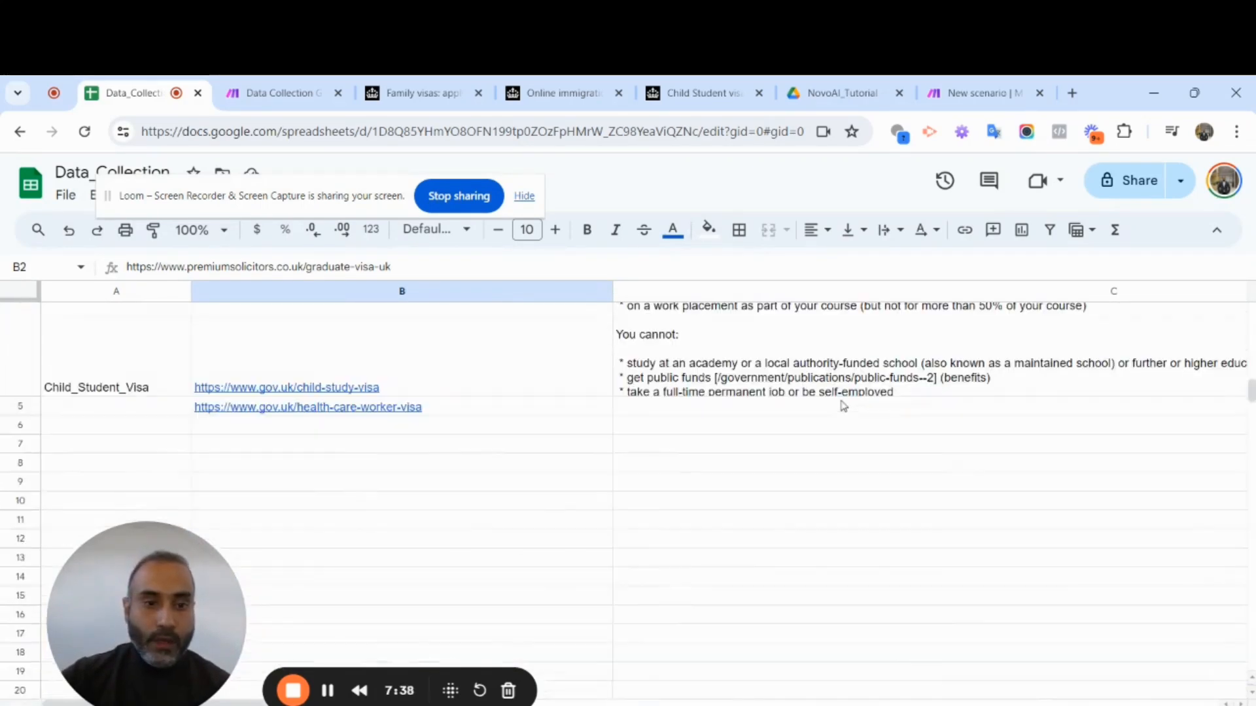
# Check the Title, URL and Content cells of row 5 in Data_Collection, then look back over the rows above it
pyautogui.click(111, 414)
pyautogui.press('Right')
pyautogui.press('Right')
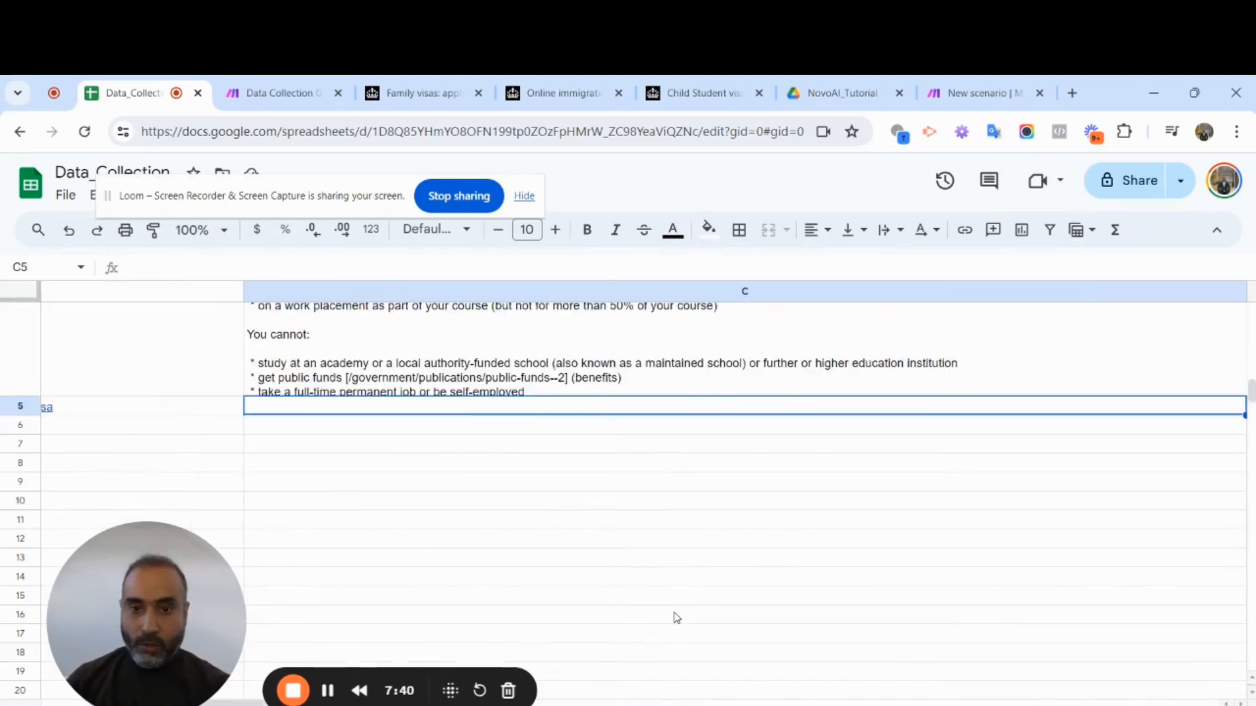
pyautogui.press('Left')
pyautogui.press('Left')
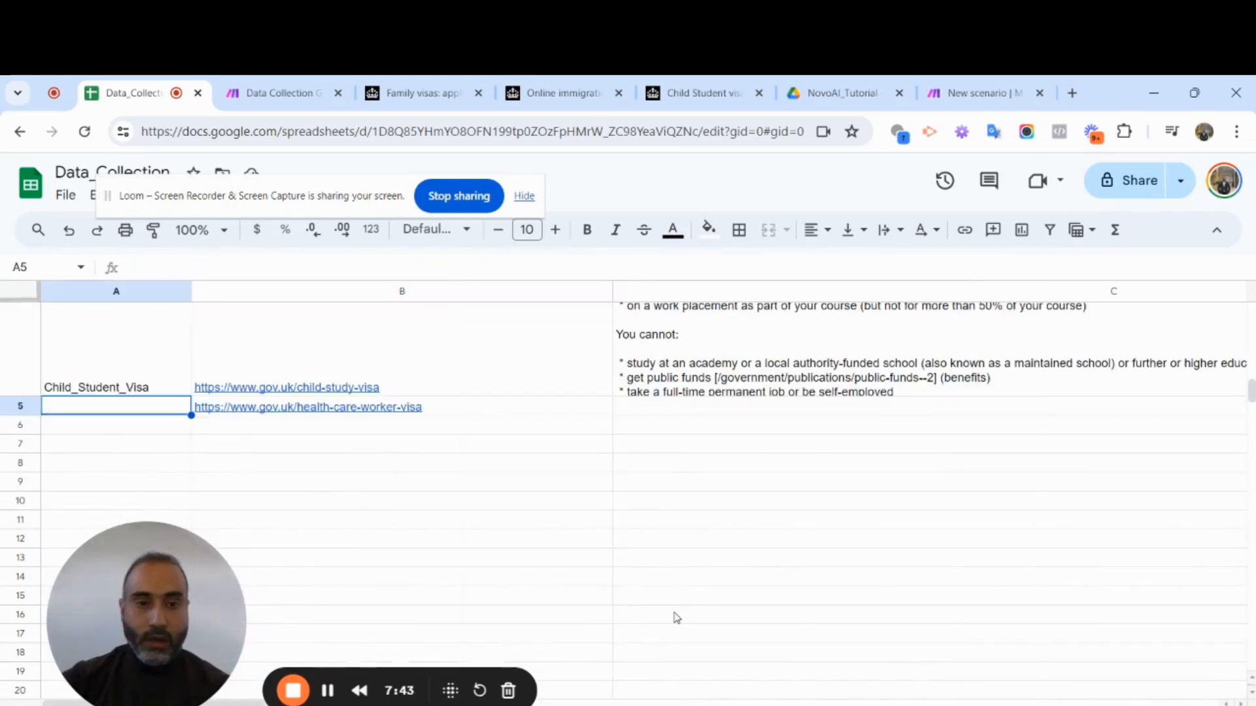
pyautogui.scroll(4, 731, 560)
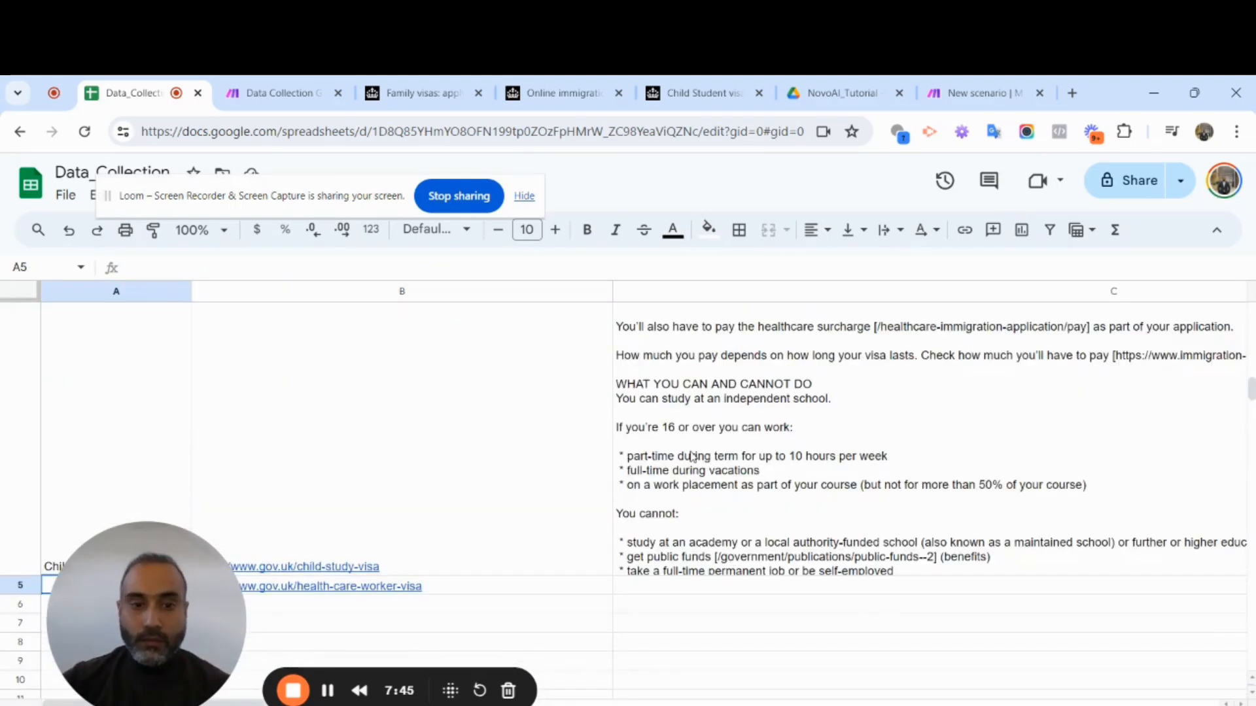
pyautogui.scroll(15, 691, 456)
pyautogui.scroll(15, 697, 458)
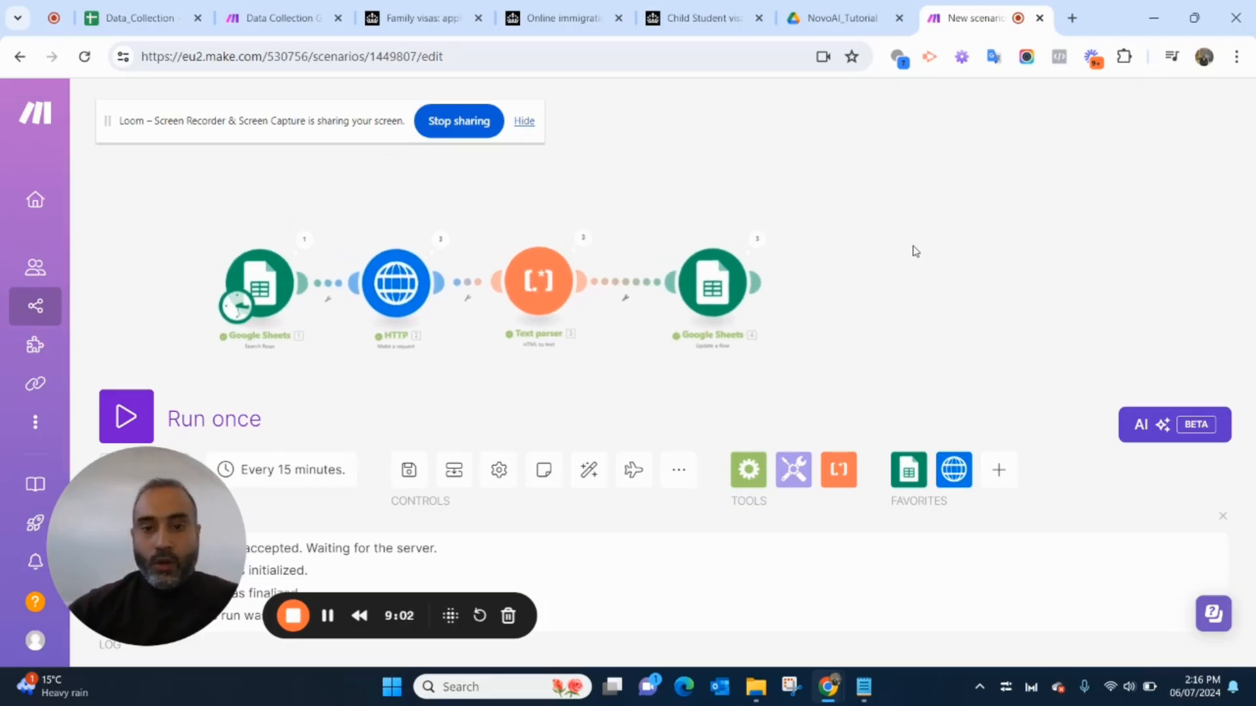
# Unlink the Update a Row module from the Text parser in the Make scenario and place it above the module chain
pyautogui.scroll(3, 912, 242)
pyautogui.moveTo(870, 240); pyautogui.dragTo(1035, 263)
pyautogui.moveTo(873, 275); pyautogui.dragTo(944, 265)
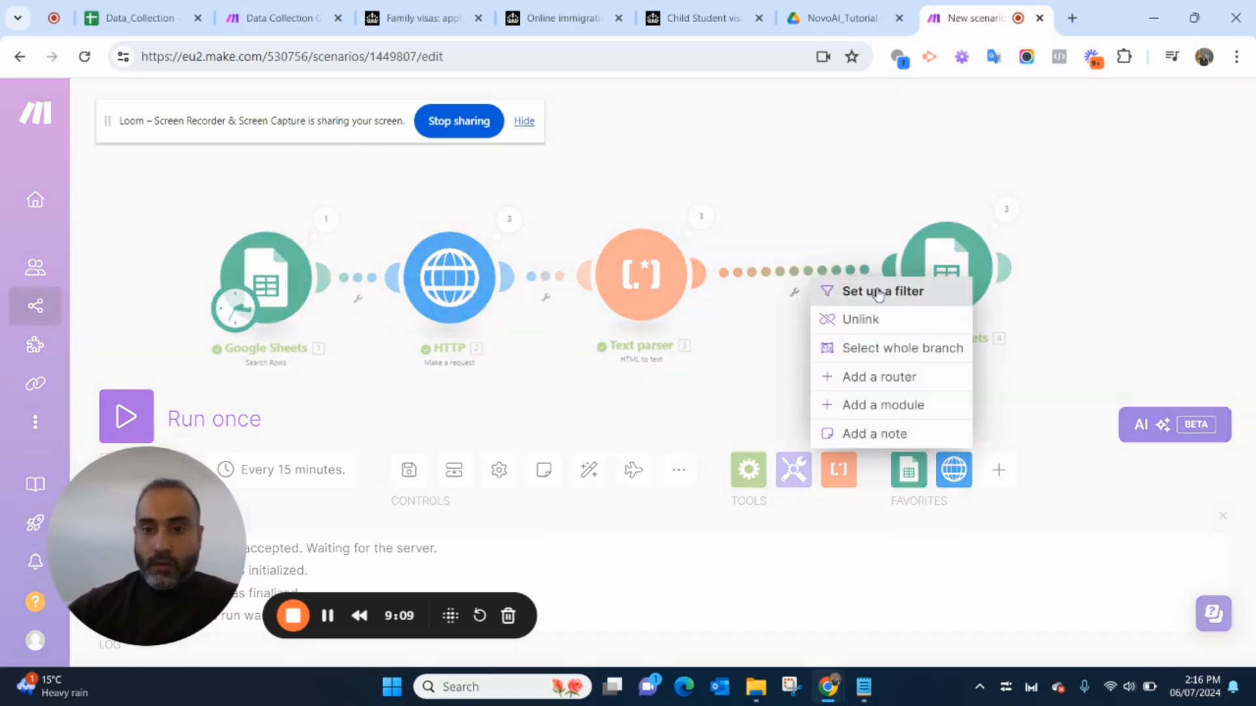
pyautogui.click(862, 323)
pyautogui.moveTo(1099, 207); pyautogui.dragTo(1030, 316)
pyautogui.moveTo(880, 369); pyautogui.dragTo(837, 157)
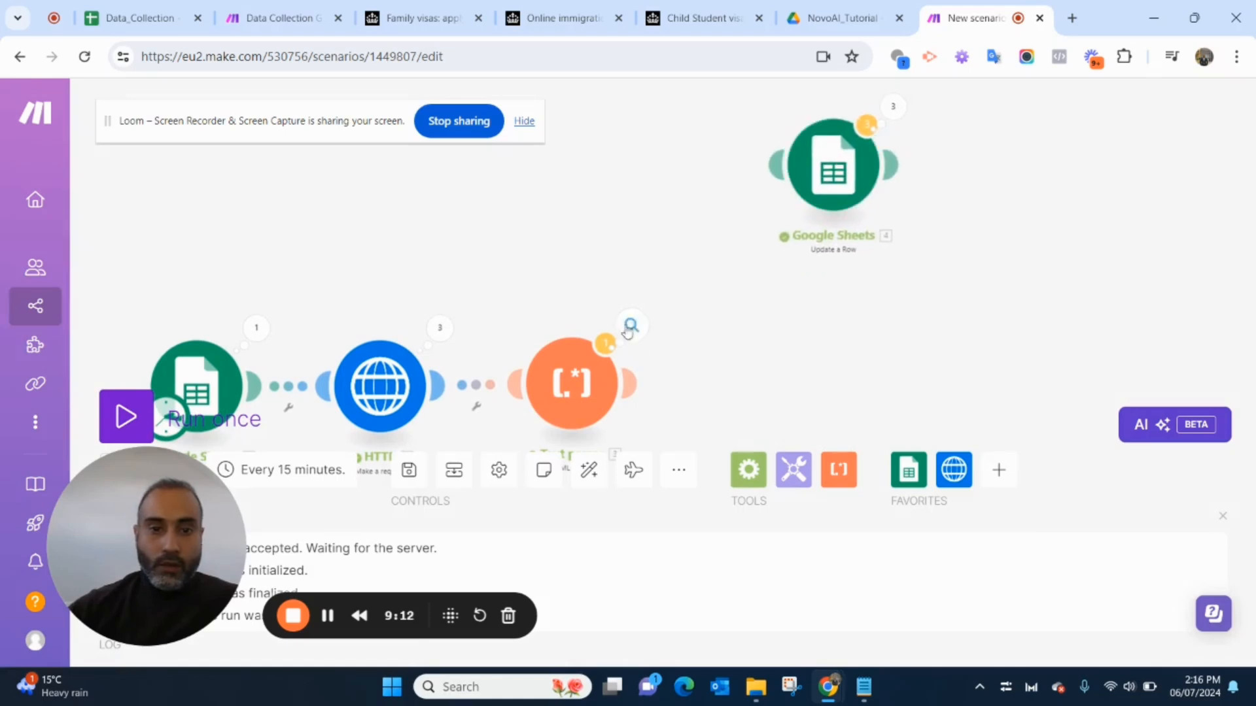
pyautogui.moveTo(633, 257); pyautogui.dragTo(636, 174)
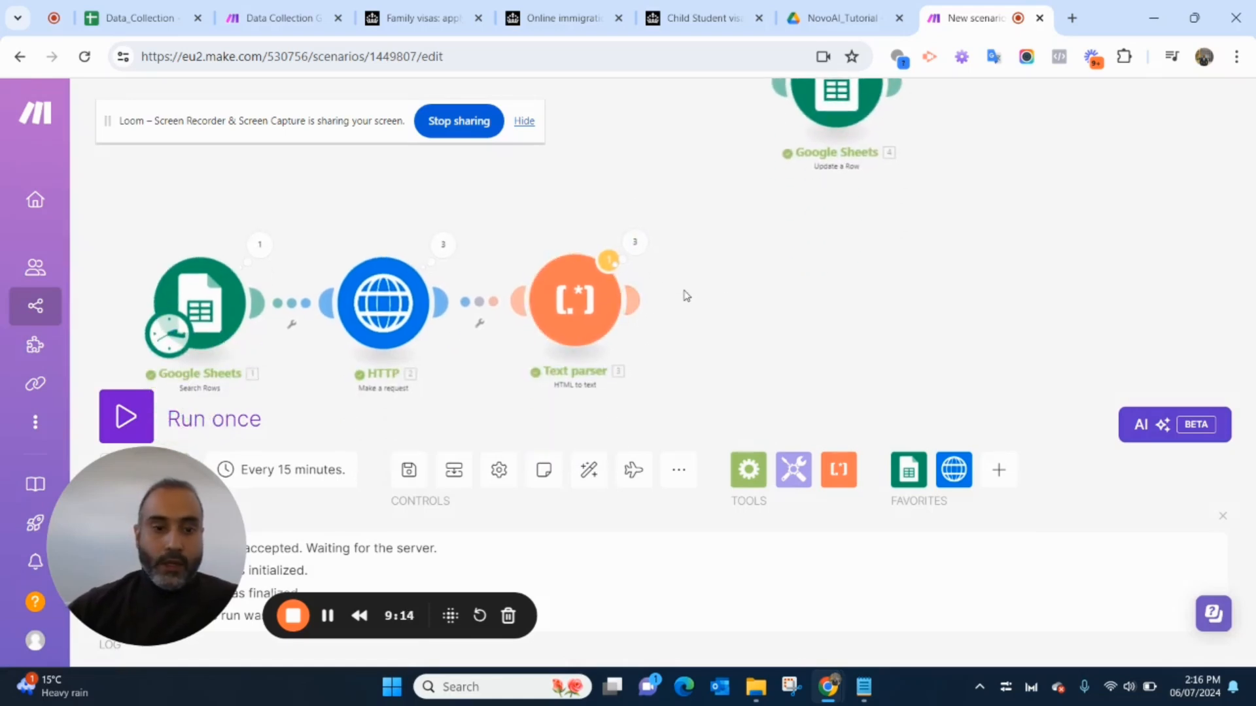
# Add a Flow Control Iterator module after the Text parser module
pyautogui.click(632, 301)
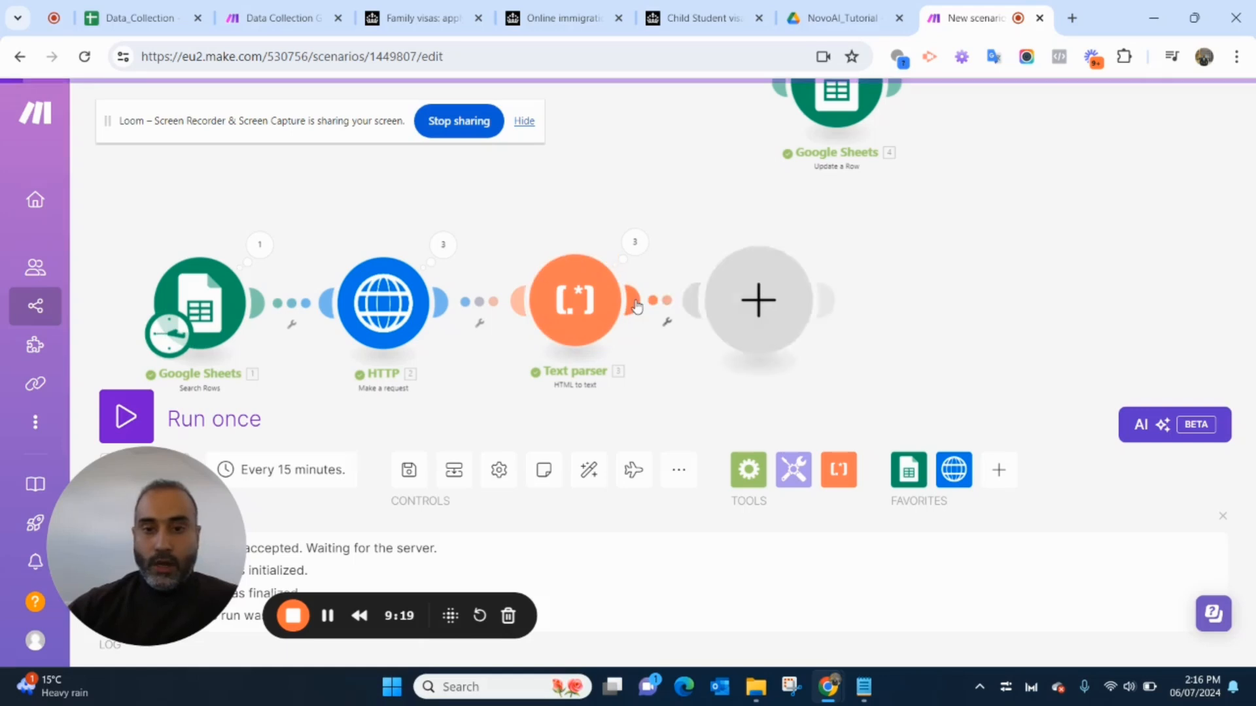
pyautogui.click(749, 470)
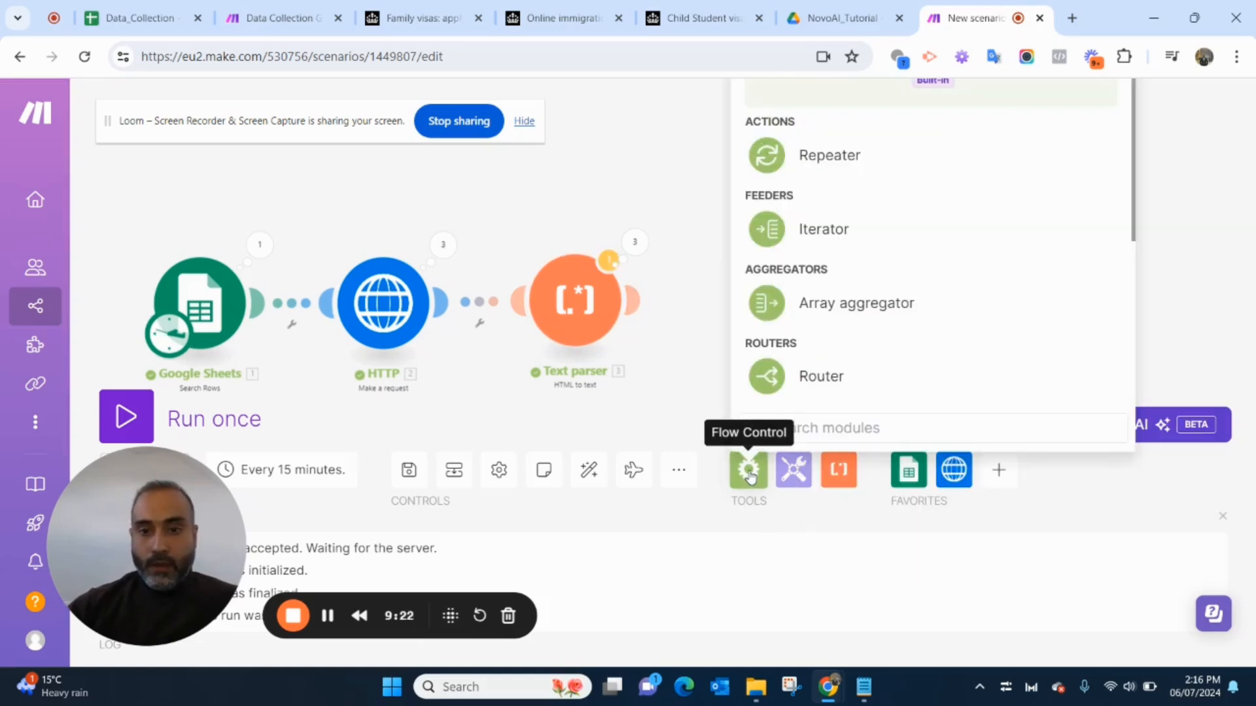
pyautogui.click(828, 230)
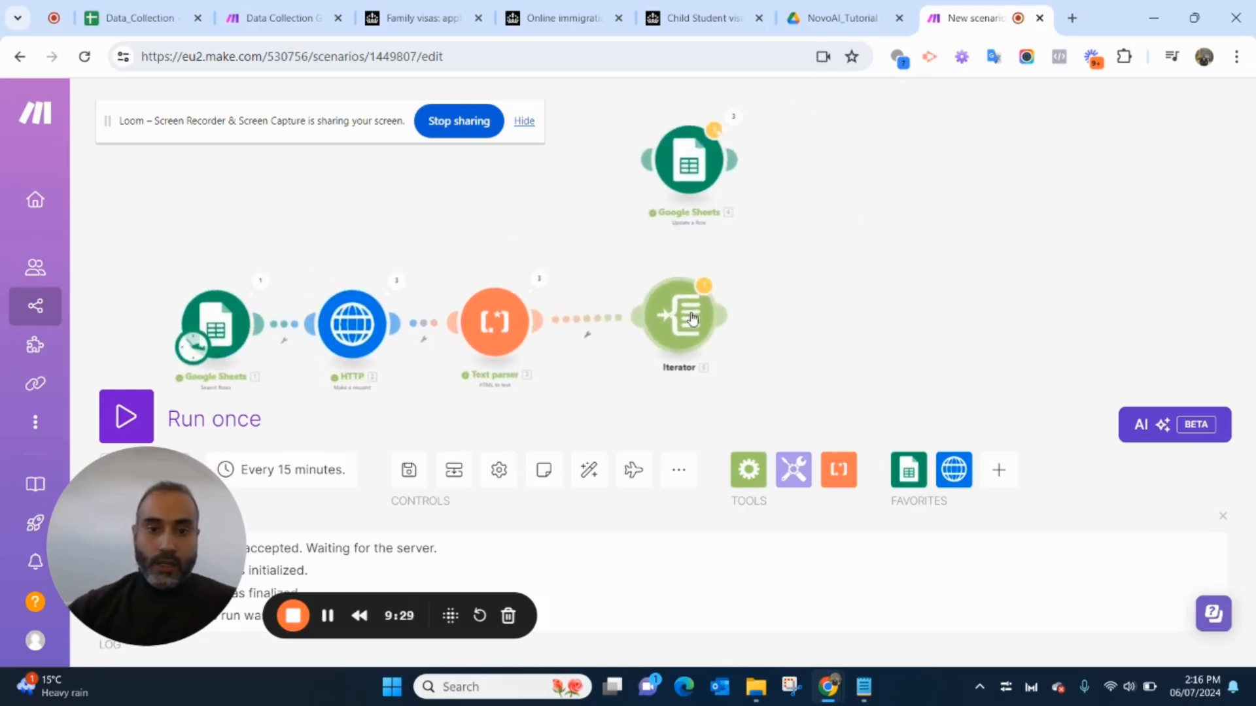
# Map the Iterator's Array to the Text output of the Text parser module
pyautogui.click(670, 323)
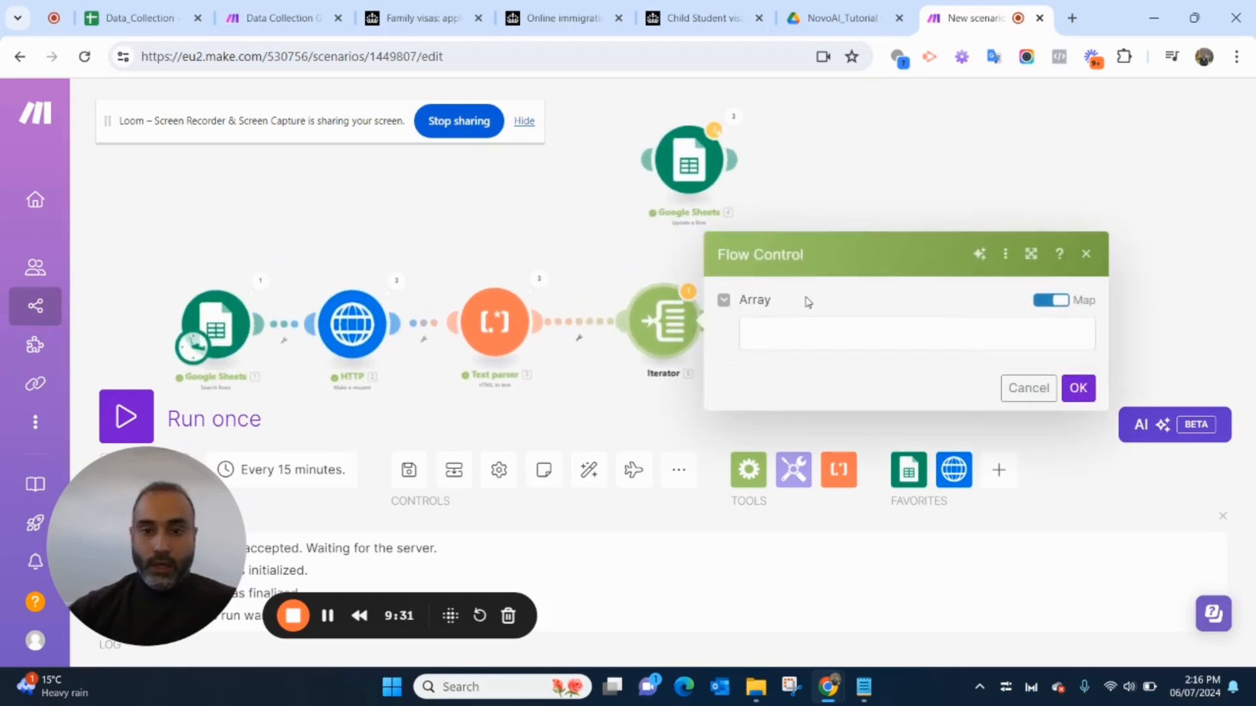
pyautogui.click(794, 332)
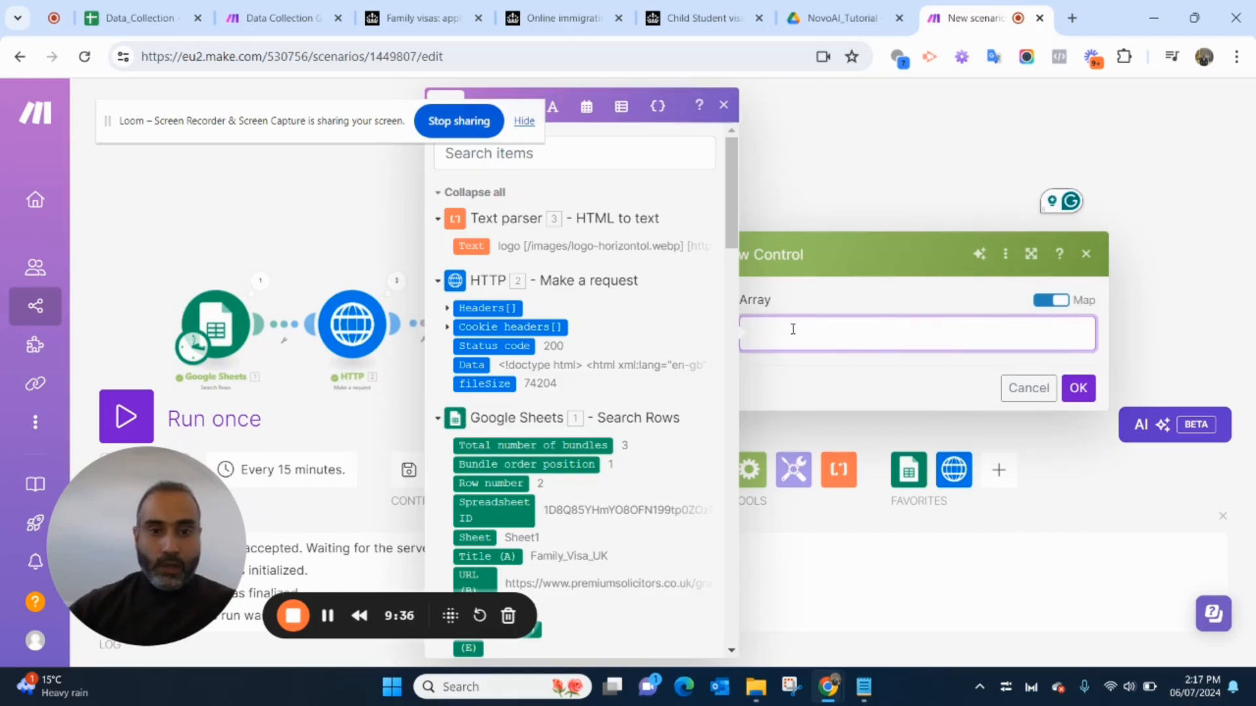
pyautogui.click(478, 248)
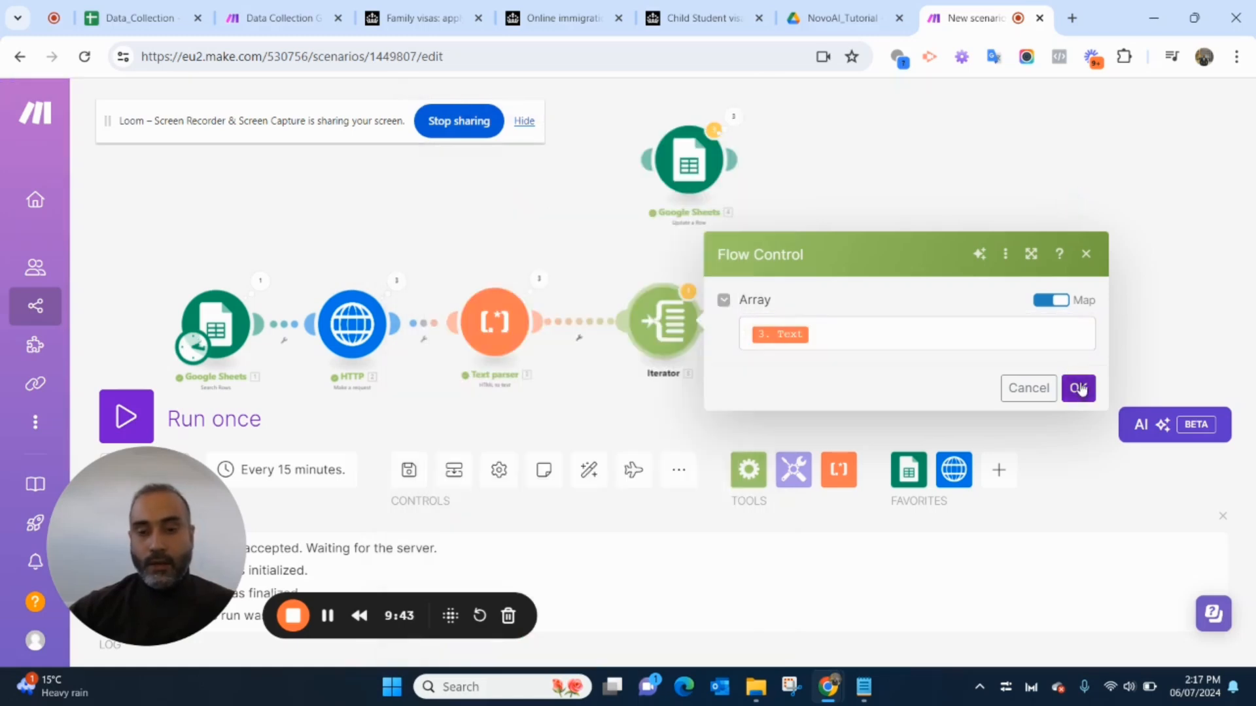
pyautogui.click(1078, 388)
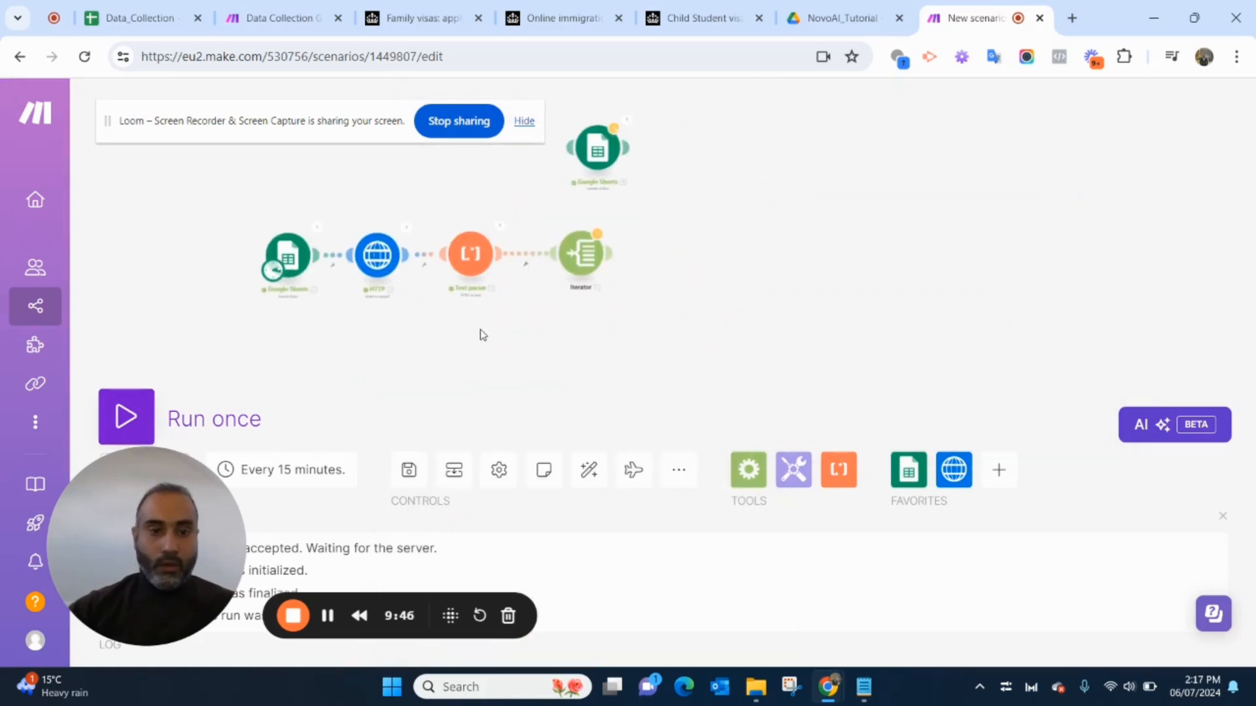
# Run the scenario once despite the warning and inspect the Iterator's operations
pyautogui.click(127, 417)
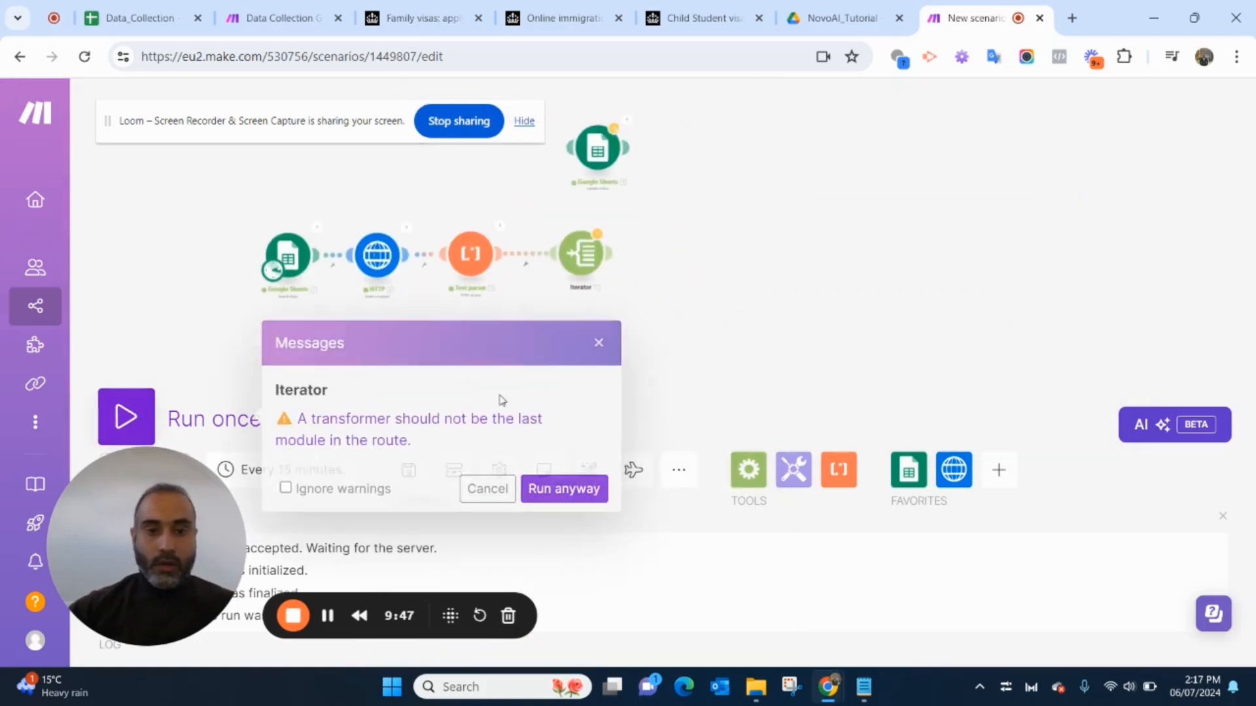
pyautogui.click(548, 490)
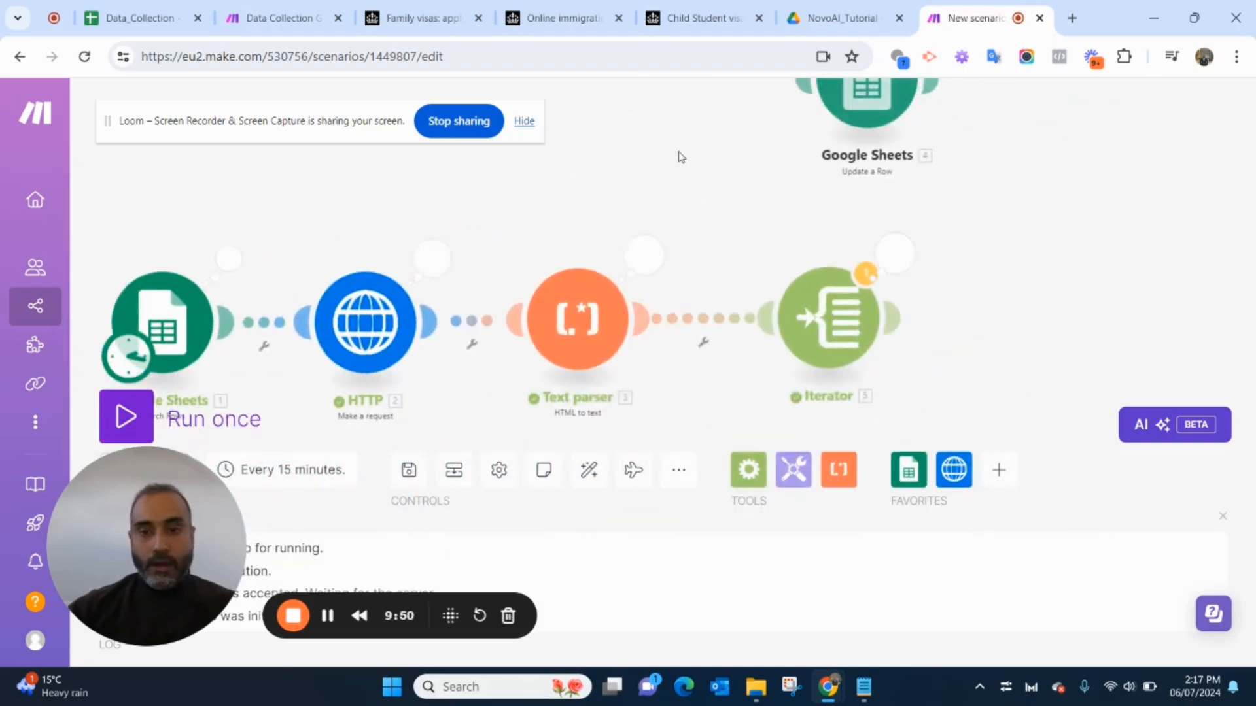
pyautogui.click(632, 220)
pyautogui.click(782, 199)
pyautogui.click(782, 185)
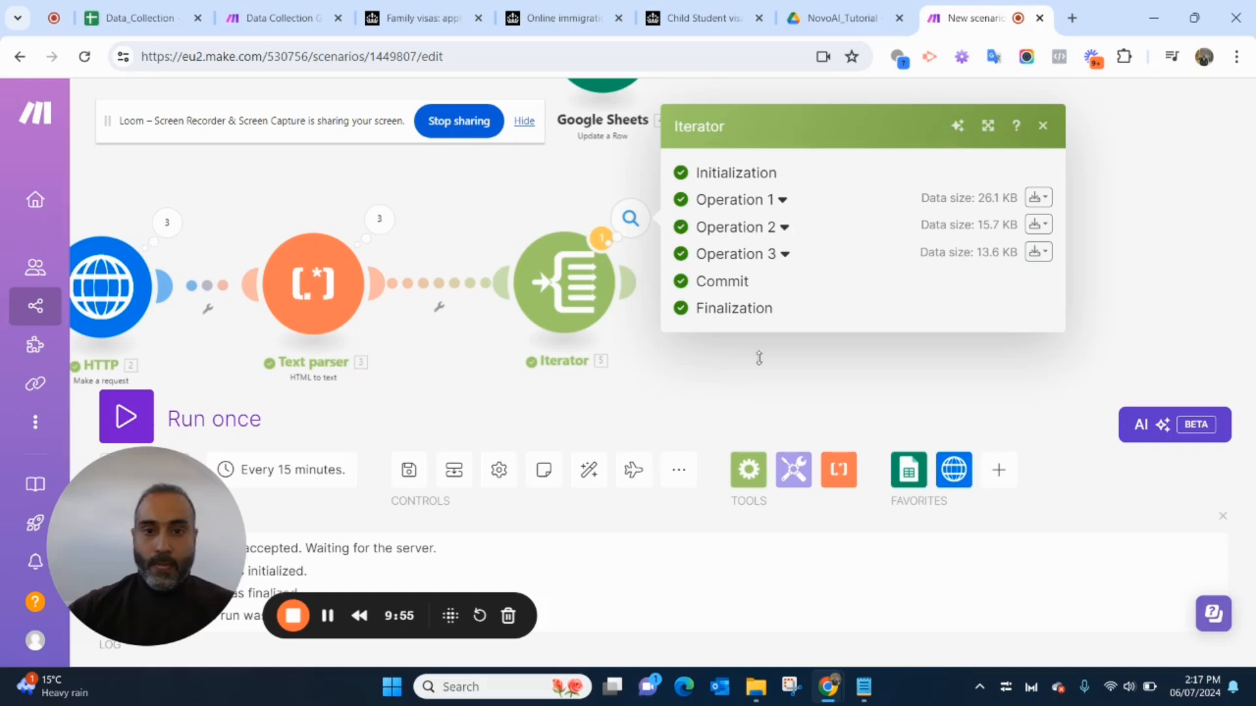
# Add a Flow Control Array aggregator module after the Iterator with Iterator [5] as its Source Module
pyautogui.click(726, 390)
pyautogui.moveTo(814, 377); pyautogui.dragTo(525, 353)
pyautogui.click(374, 281)
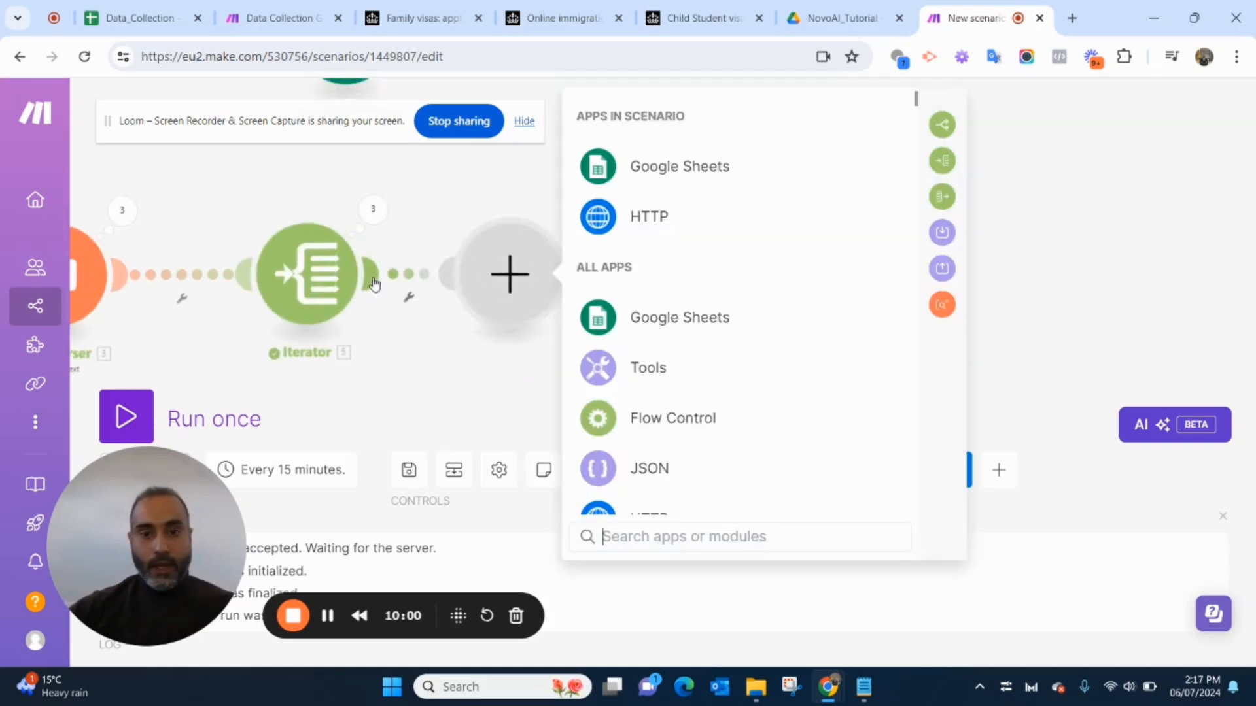
pyautogui.write('arr')
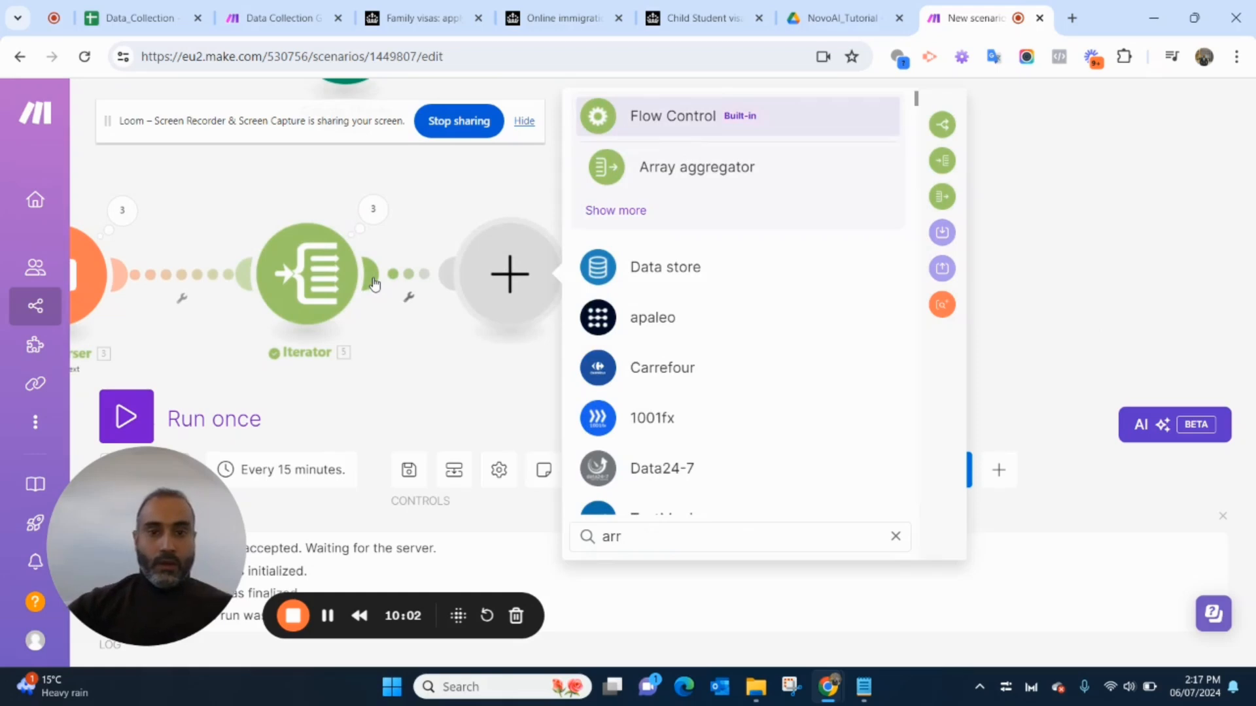
pyautogui.click(661, 168)
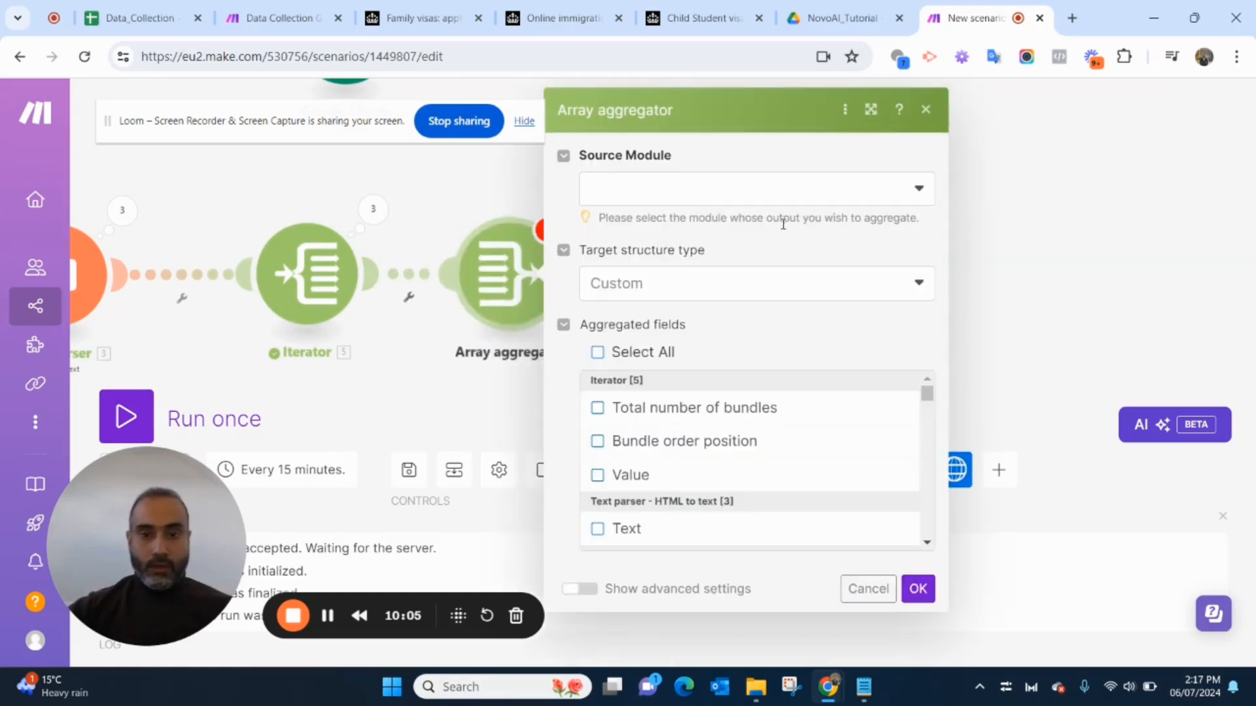
pyautogui.click(715, 194)
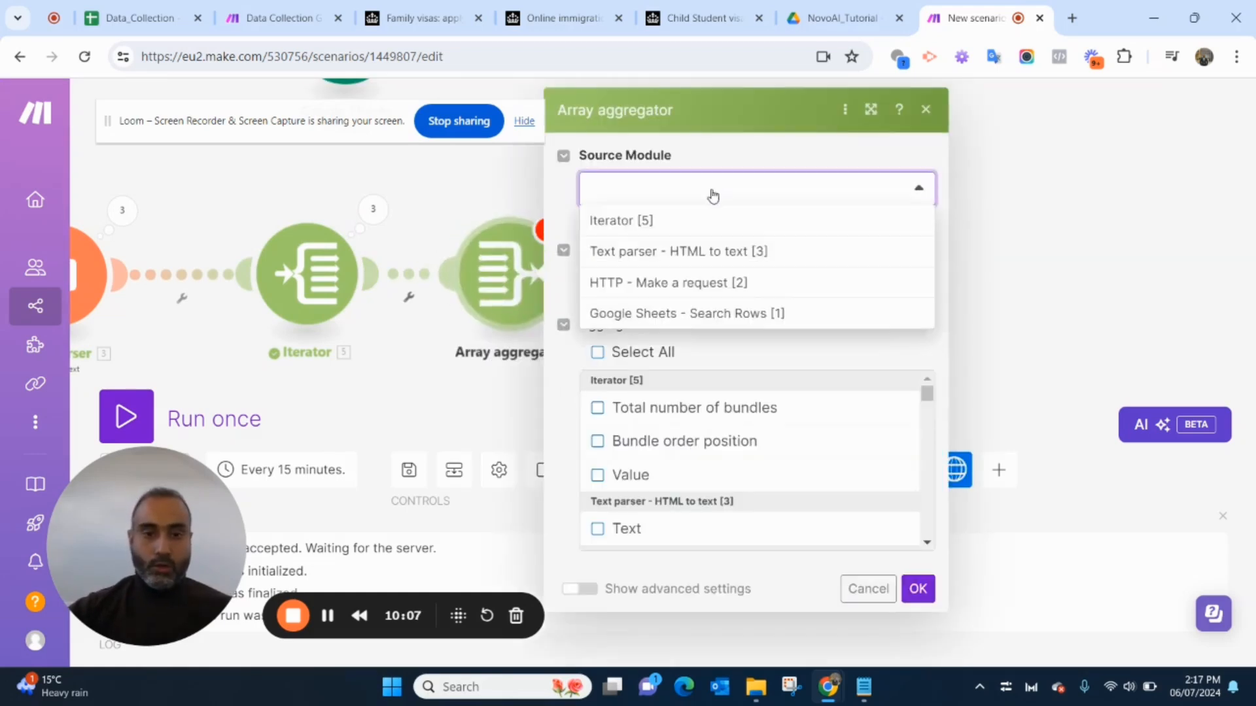
pyautogui.click(624, 222)
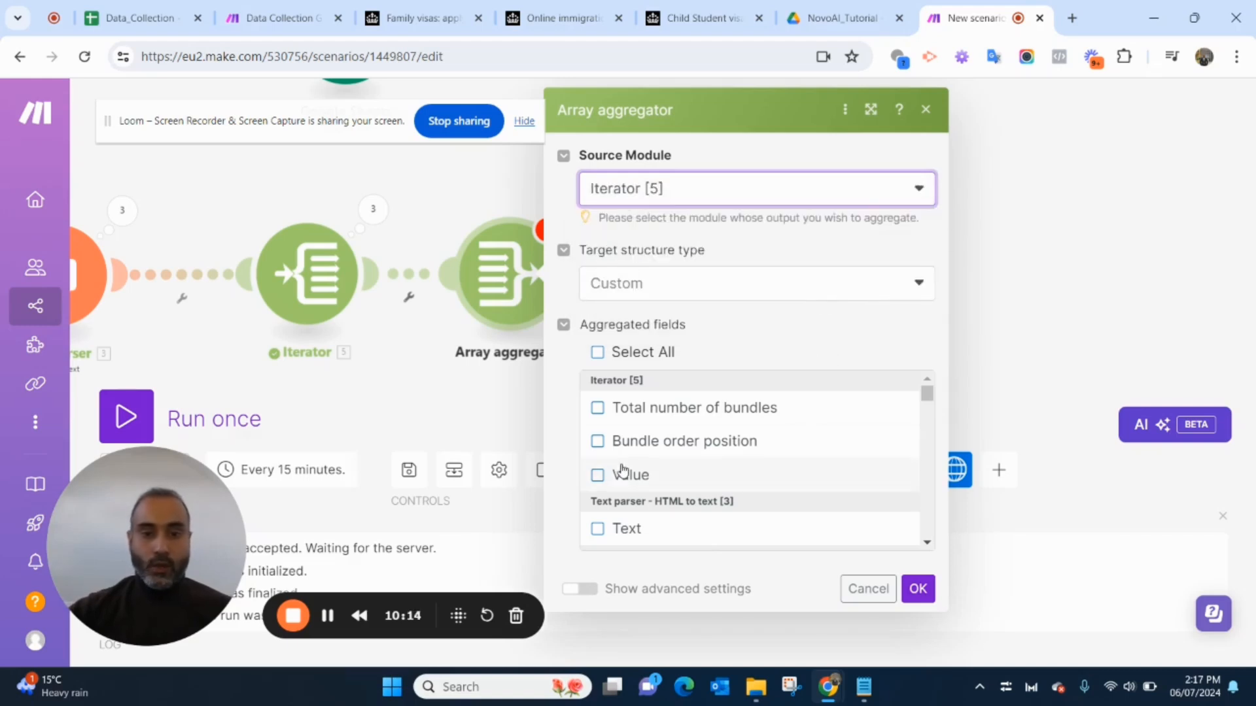
# Examine the input and output bundles of Operation 1 in the Iterator's last run
pyautogui.click(373, 209)
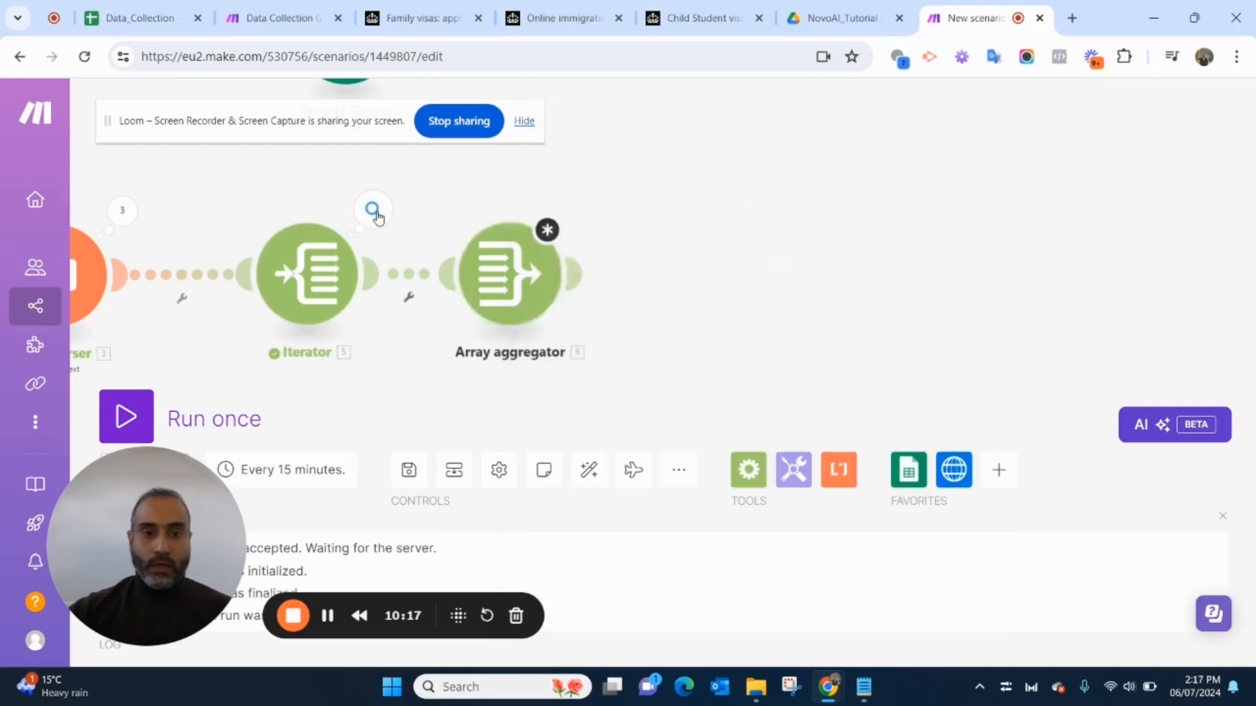
pyautogui.click(374, 210)
pyautogui.click(525, 191)
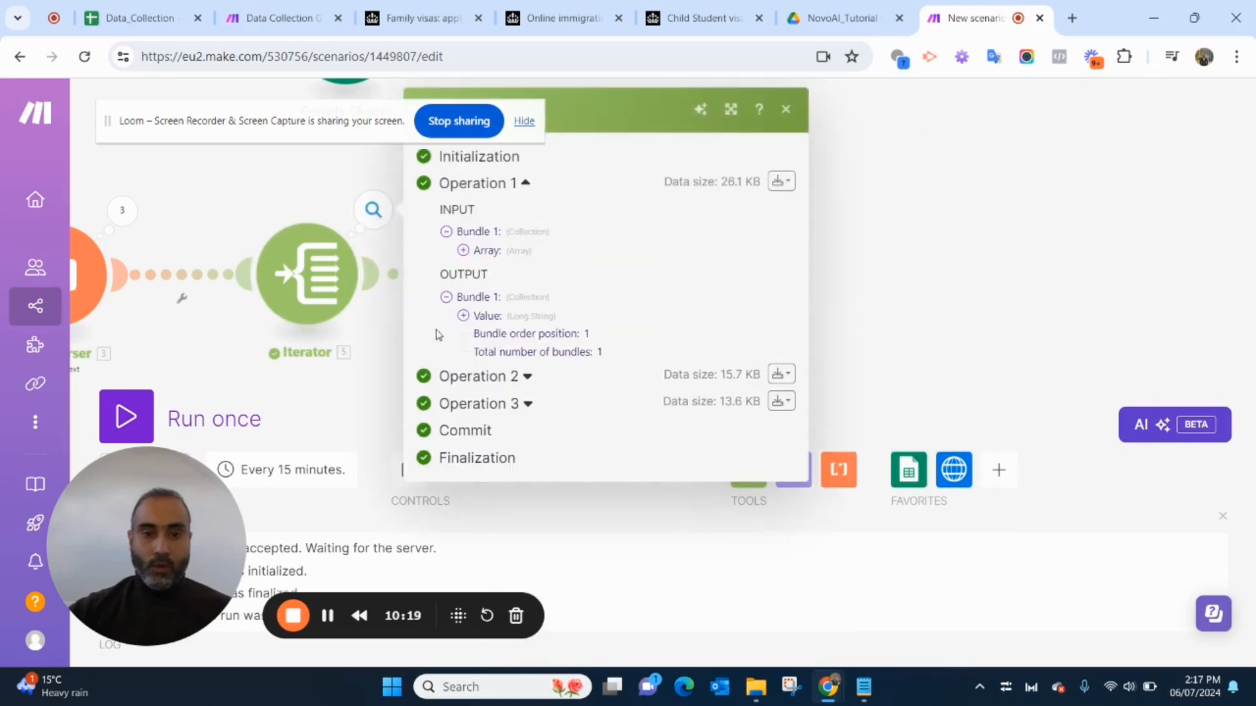
pyautogui.click(786, 108)
# Include the Iterator's Value in the Array aggregator's aggregated fields and save the module settings
pyautogui.click(510, 291)
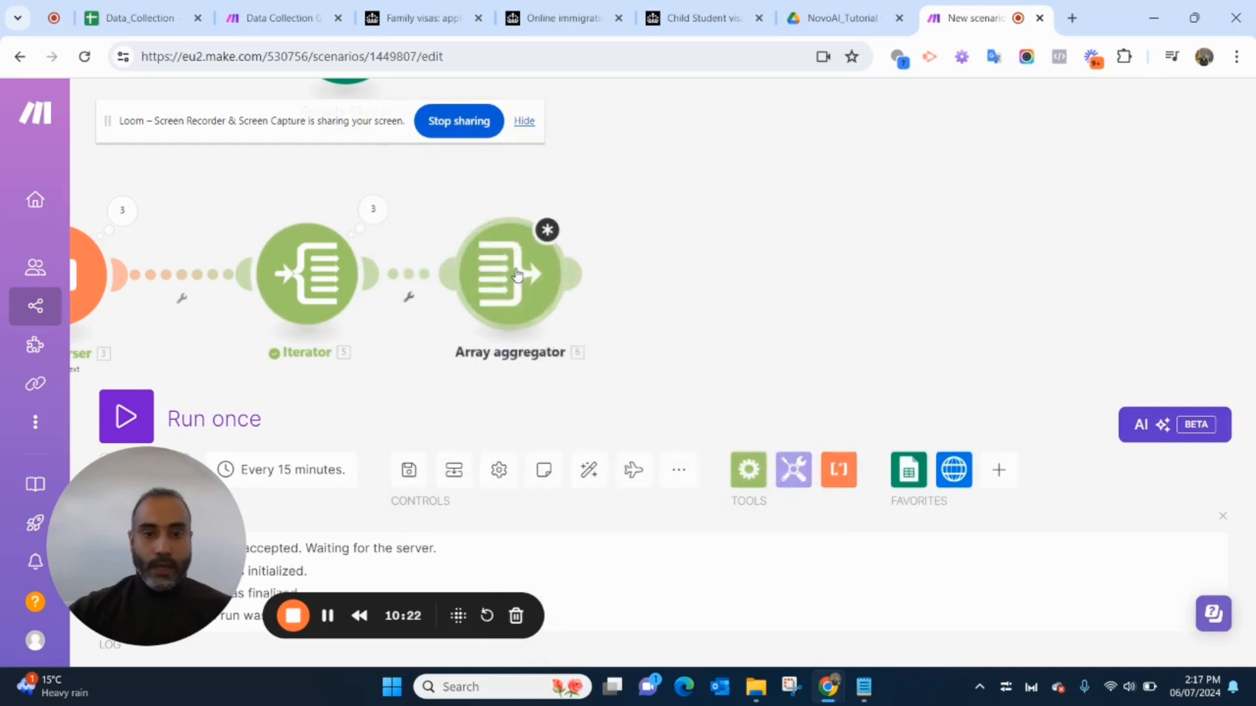
pyautogui.click(609, 476)
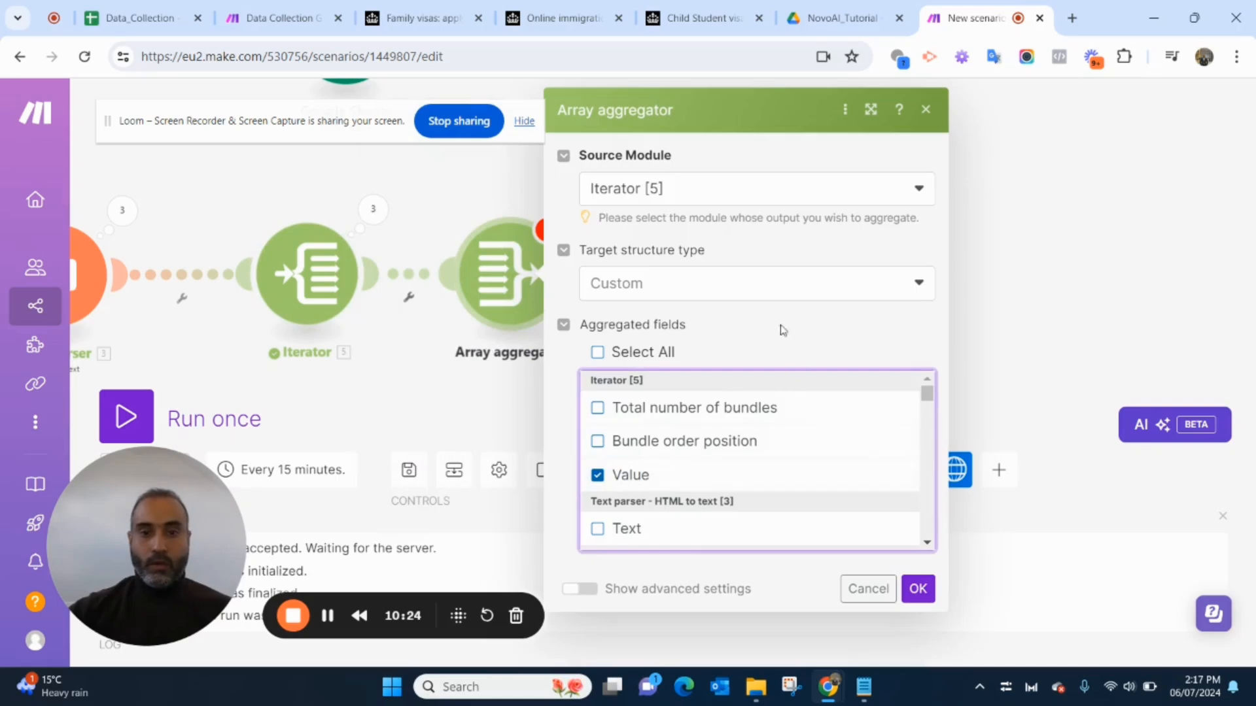
pyautogui.click(918, 590)
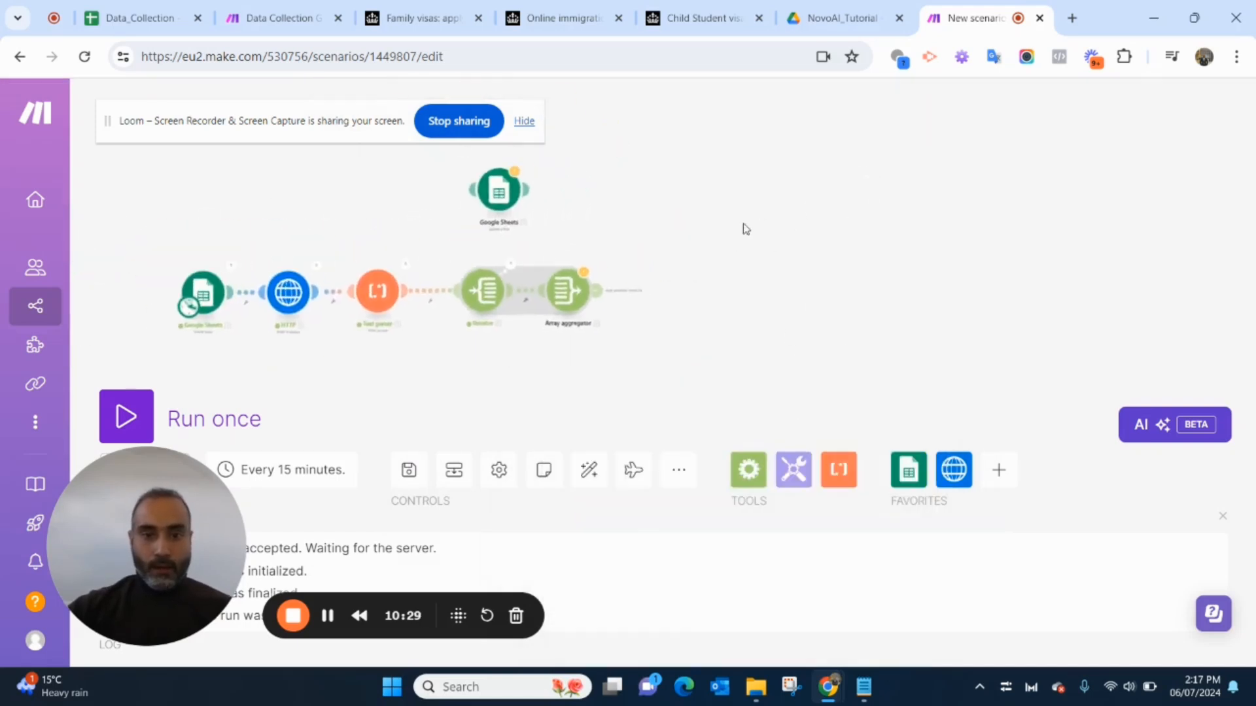
# Move the unlinked Update a Row module aside and add a Google Docs Create a Document module after the Array aggregator
pyautogui.moveTo(447, 177); pyautogui.dragTo(724, 134)
pyautogui.scroll(4, 673, 268)
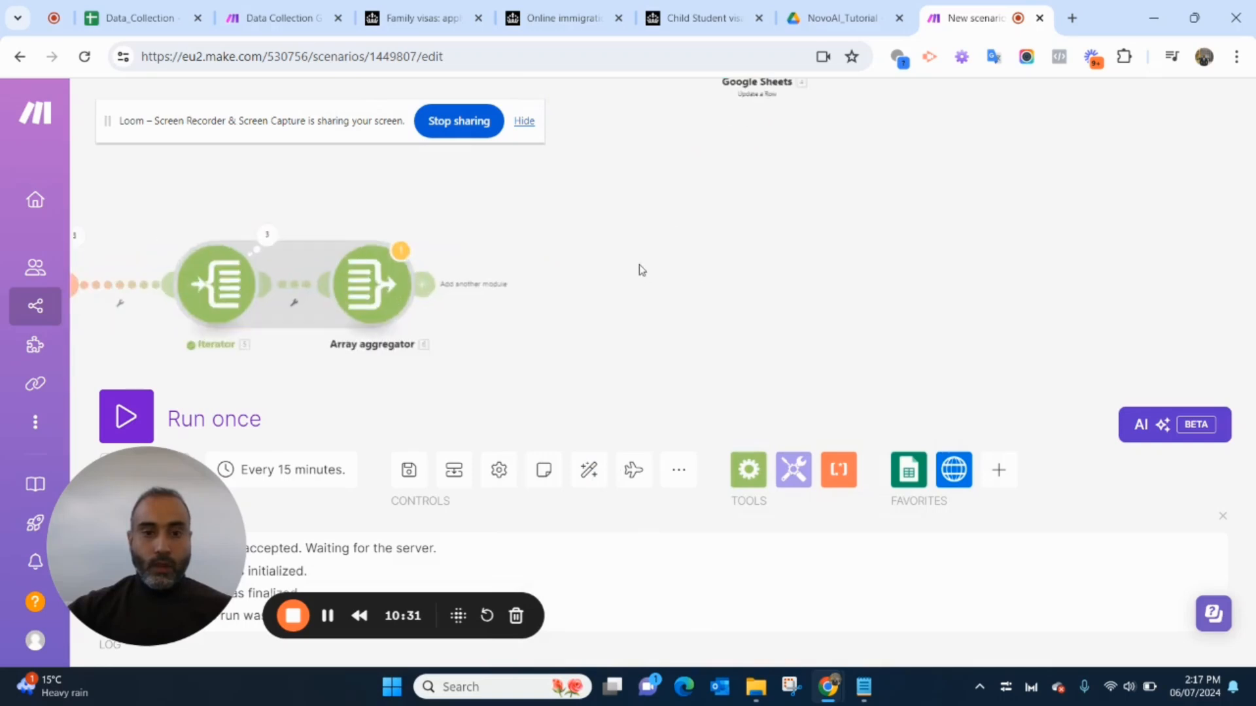
pyautogui.moveTo(561, 306); pyautogui.dragTo(685, 275)
pyautogui.scroll(1, 685, 275)
pyautogui.click(524, 247)
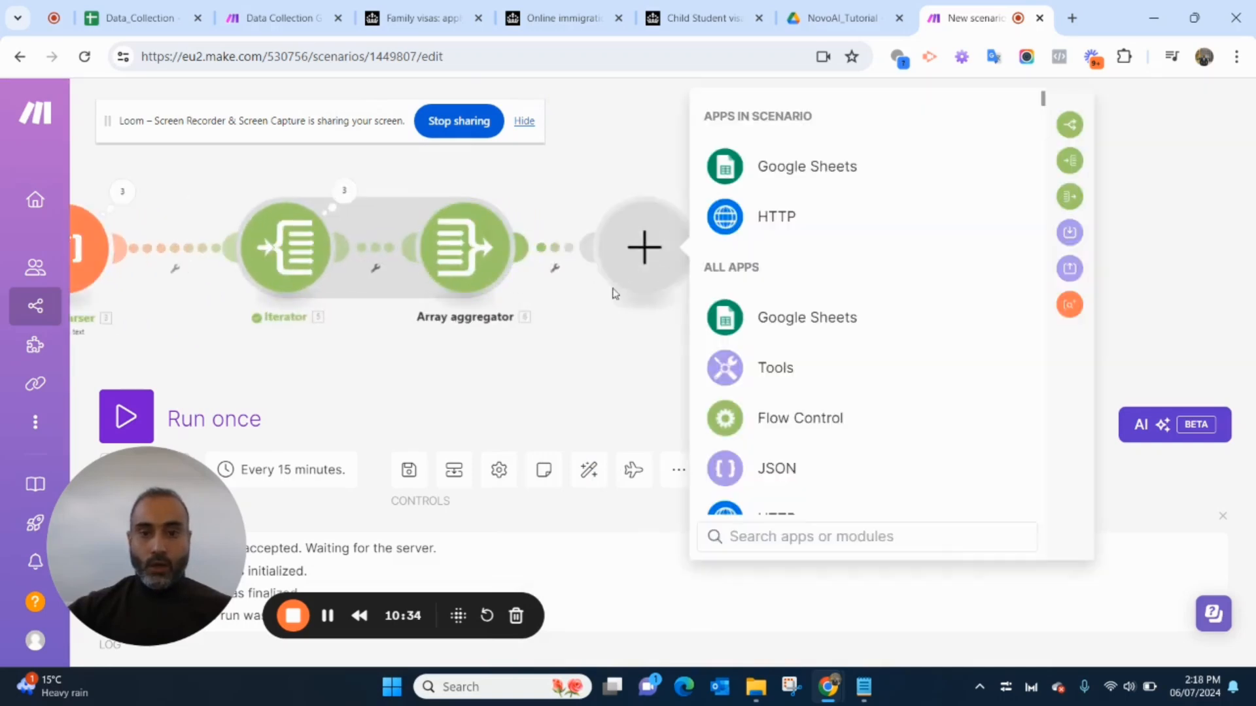
pyautogui.write('goog')
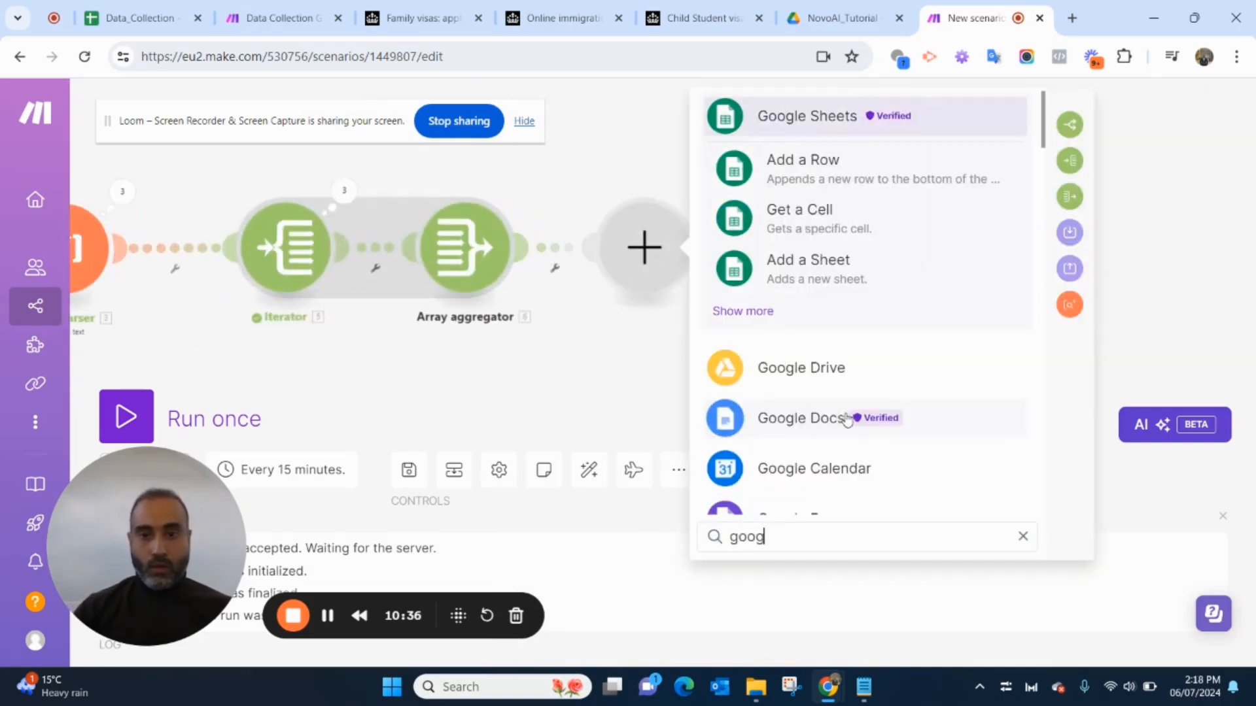
pyautogui.click(847, 421)
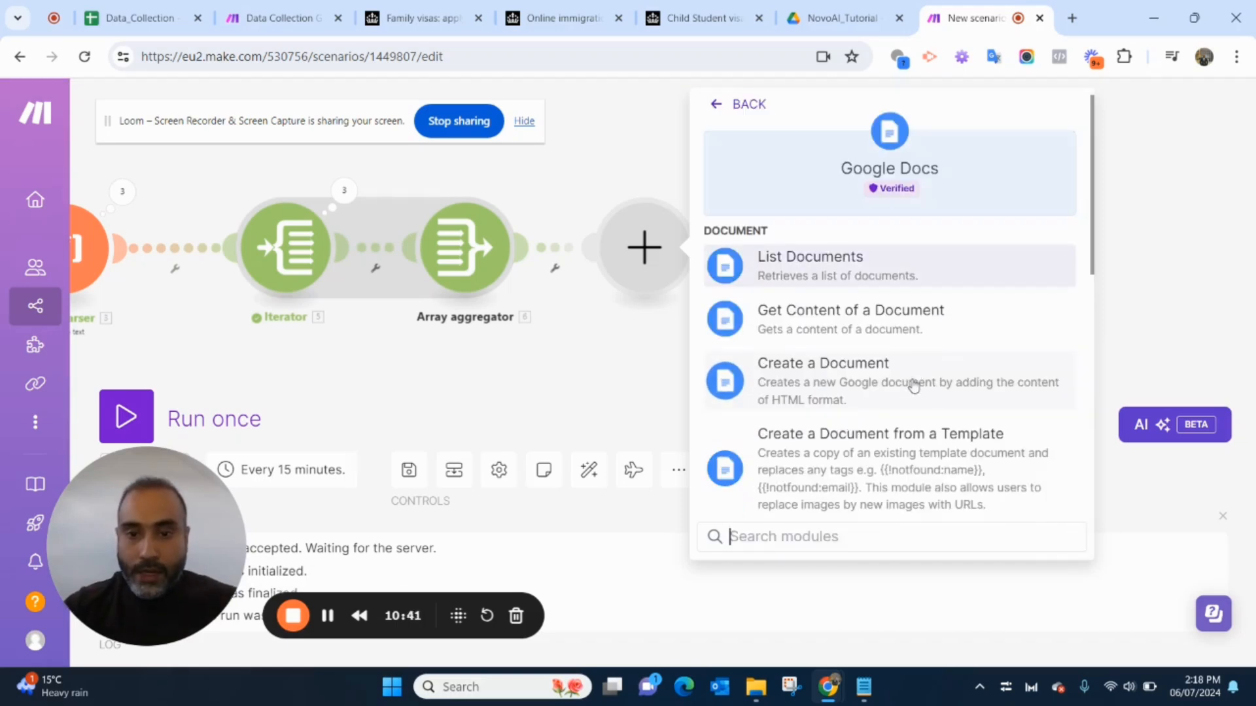
pyautogui.click(905, 383)
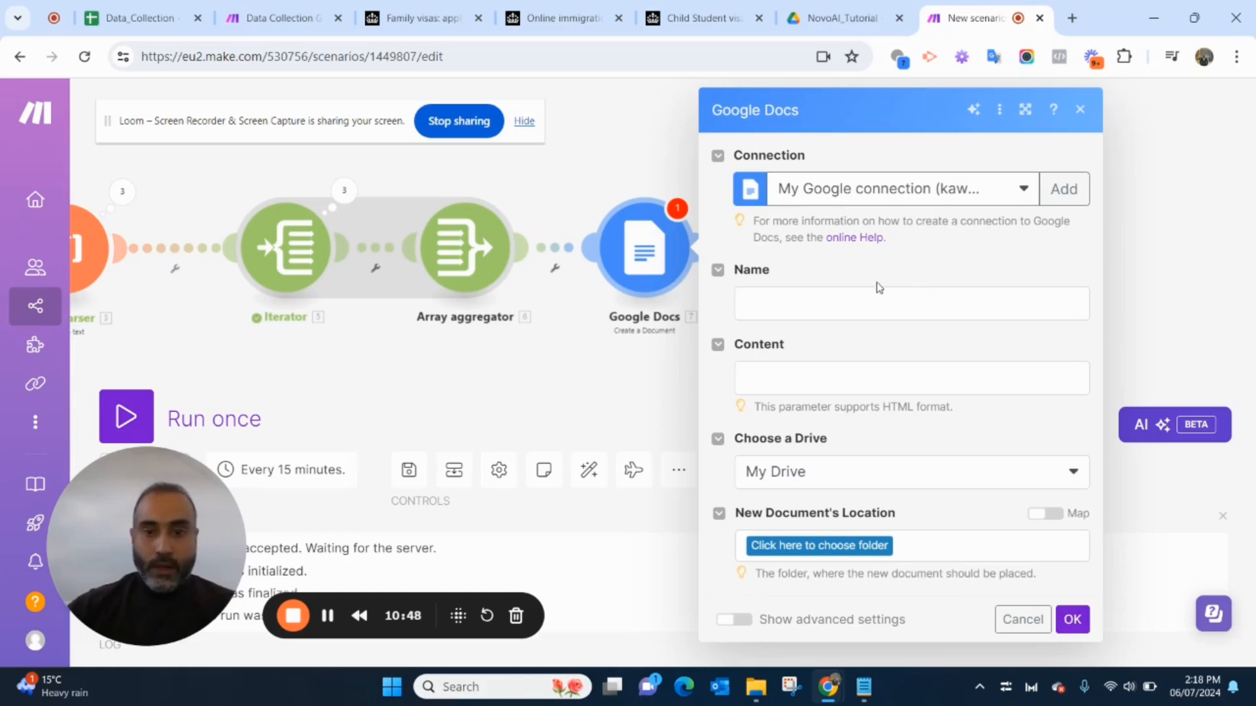
# Switch to the Data_Collection spreadsheet and look through its rows for a suitable document name source
pyautogui.click(877, 311)
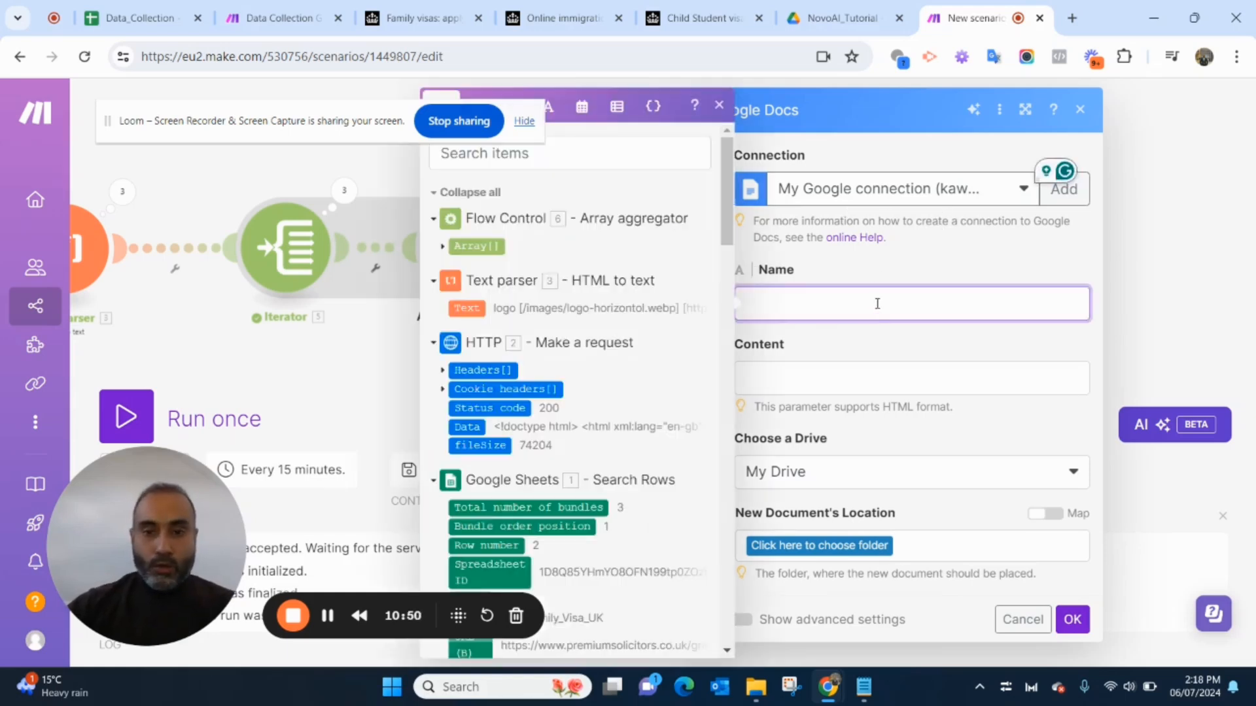
pyautogui.click(879, 269)
pyautogui.click(852, 309)
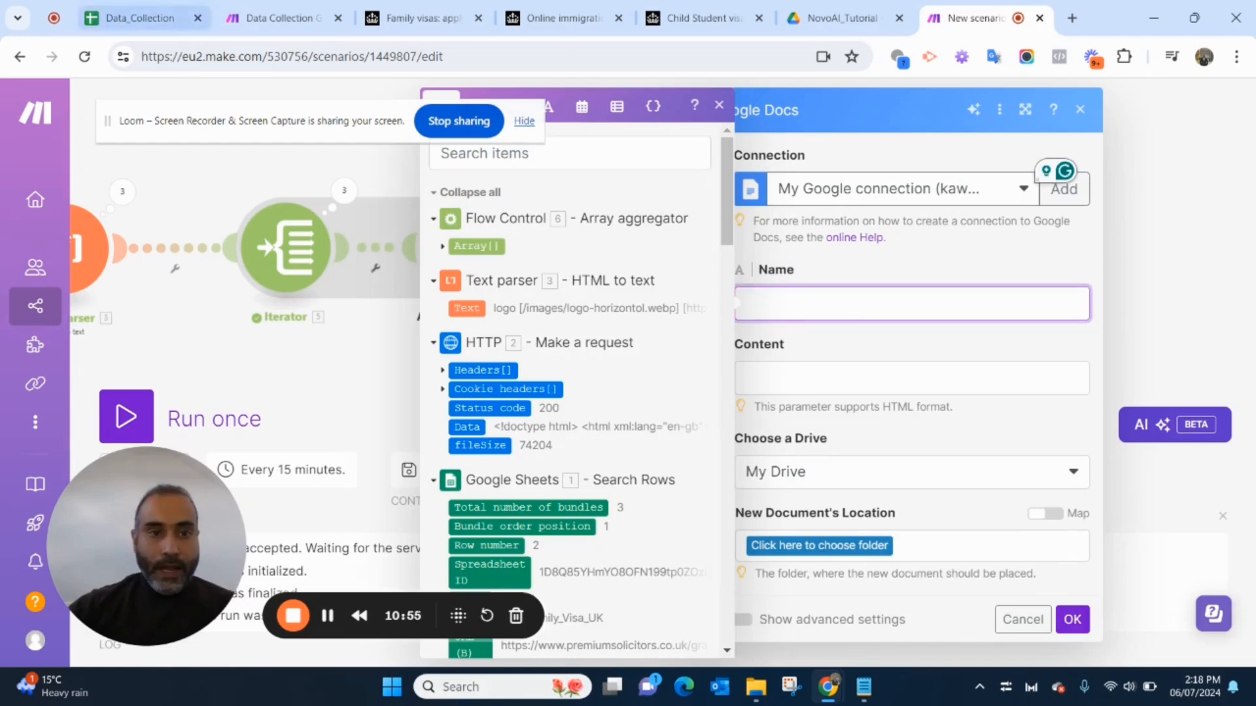
pyautogui.click(138, 18)
pyautogui.scroll(-5, 126, 299)
pyautogui.scroll(-10, 126, 299)
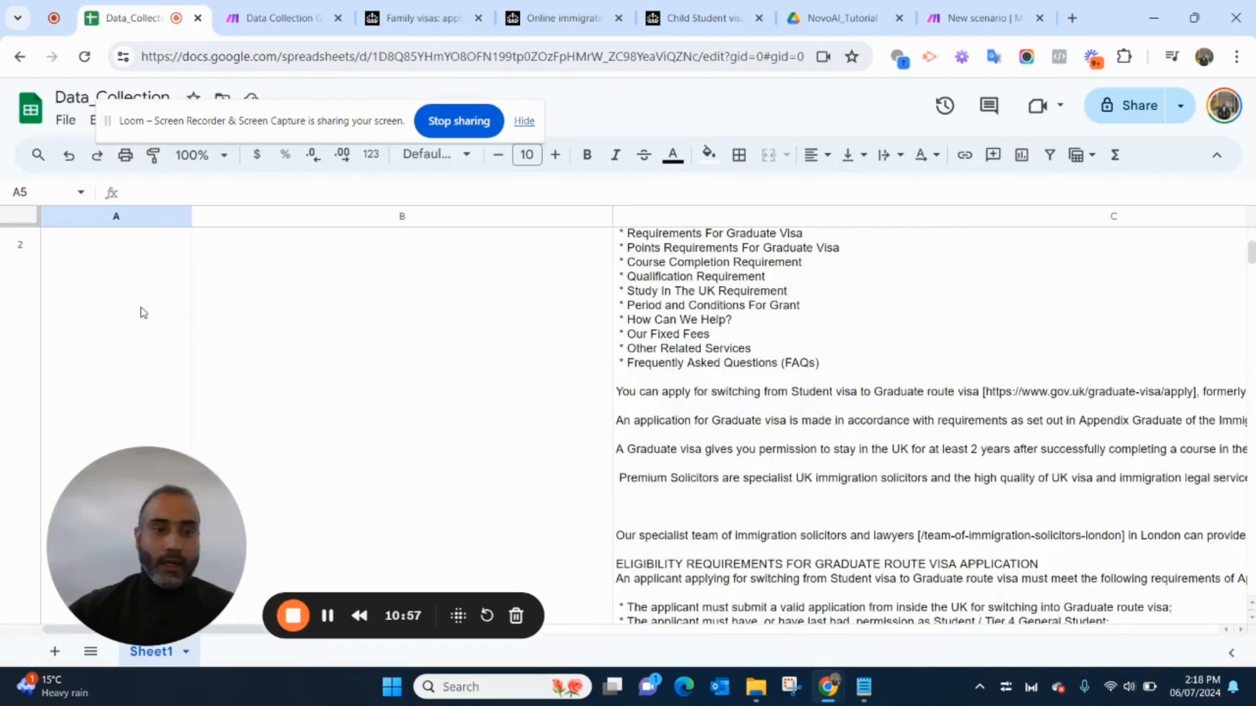
pyautogui.scroll(-10, 157, 323)
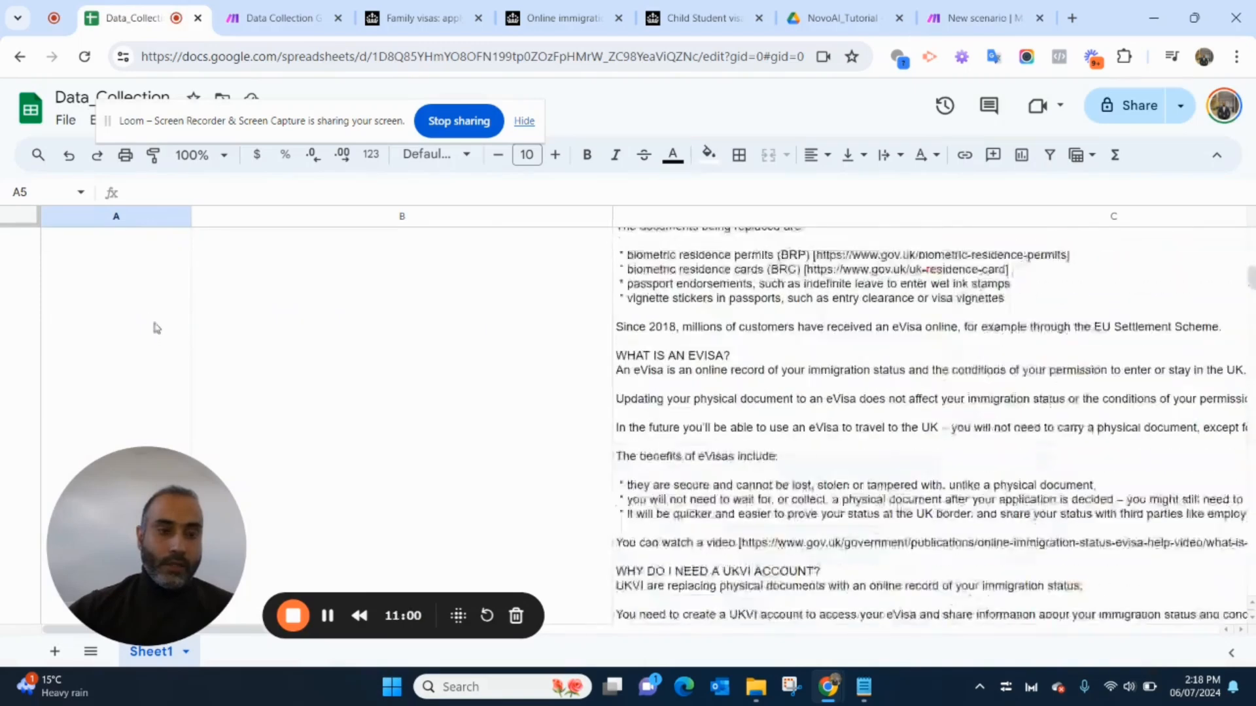
pyautogui.scroll(-10, 859, 287)
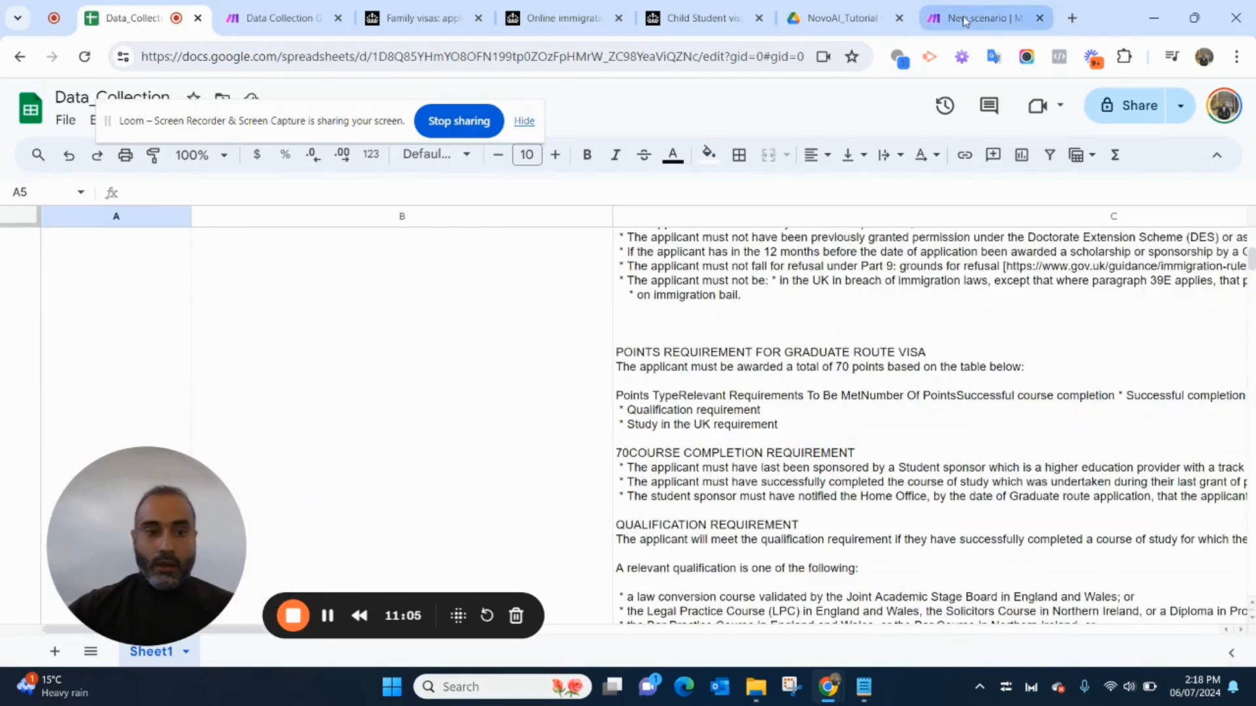
# Return to the Make scenario and map the new document's Name to Title (A) from the Search Rows module
pyautogui.click(964, 20)
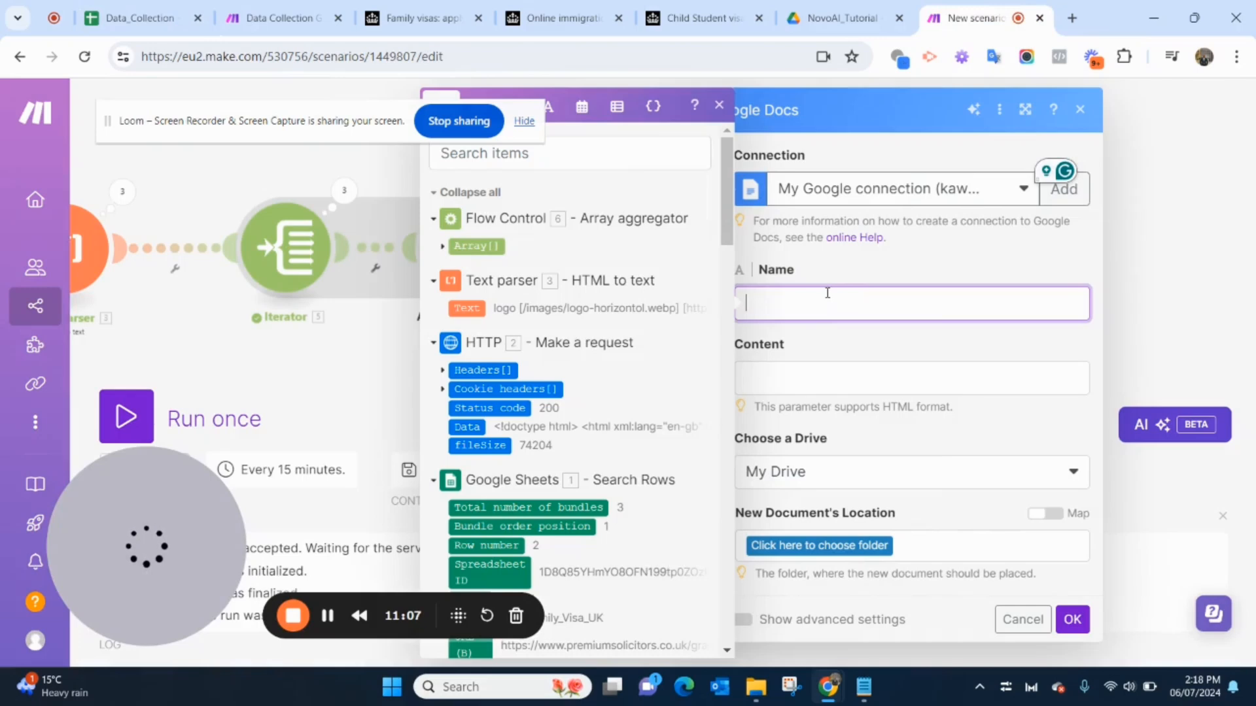
pyautogui.scroll(-5, 575, 379)
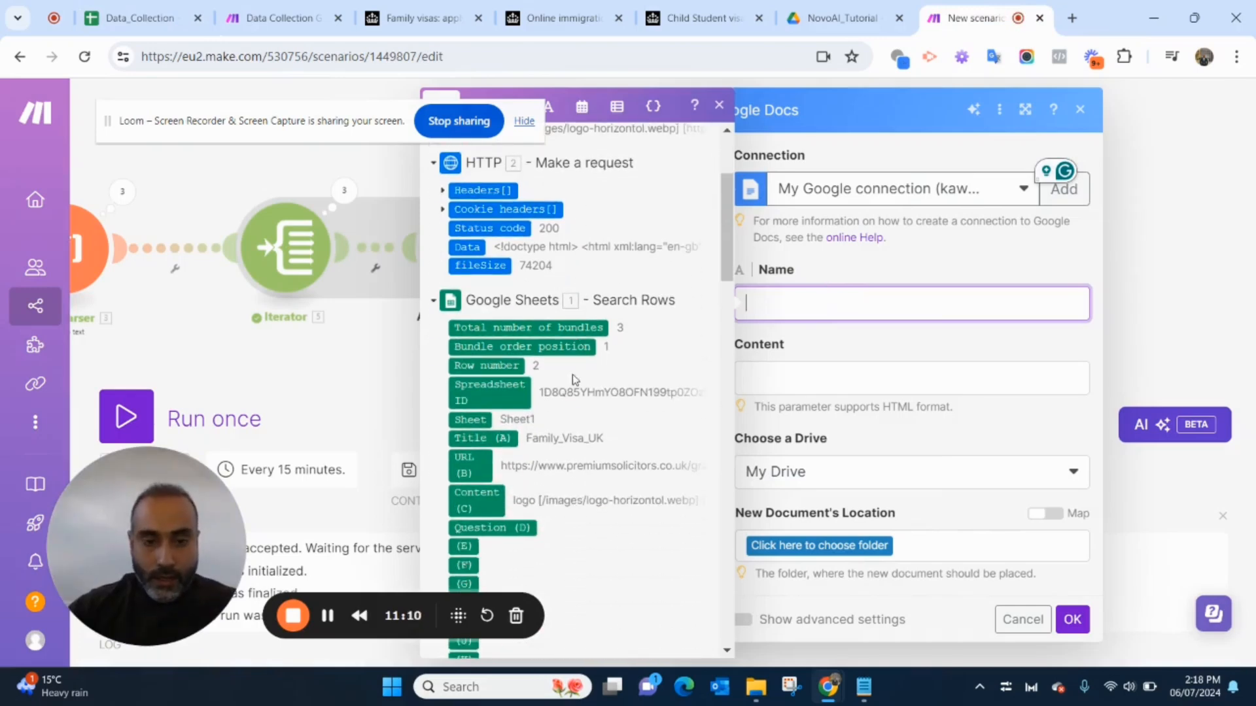
pyautogui.click(466, 440)
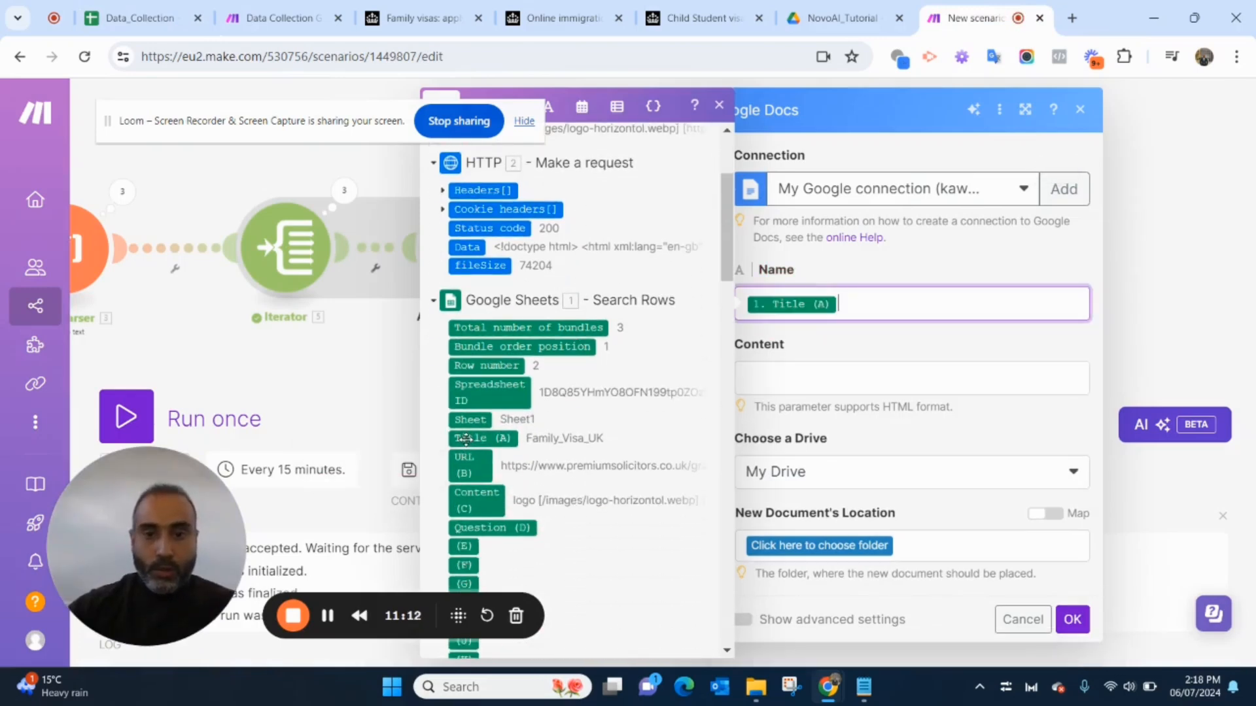
pyautogui.click(836, 345)
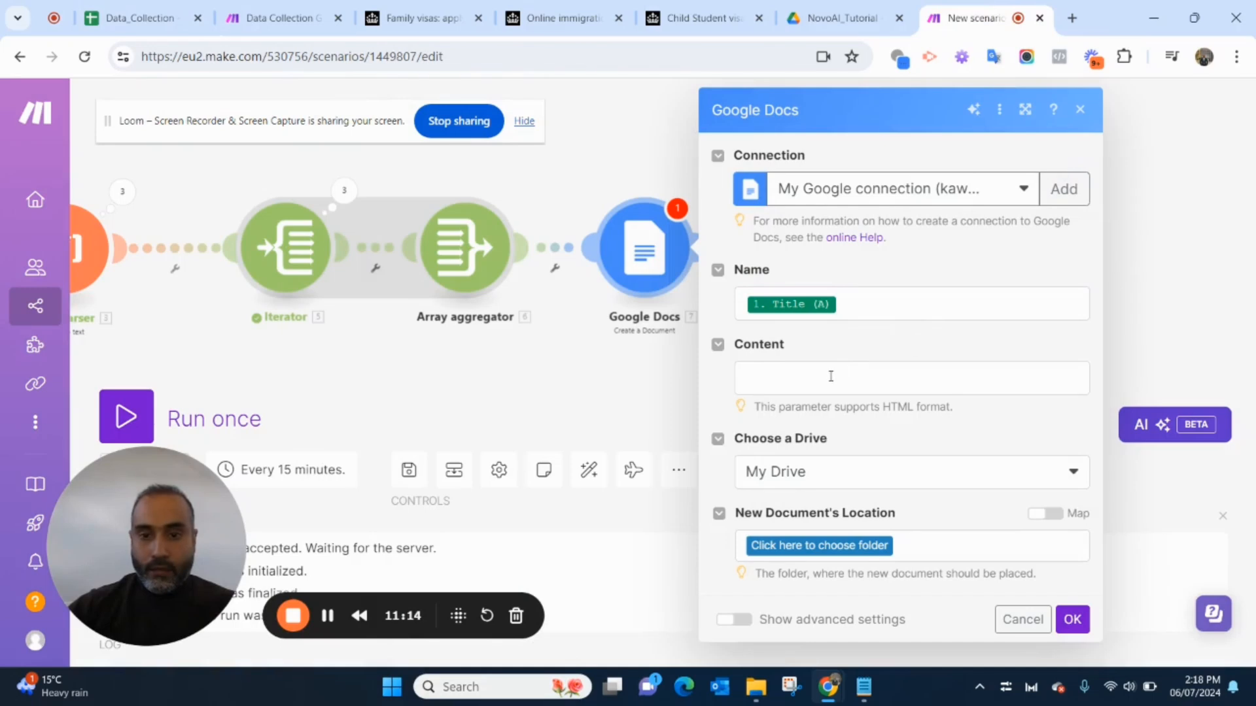
# Map the new document's Content to the Value inside the Array aggregator's Array output
pyautogui.click(828, 371)
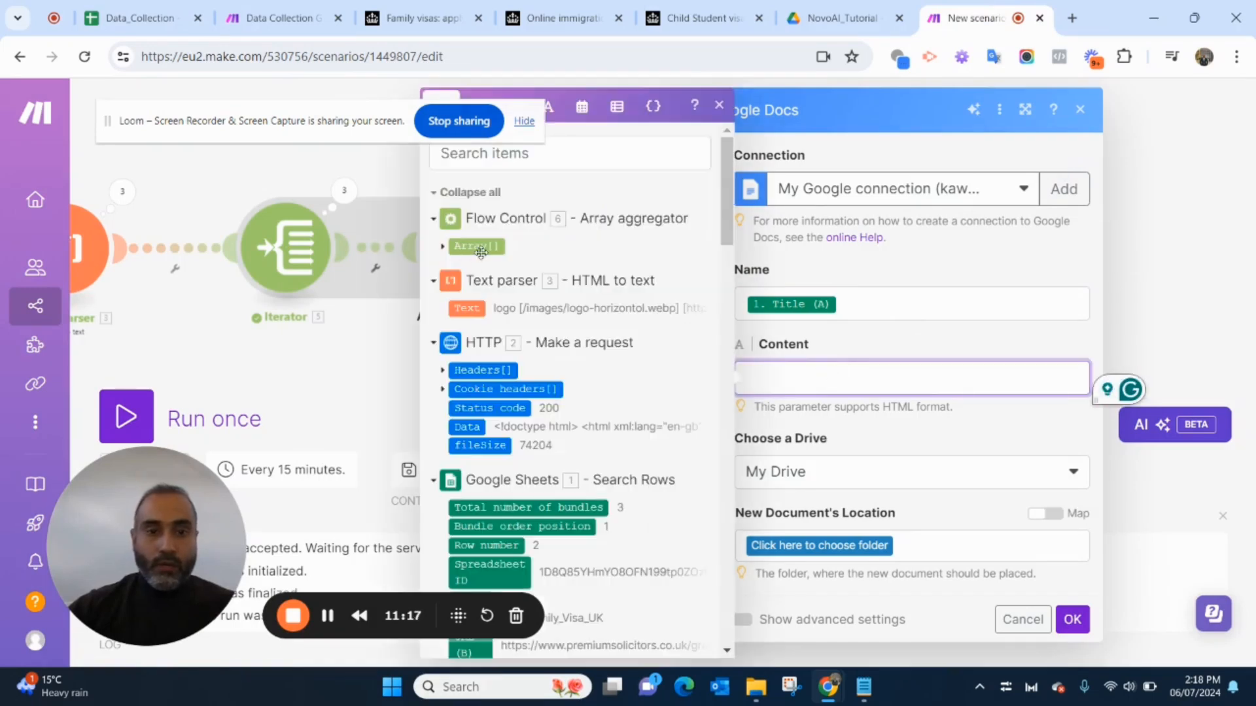
pyautogui.click(396, 369)
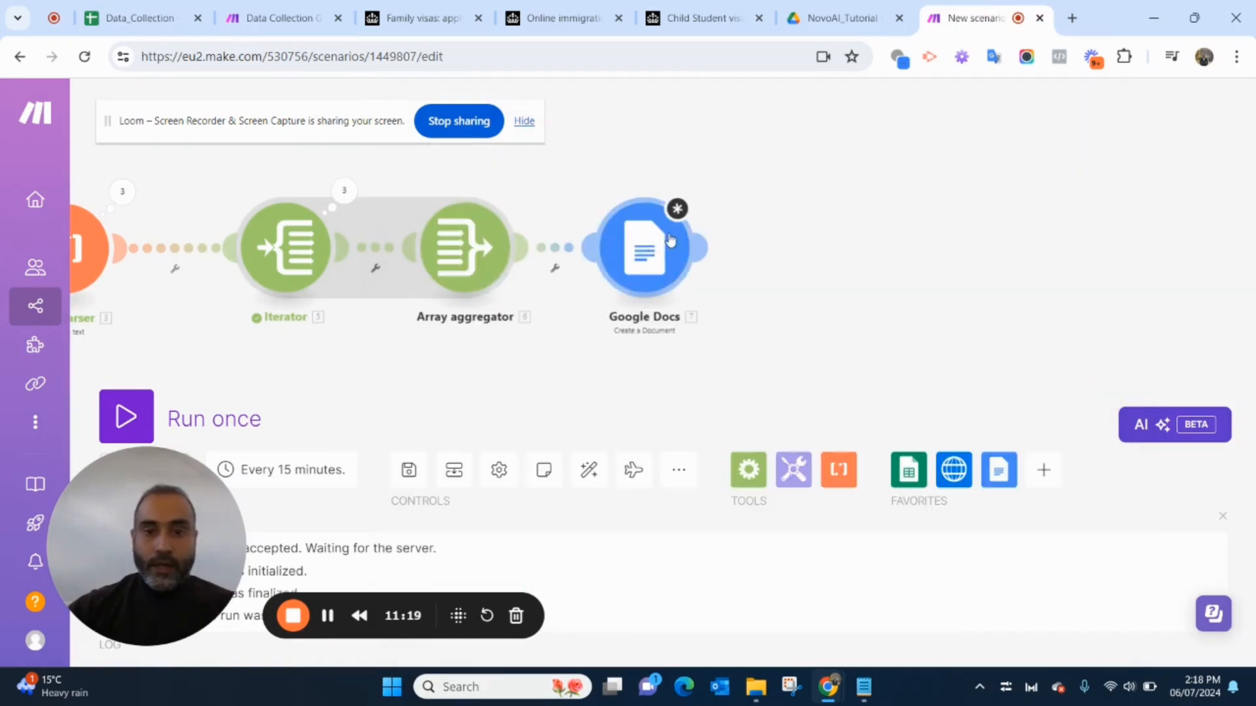
pyautogui.click(672, 255)
pyautogui.click(818, 376)
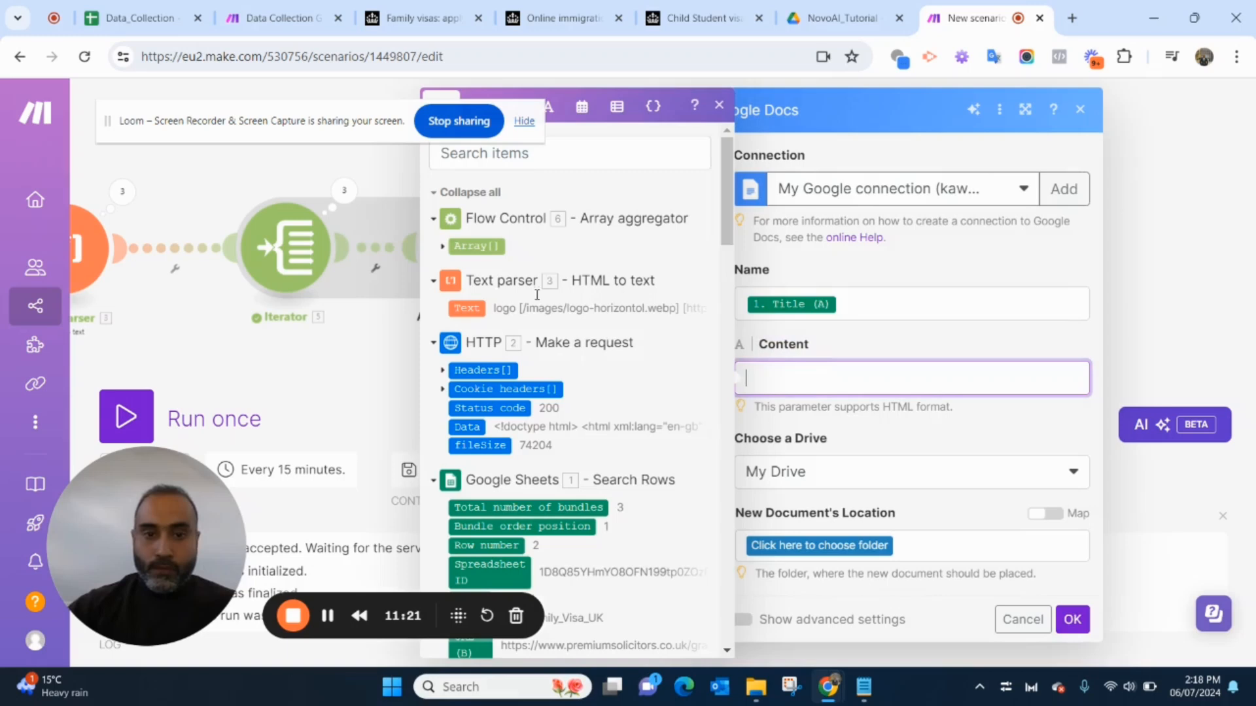
pyautogui.click(444, 248)
pyautogui.click(485, 266)
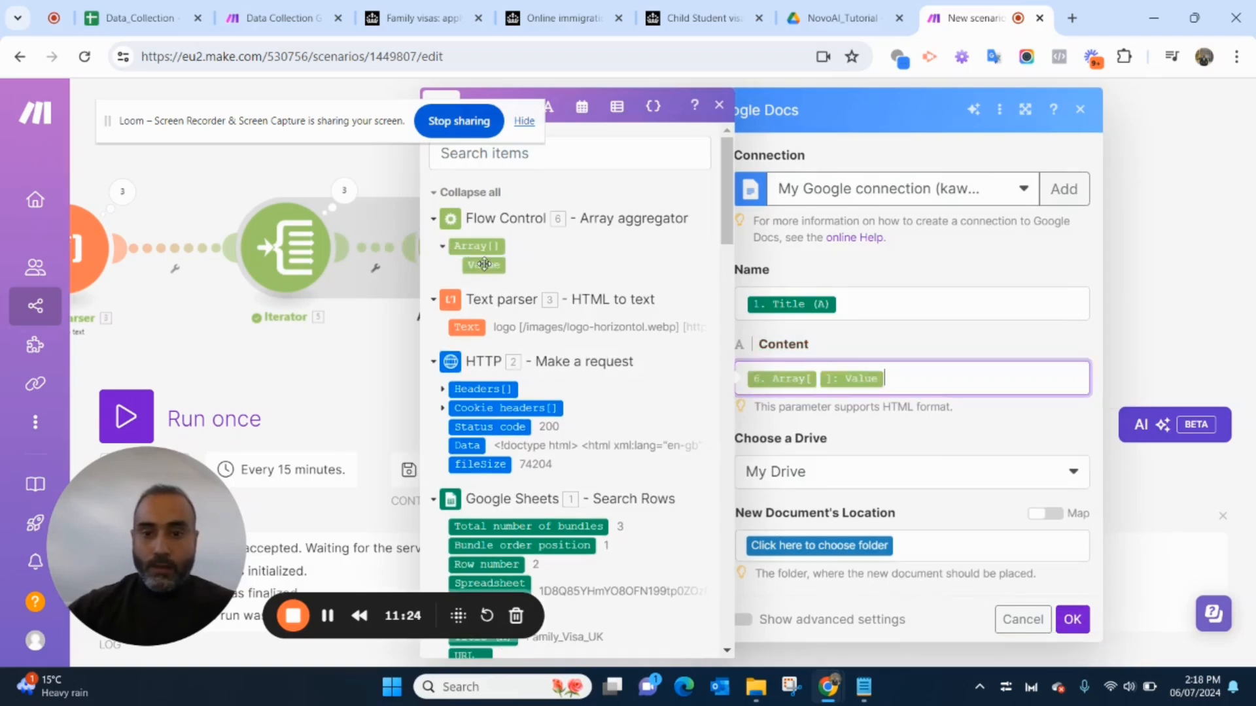
pyautogui.click(956, 339)
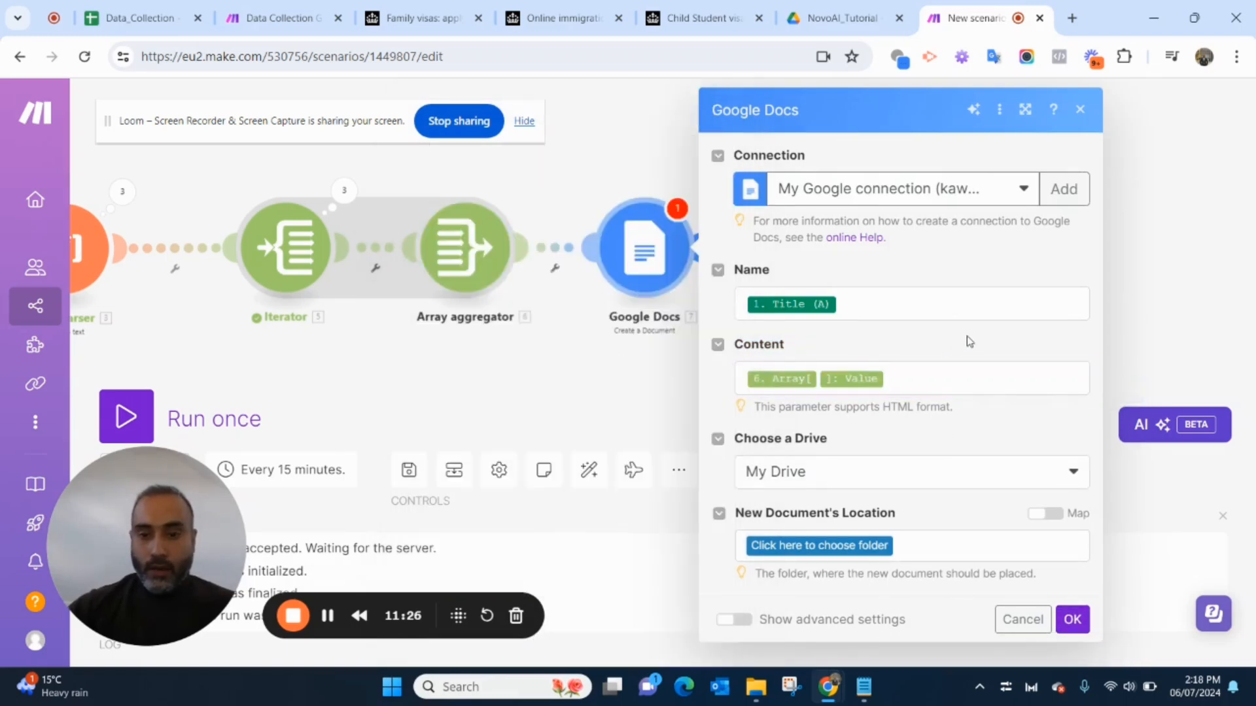
# Set the new document's location to NovoAI_Tutorial / UK_Immigration_Lawyer on My Drive and save the module settings
pyautogui.click(837, 547)
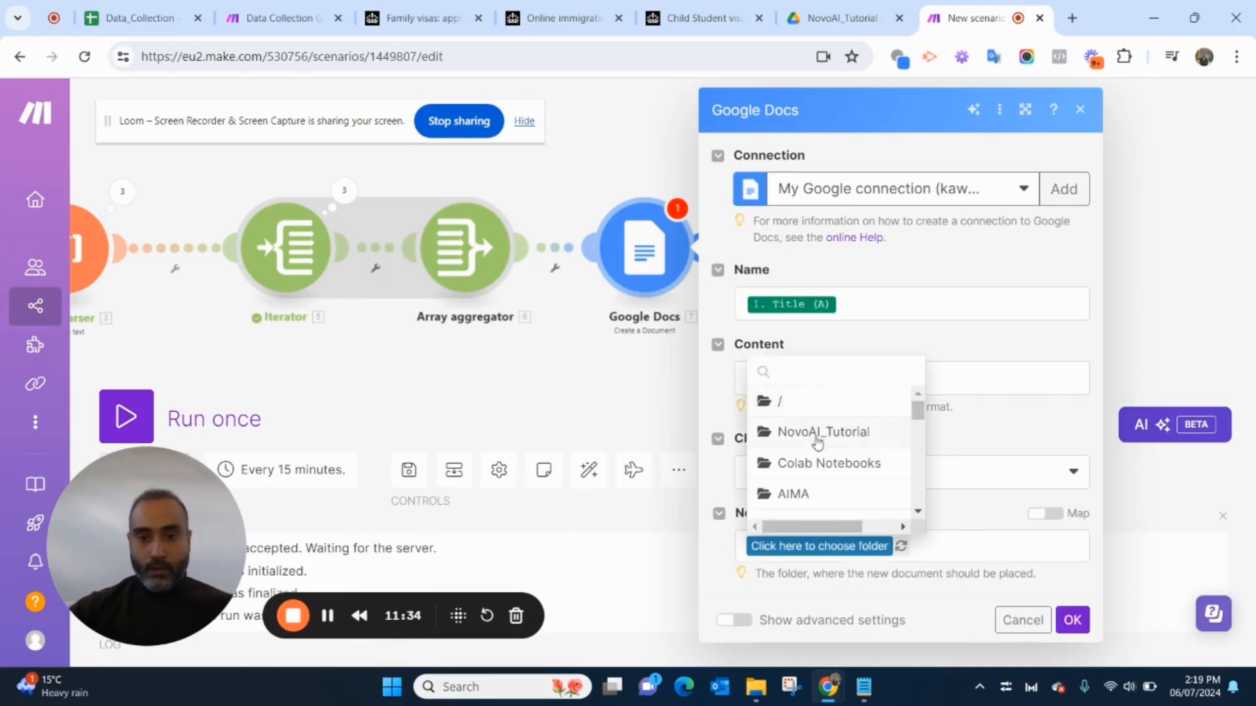
pyautogui.click(817, 433)
pyautogui.click(898, 548)
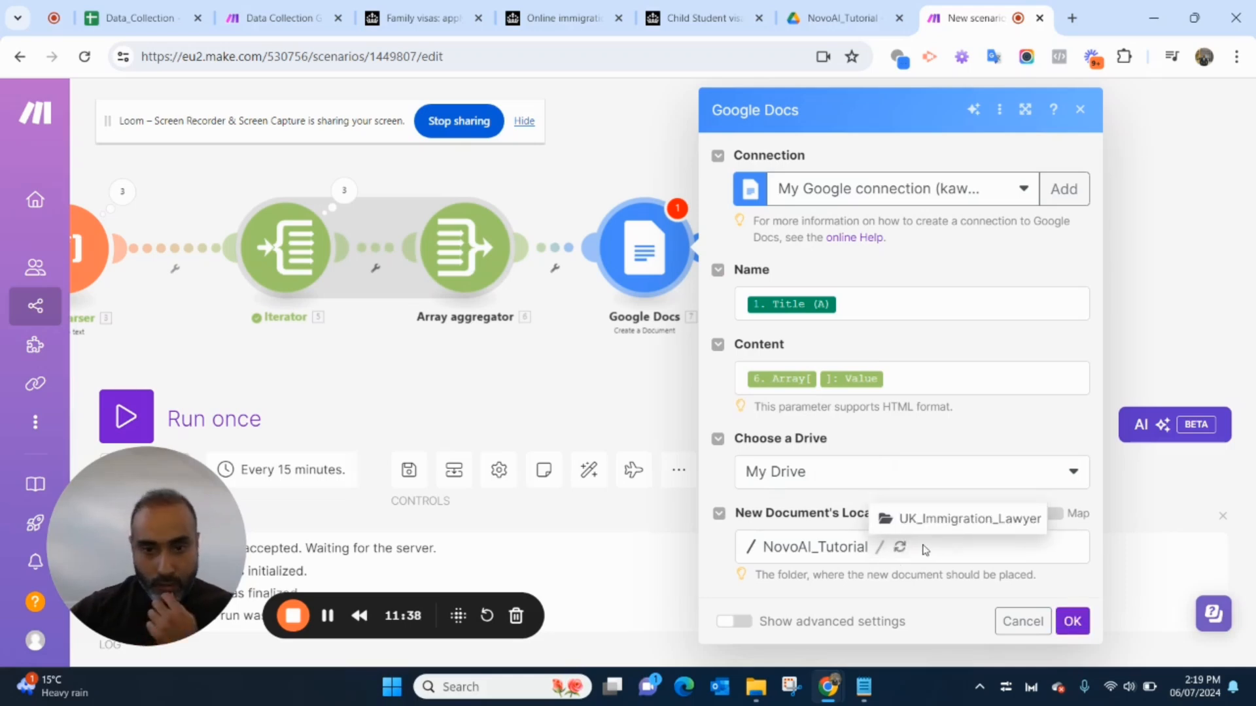
pyautogui.click(944, 519)
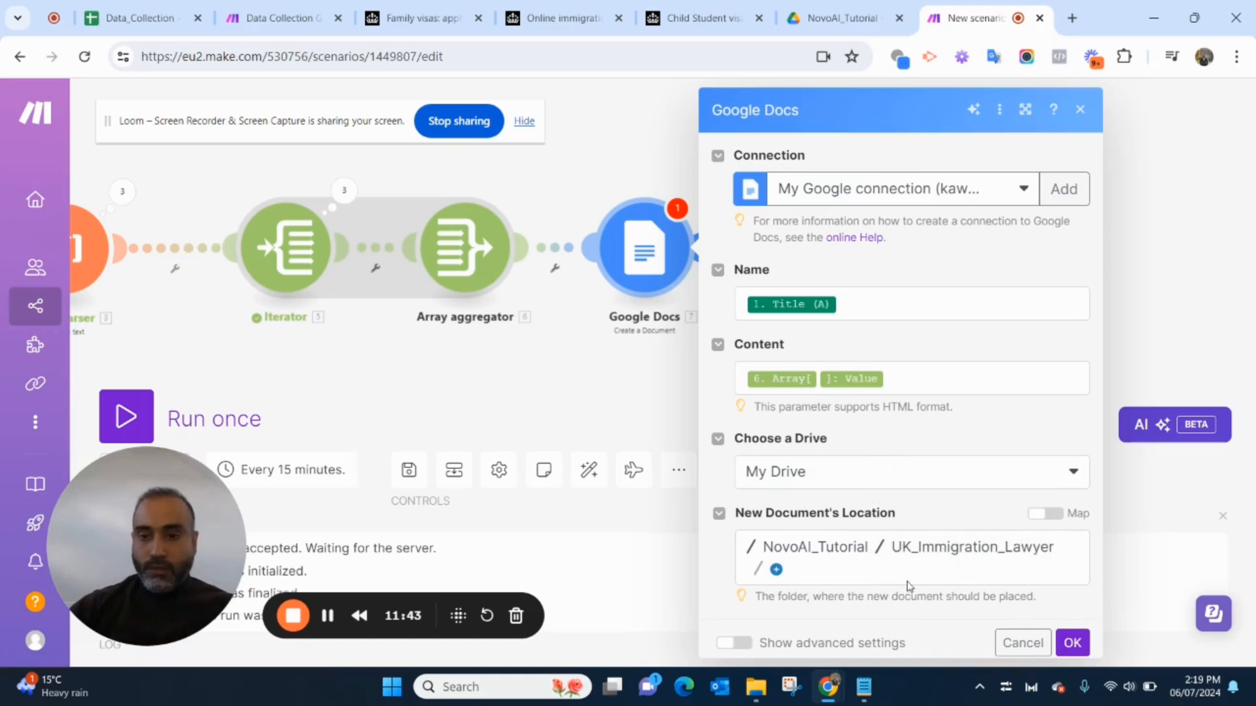
pyautogui.click(1073, 643)
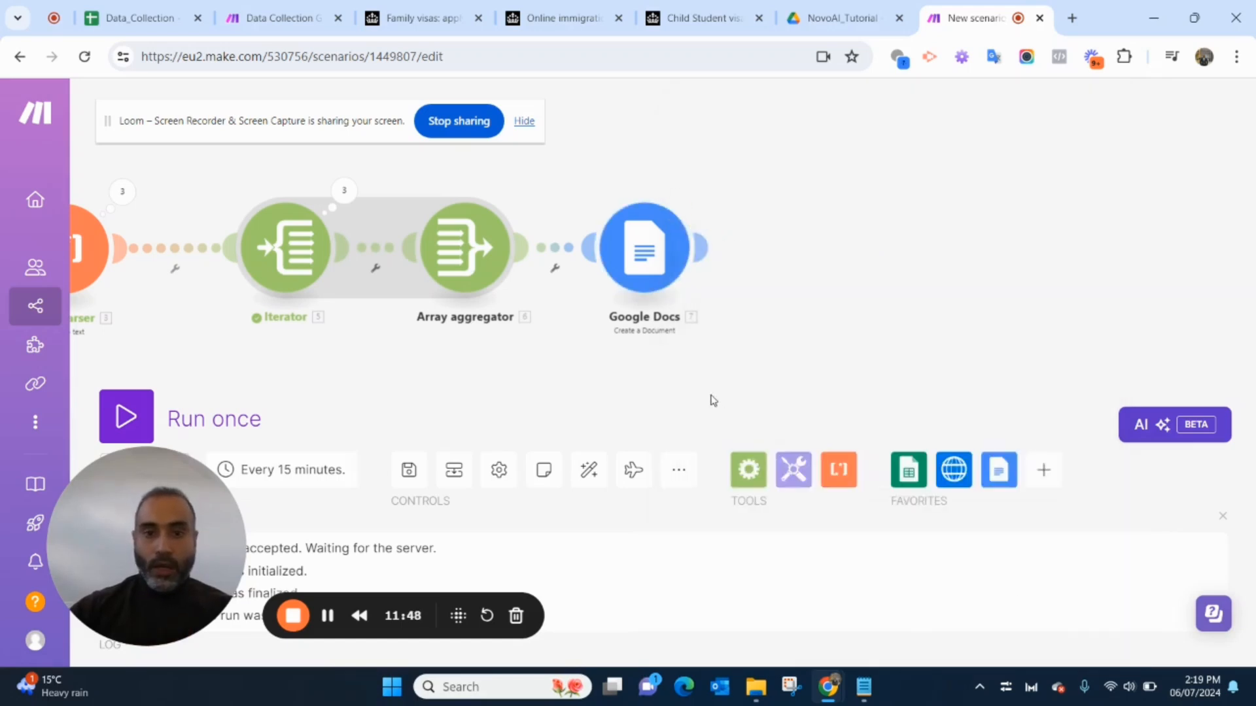
# Save the scenario and run it once
pyautogui.scroll(-3, 709, 398)
pyautogui.click(409, 470)
pyautogui.moveTo(767, 320); pyautogui.dragTo(701, 356)
pyautogui.click(128, 419)
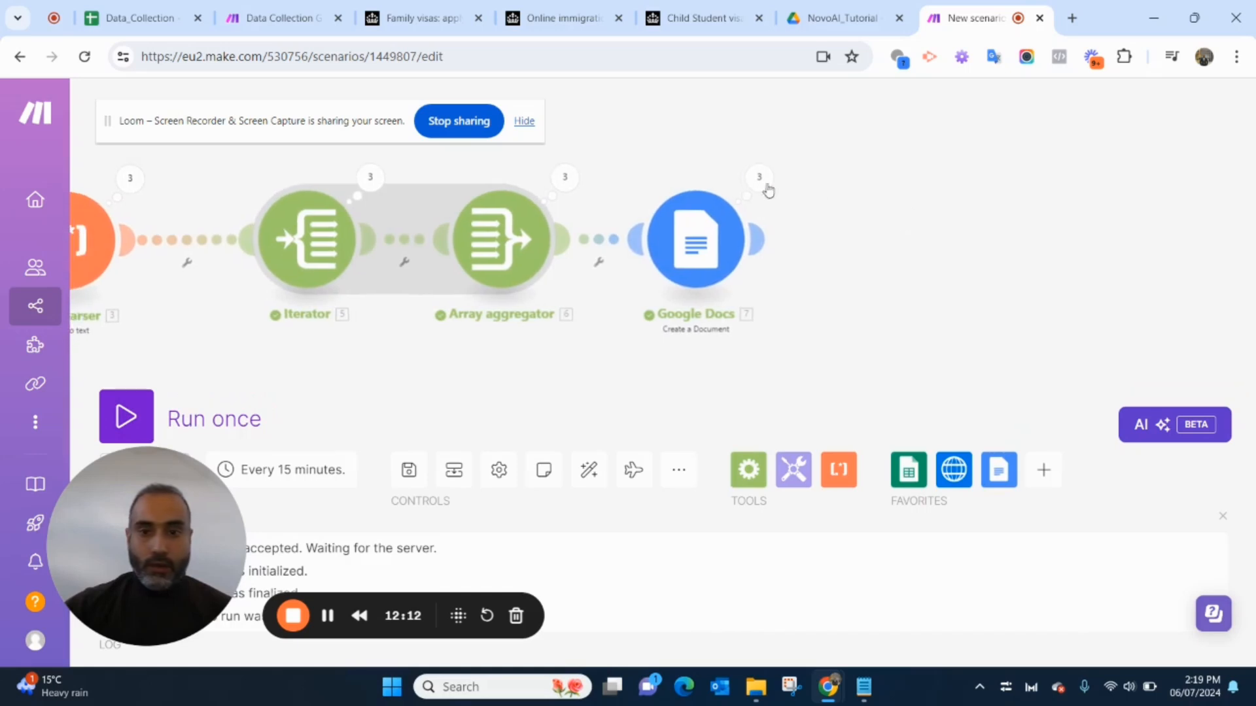
# Examine the input and output of Operation 1 in the Google Docs module's run results
pyautogui.click(766, 179)
pyautogui.click(909, 185)
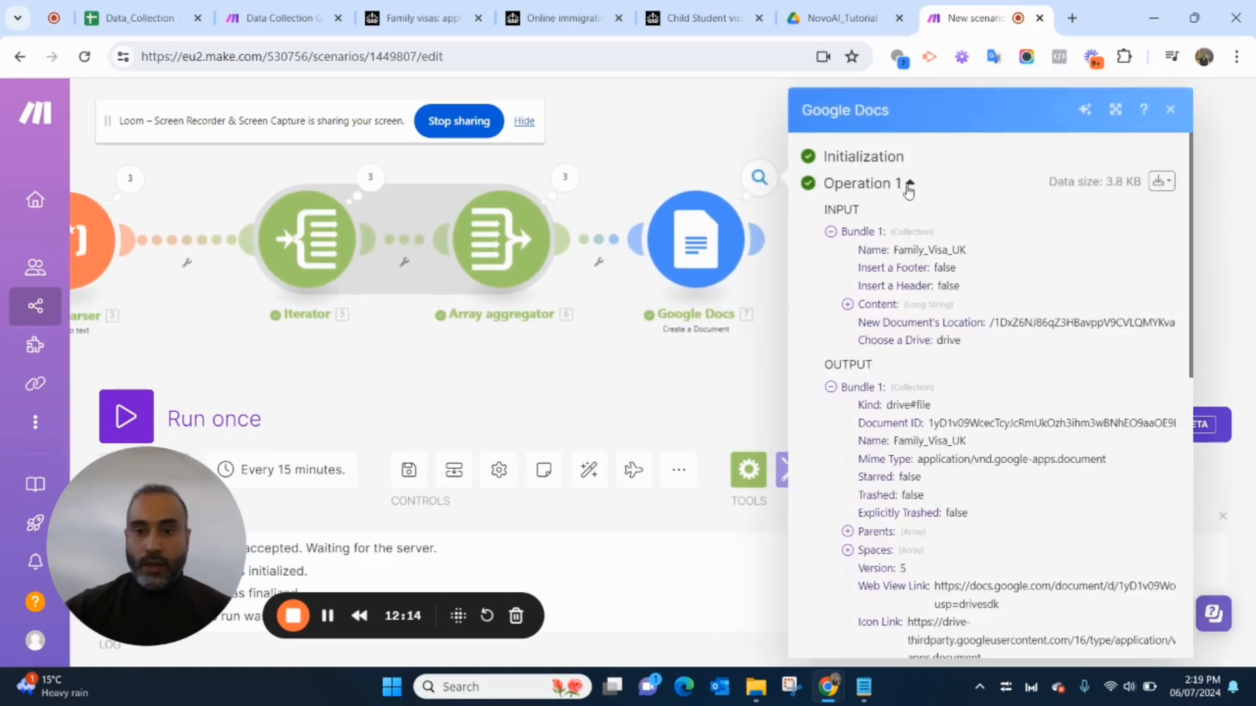
# Check the document name in the input and output bundles of Operation 1 in the Google Docs run results
pyautogui.moveTo(913, 250); pyautogui.dragTo(962, 246)
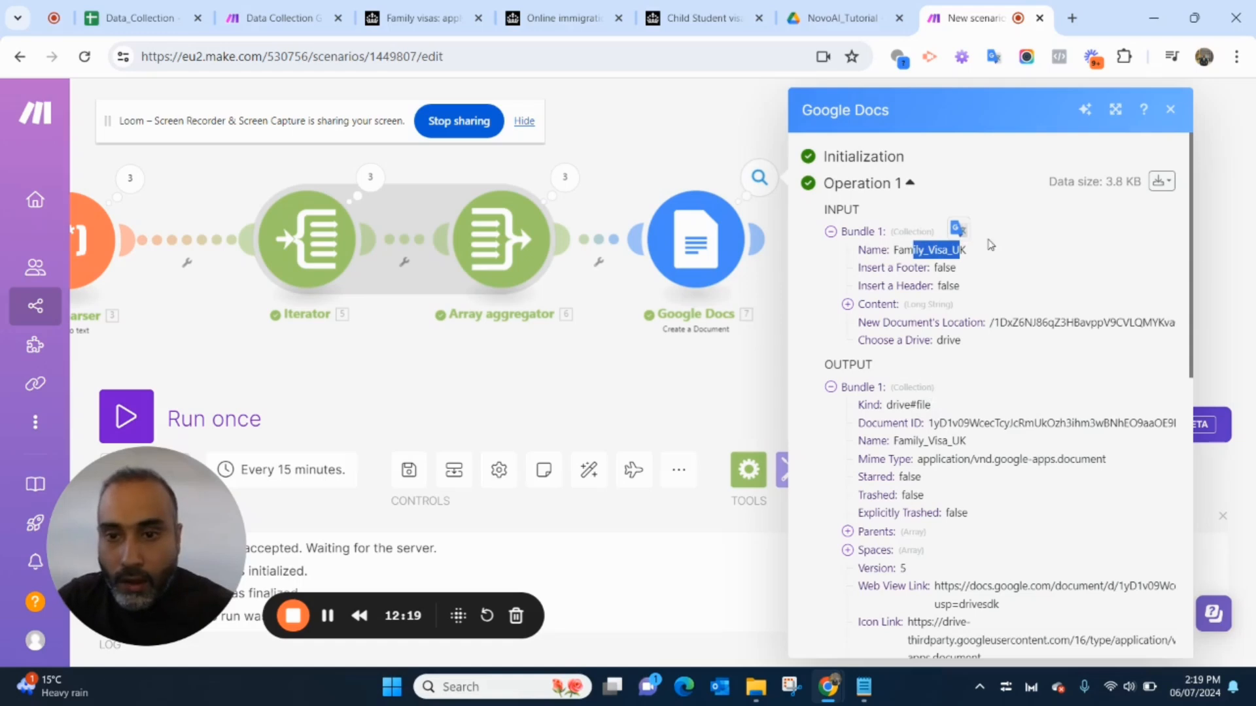
pyautogui.scroll(-2, 969, 293)
pyautogui.moveTo(920, 351); pyautogui.dragTo(967, 352)
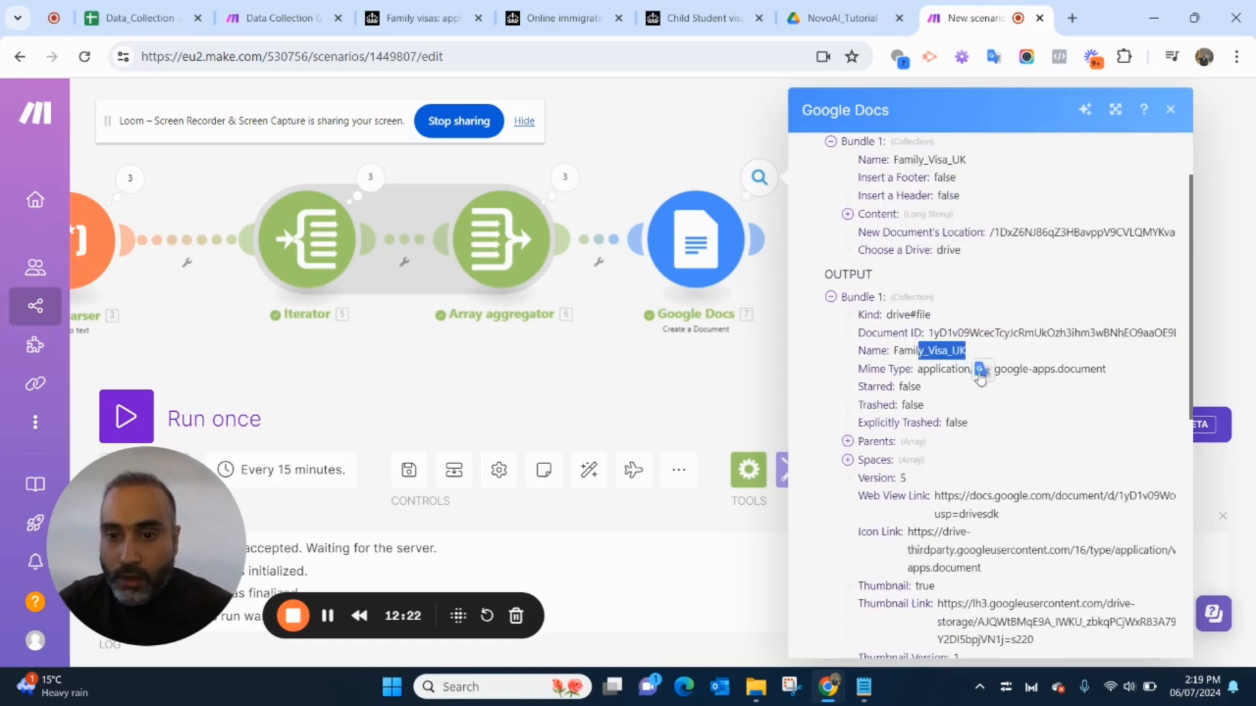
pyautogui.scroll(-4, 981, 368)
pyautogui.scroll(-8, 1000, 356)
# Expand Operations 2 and 3 of the Google Docs run results and check the name of each output document
pyautogui.click(912, 554)
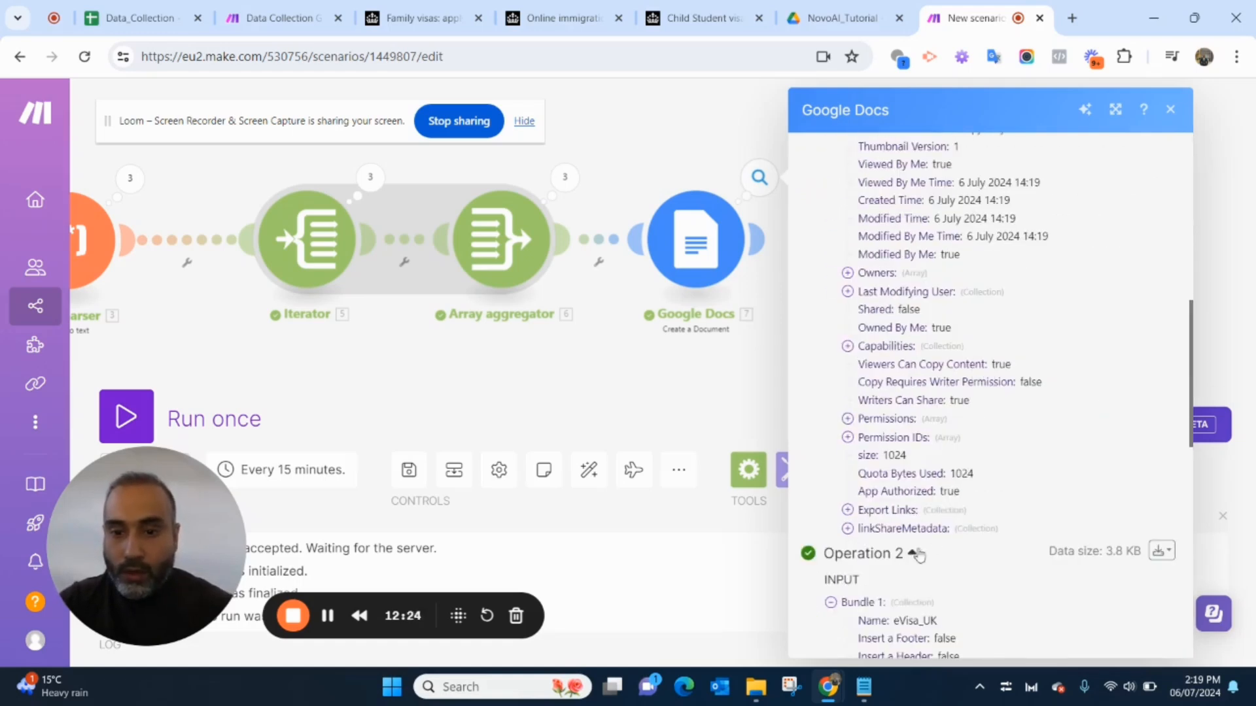
pyautogui.scroll(-8, 1073, 425)
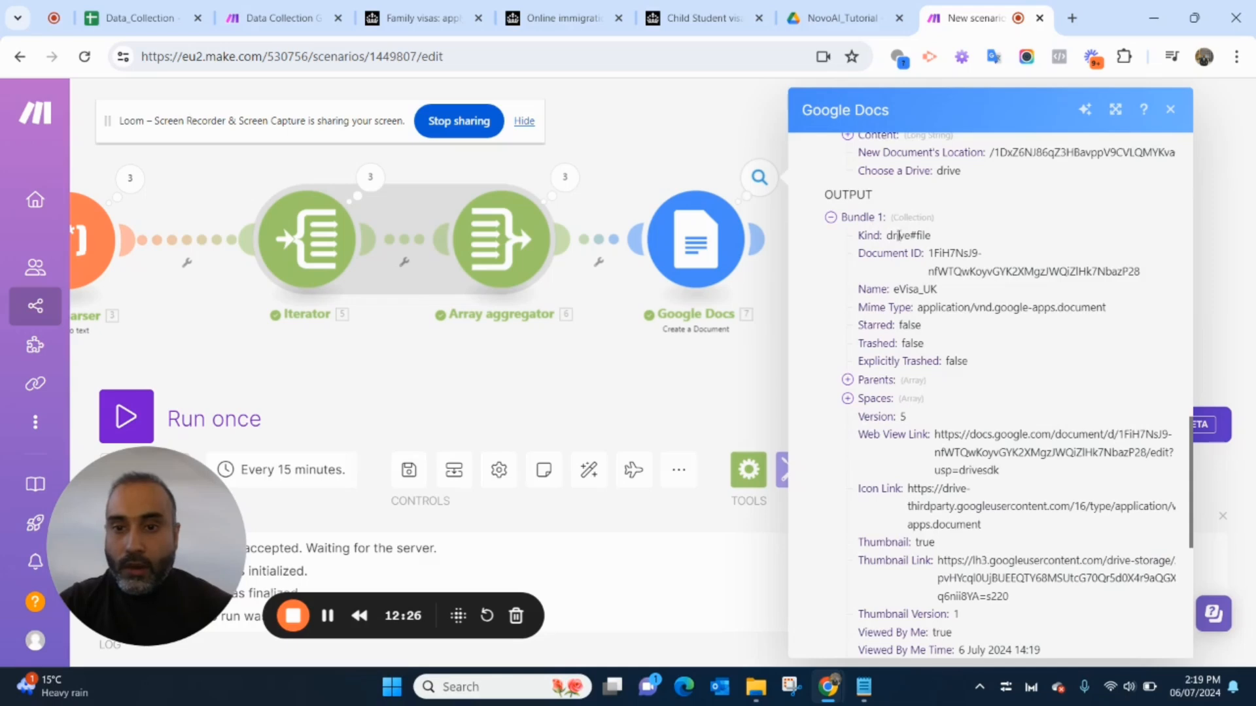
pyautogui.scroll(-10, 936, 334)
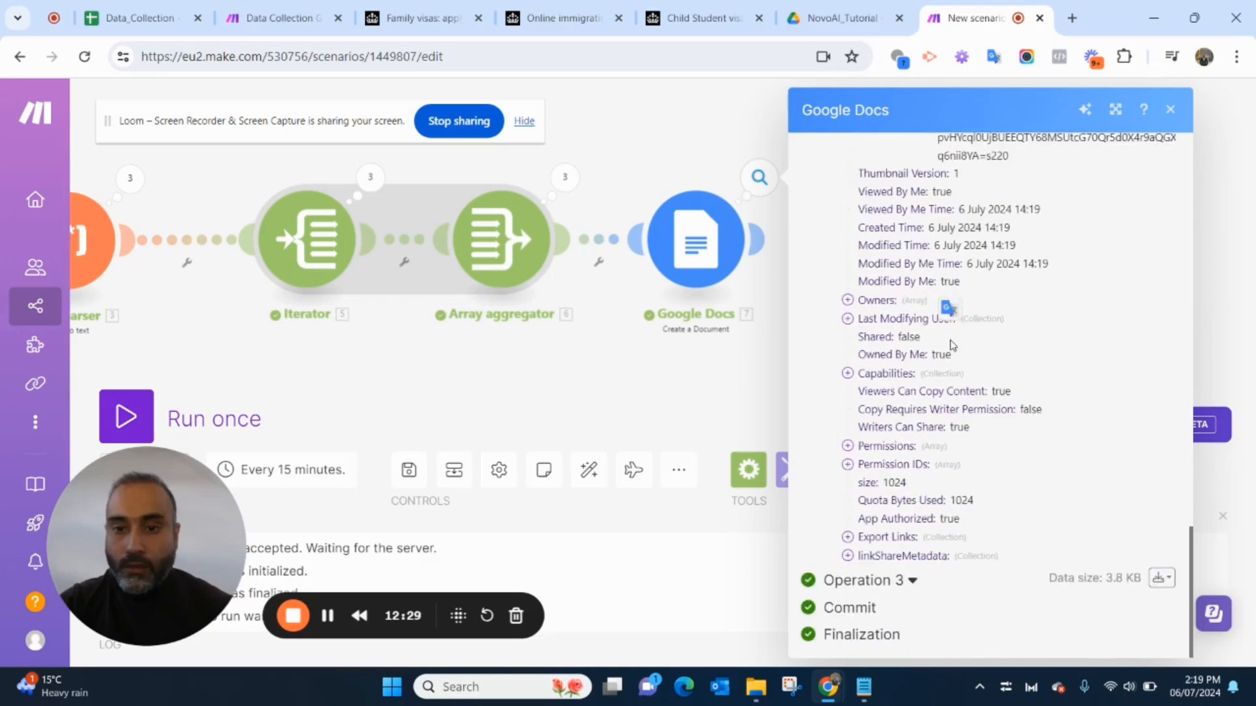
pyautogui.click(889, 580)
pyautogui.scroll(-8, 982, 426)
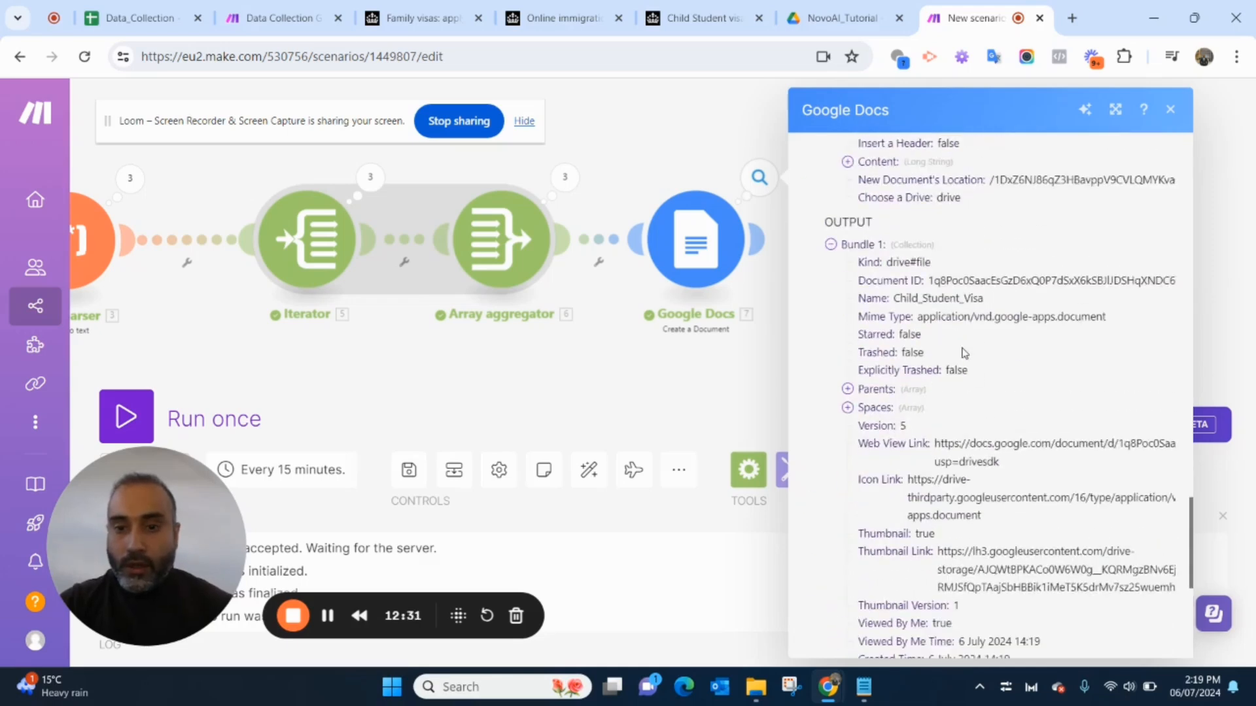
pyautogui.moveTo(922, 298); pyautogui.dragTo(974, 318)
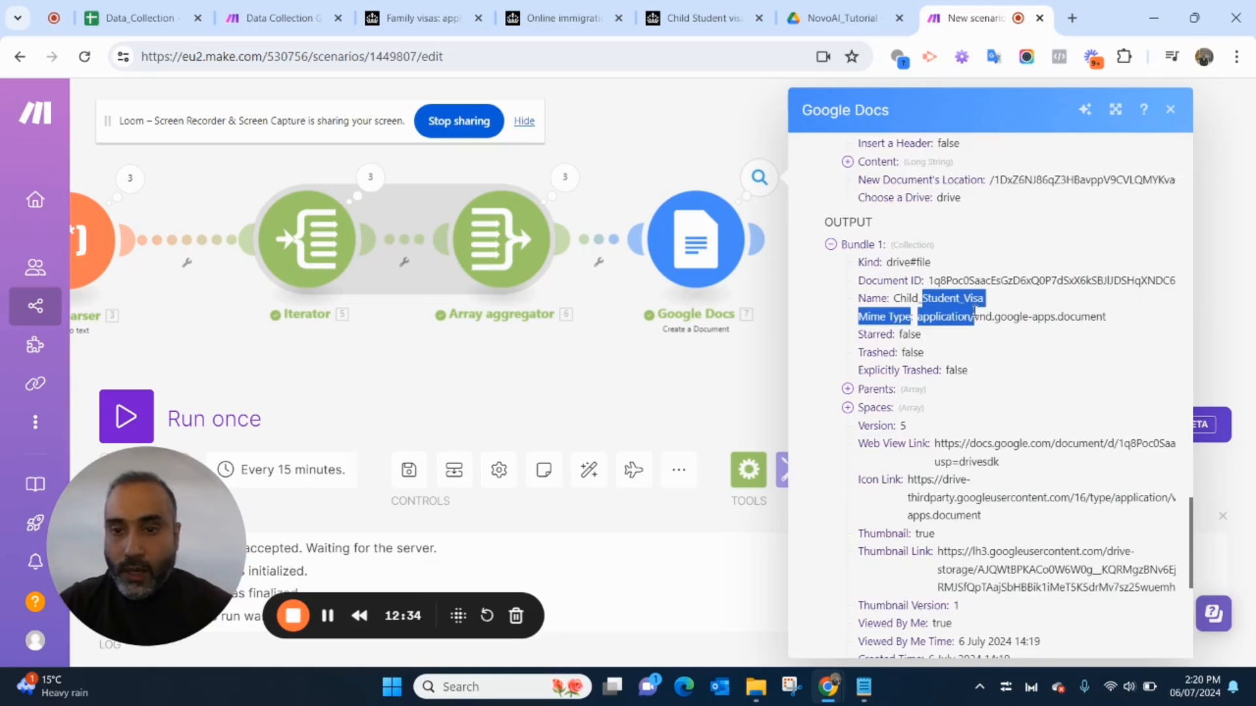
# Review the rows of the Data_Collection sheet in Google Sheets, then return to the Make scenario
pyautogui.click(141, 26)
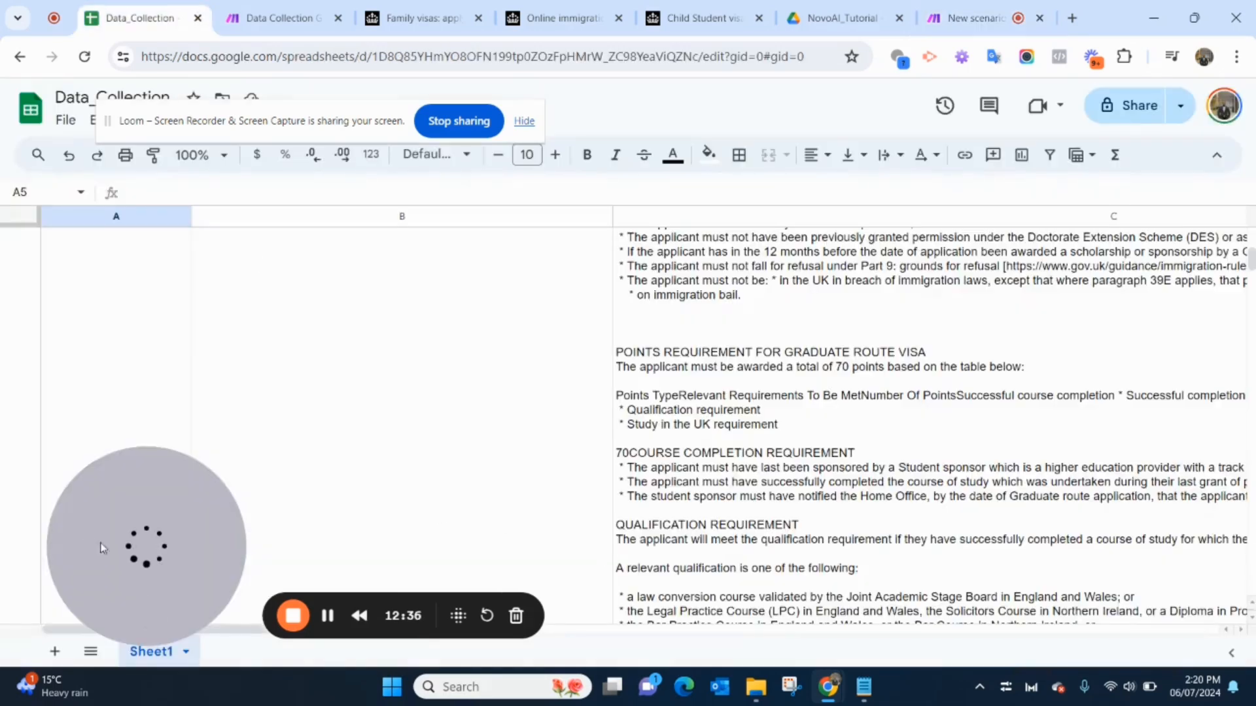
pyautogui.scroll(-5, 140, 364)
pyautogui.scroll(3, 133, 383)
pyautogui.scroll(-3, 151, 386)
pyautogui.scroll(5, 174, 390)
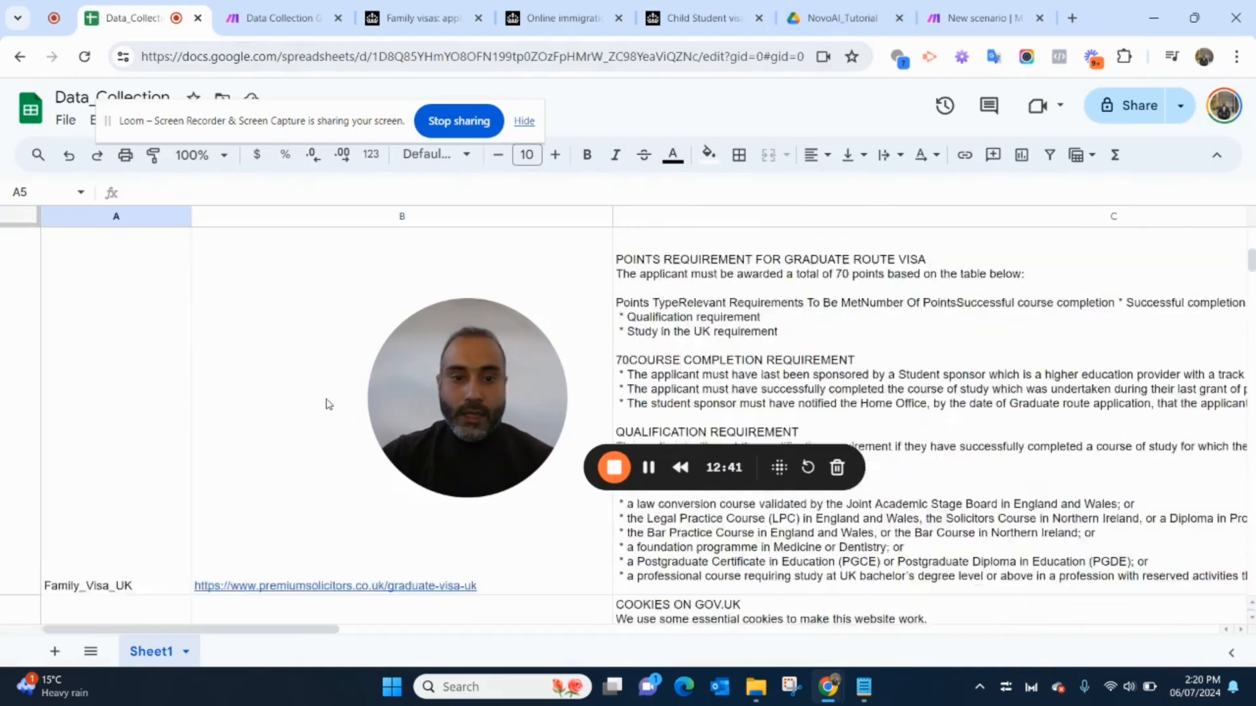
pyautogui.scroll(3, 329, 404)
pyautogui.click(974, 17)
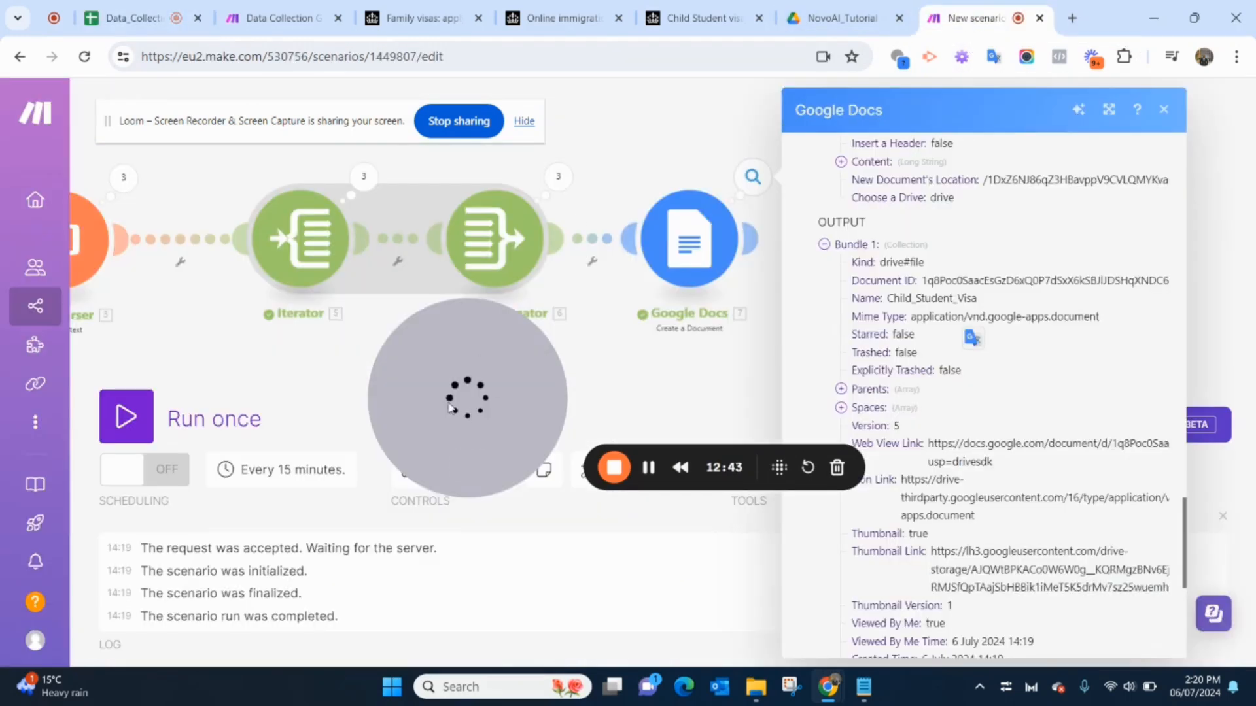
# Switch to Google Drive and open the UK_Immigration_Lawyer folder inside NovoAI_Tutorial
pyautogui.click(842, 11)
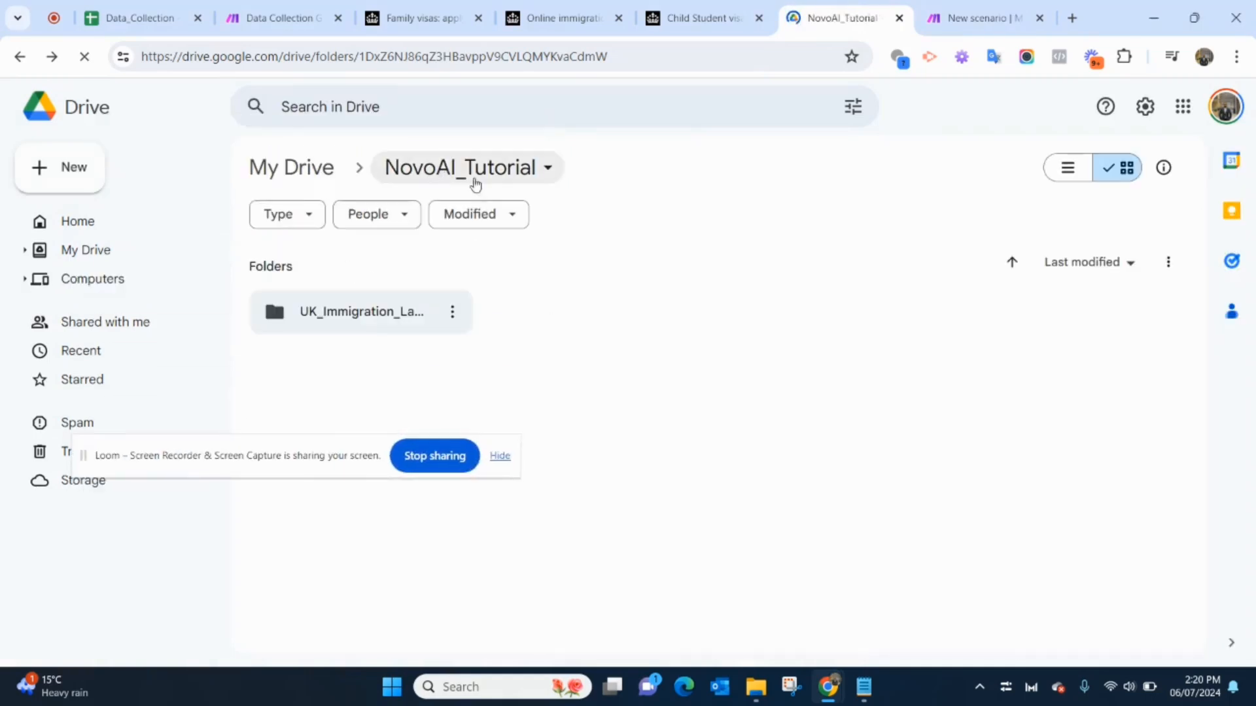
pyautogui.doubleClick(338, 313)
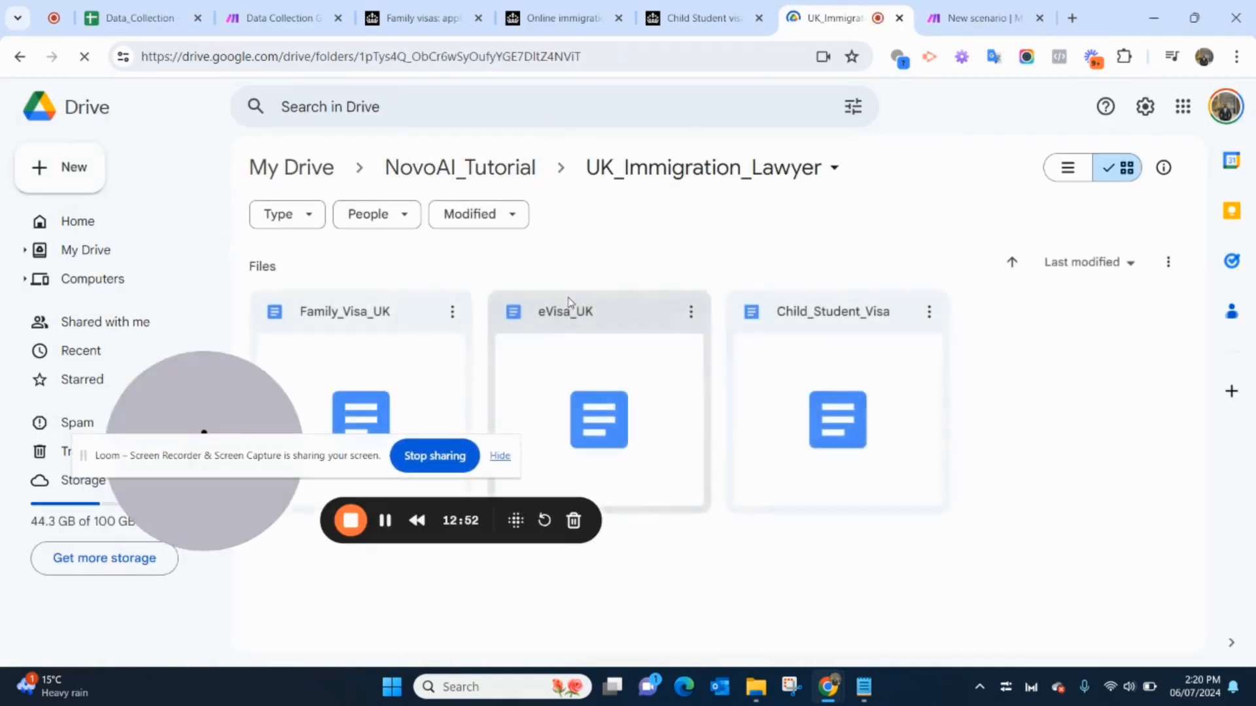
pyautogui.moveTo(193, 374); pyautogui.dragTo(149, 126)
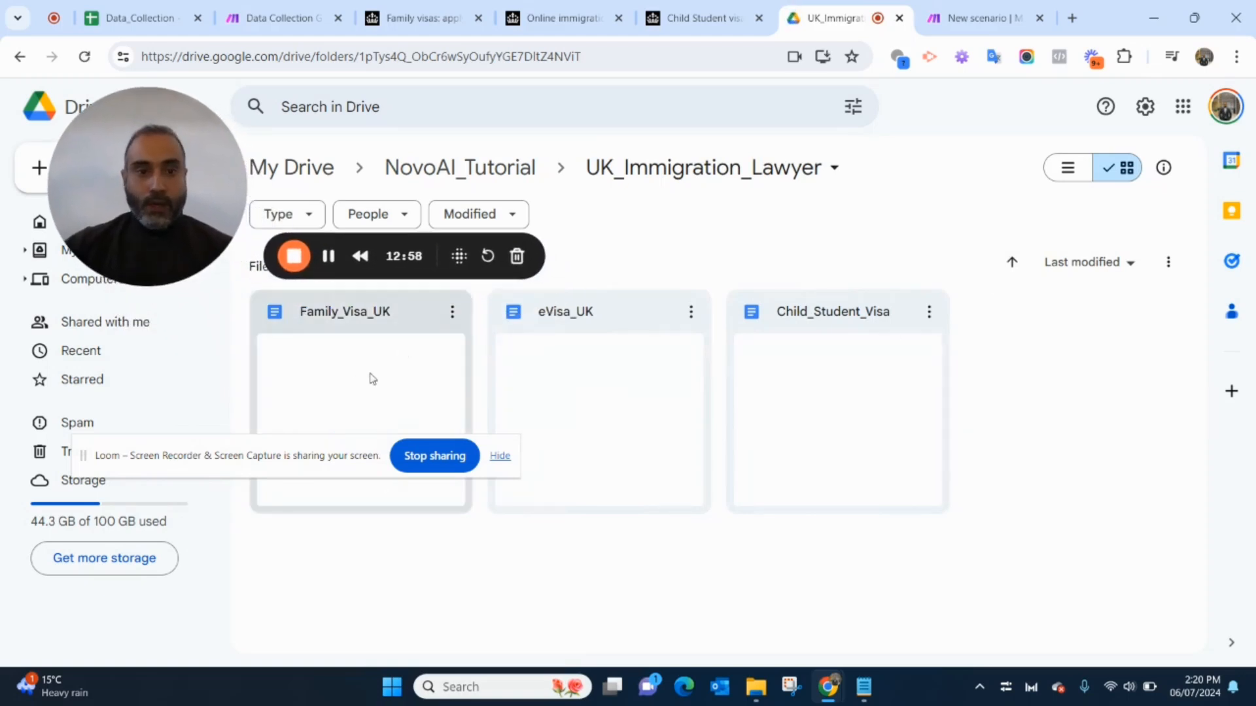
pyautogui.moveTo(293, 451); pyautogui.dragTo(268, 581)
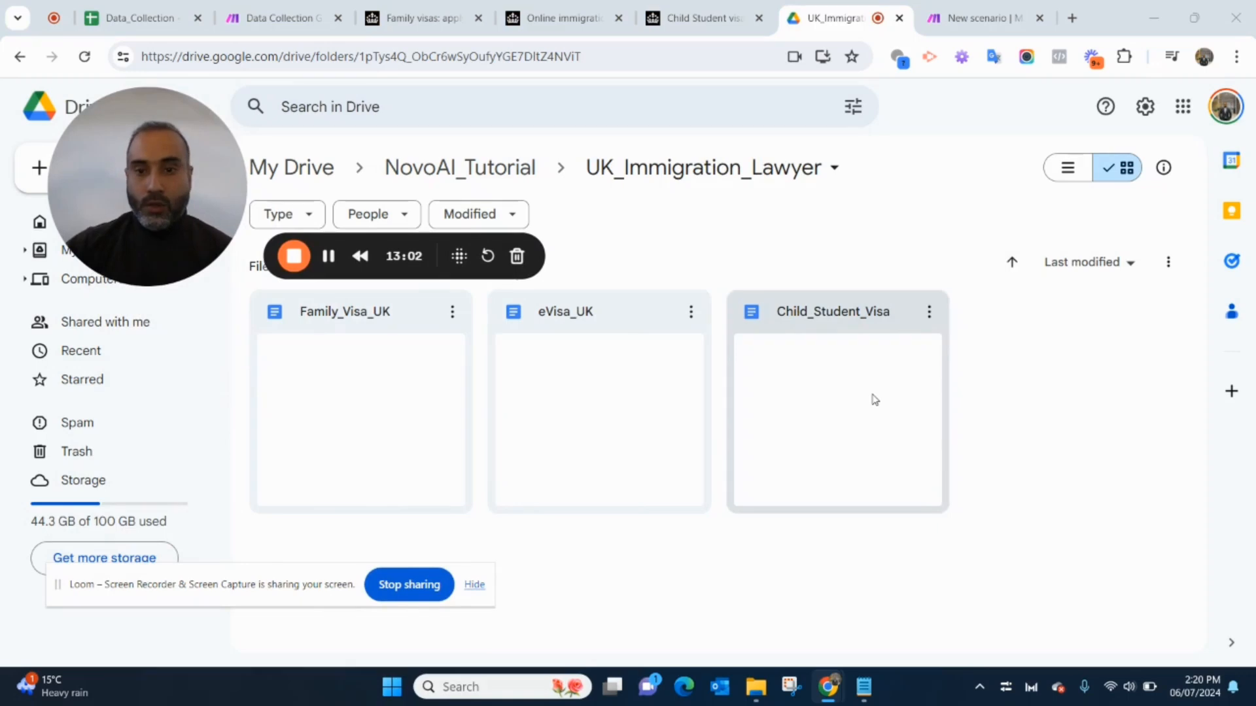
# Open the Family_Visa_UK document from the UK_Immigration_Lawyer folder and look through its text
pyautogui.click(413, 386)
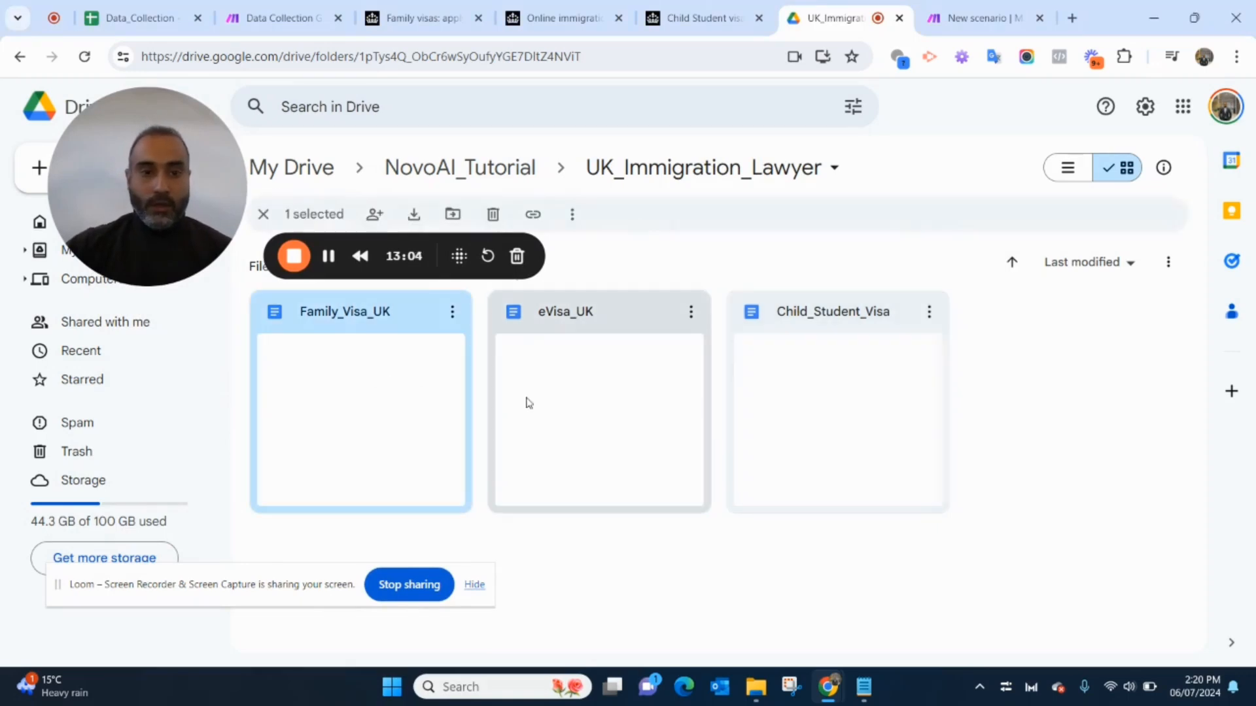
pyautogui.doubleClick(370, 382)
pyautogui.scroll(-10, 769, 409)
pyautogui.scroll(-15, 769, 409)
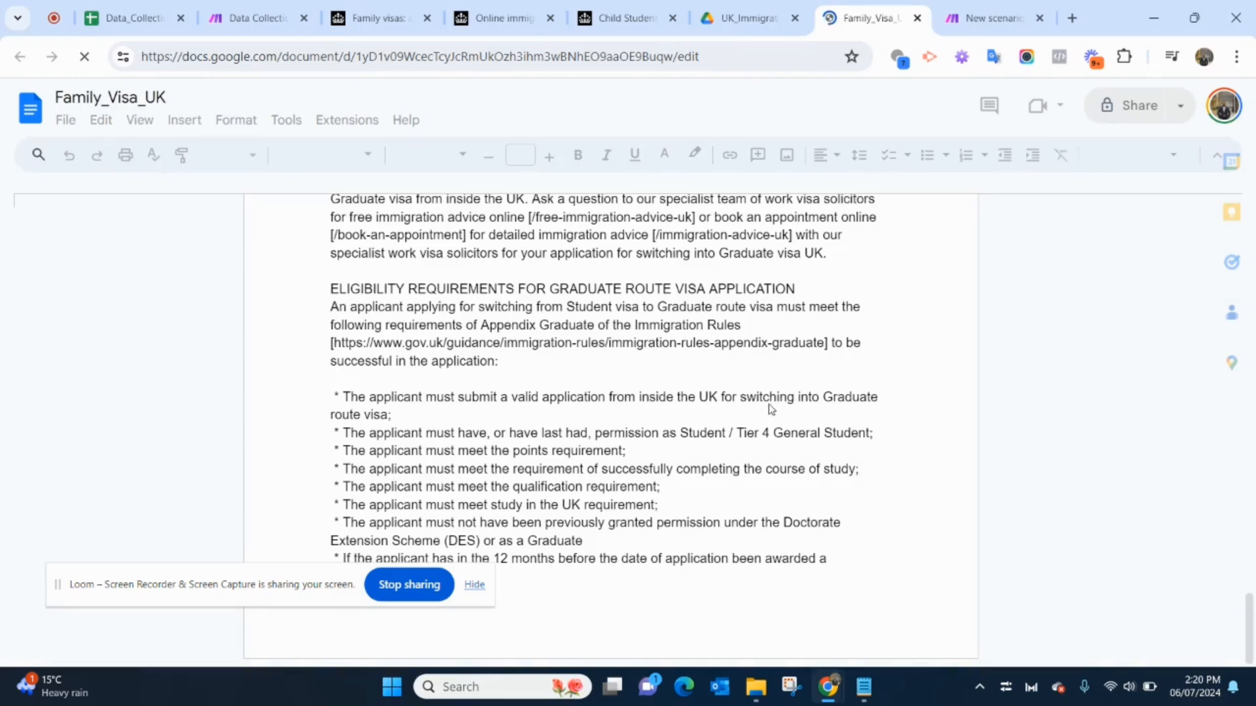
# Return to the Drive folder, open the eVisa_UK document and look through its text
pyautogui.click(748, 17)
pyautogui.doubleClick(584, 386)
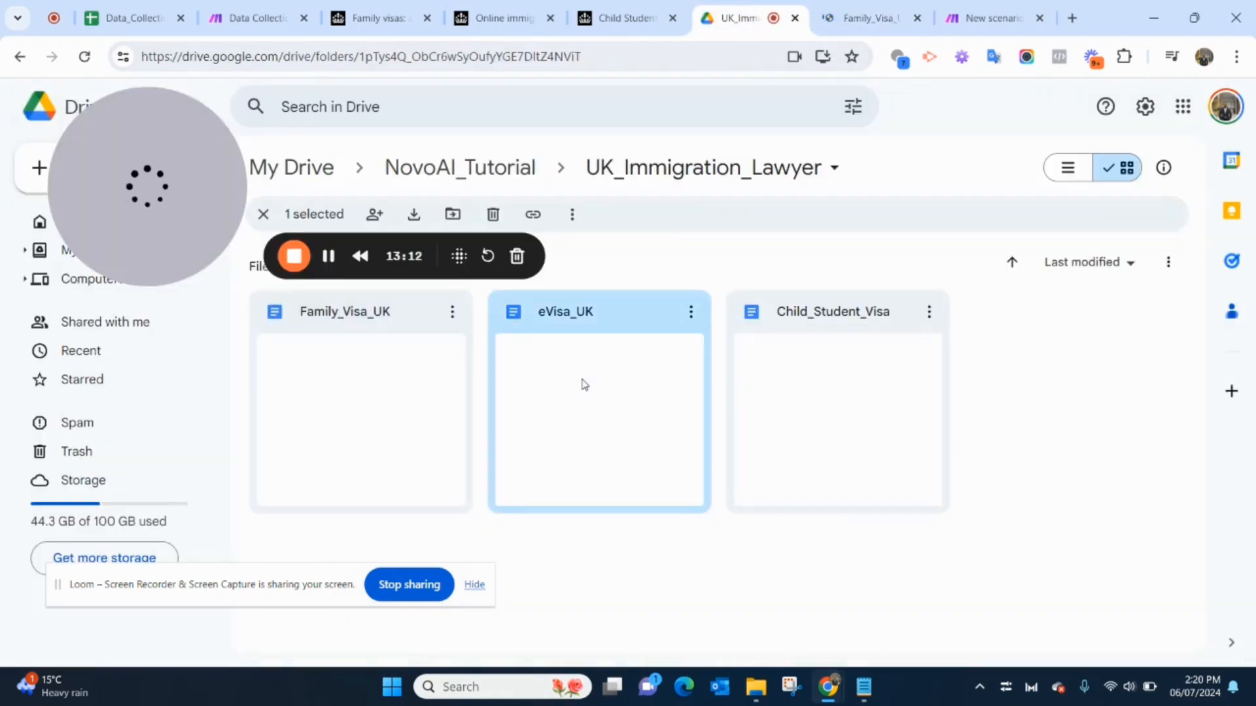
pyautogui.scroll(-6, 812, 327)
pyautogui.scroll(1, 850, 295)
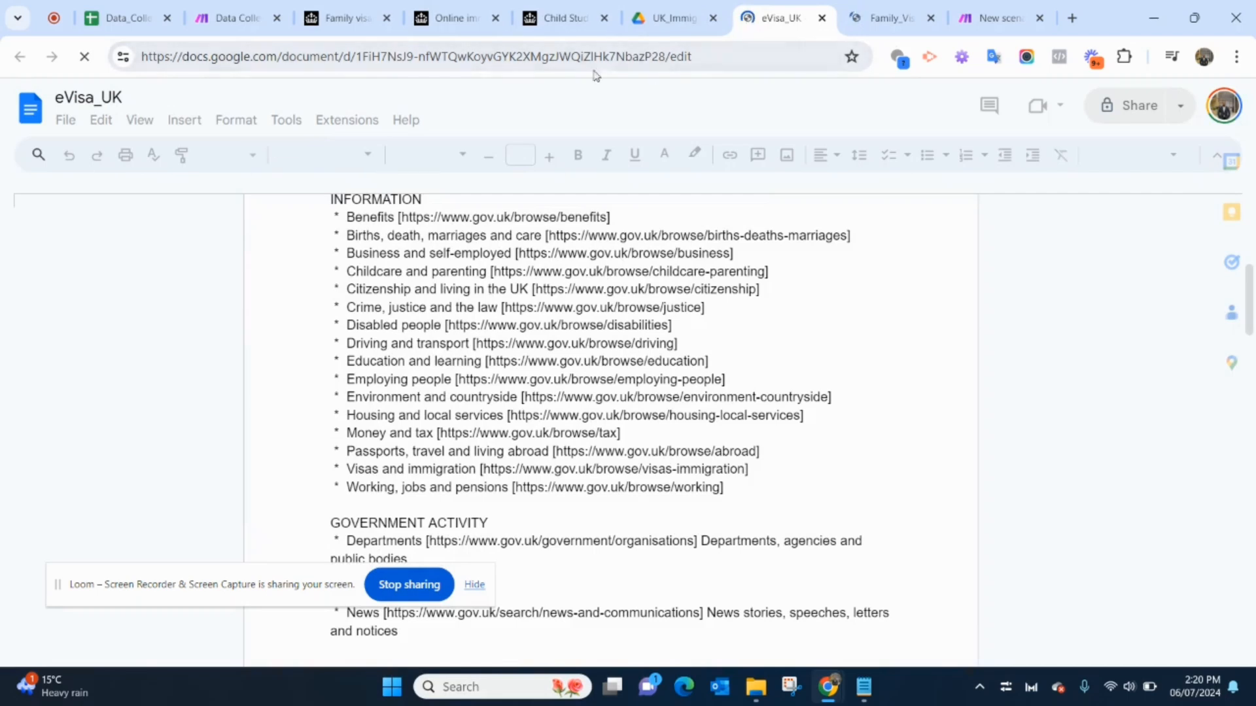
# Return to the Drive folder, open the Child_Student_Visa document and look through its text
pyautogui.click(664, 17)
pyautogui.doubleClick(822, 361)
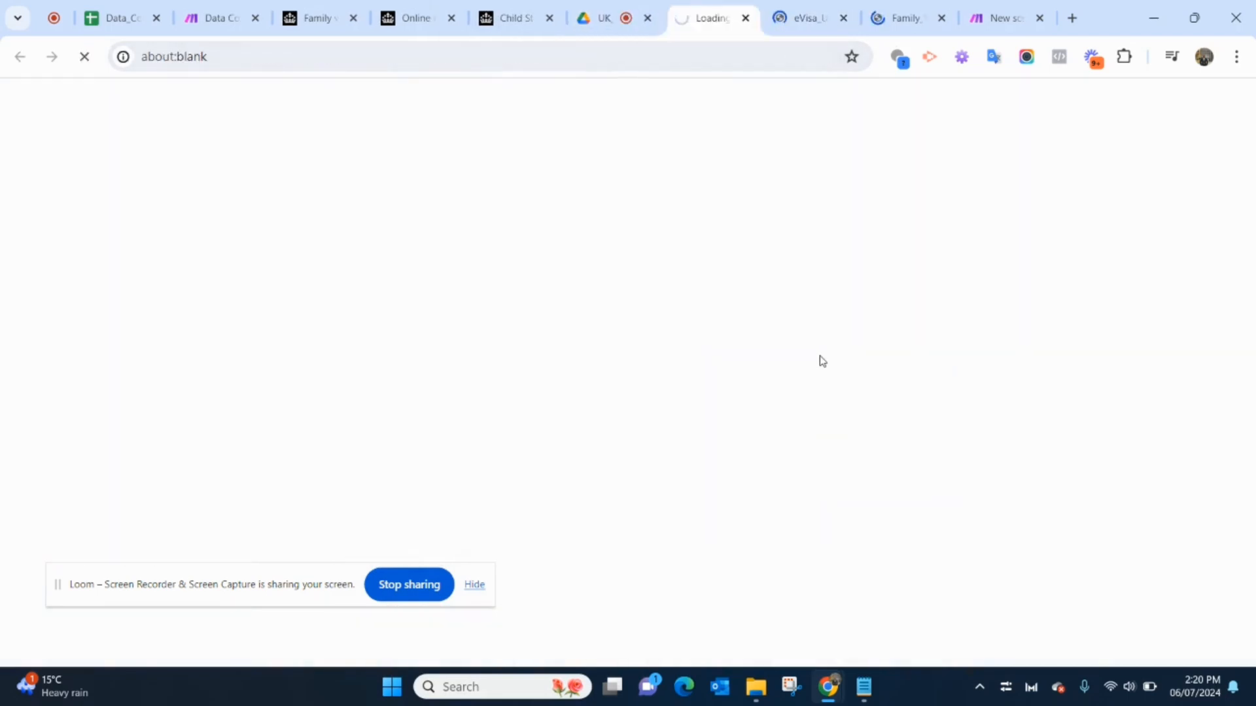
pyautogui.scroll(-6, 783, 345)
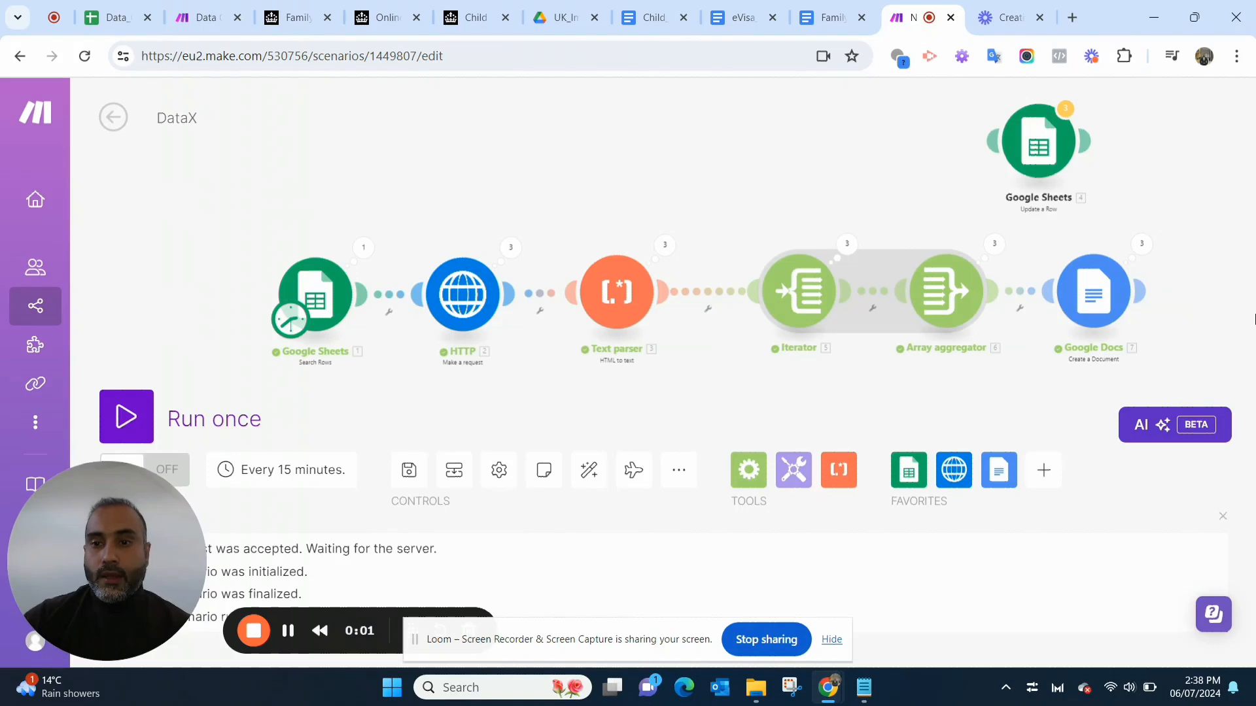
pyautogui.moveTo(1163, 166); pyautogui.dragTo(1138, 159)
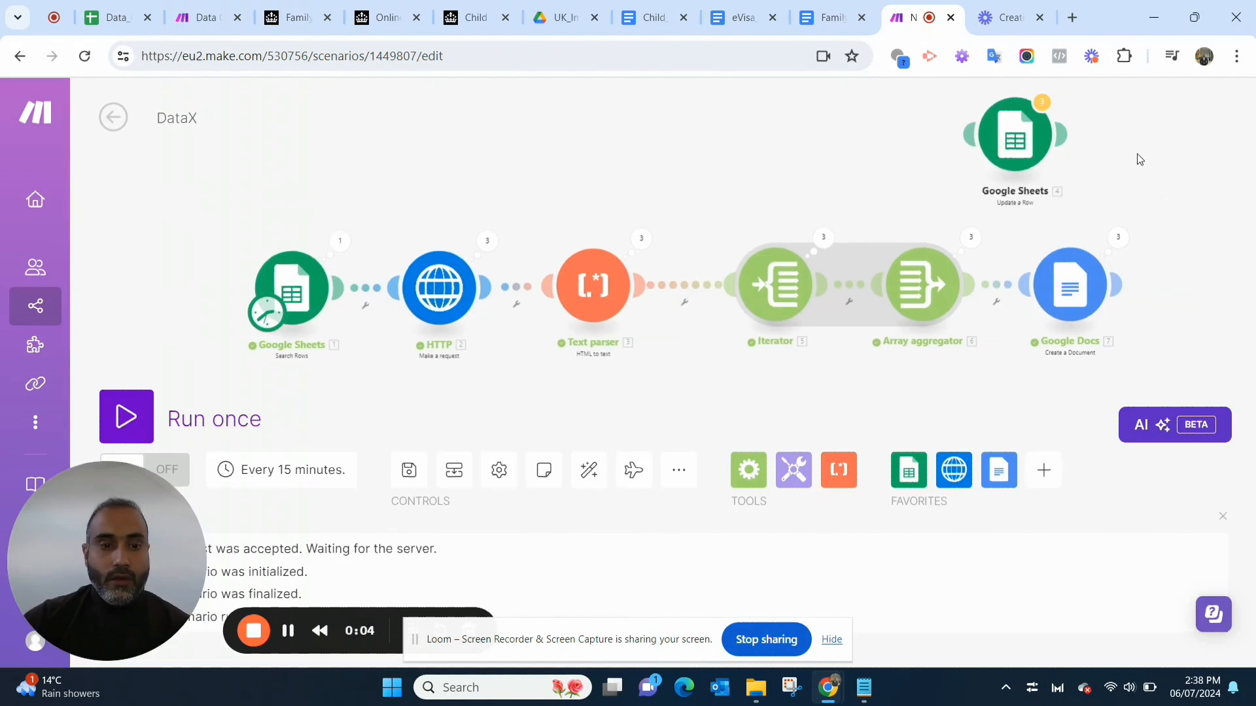